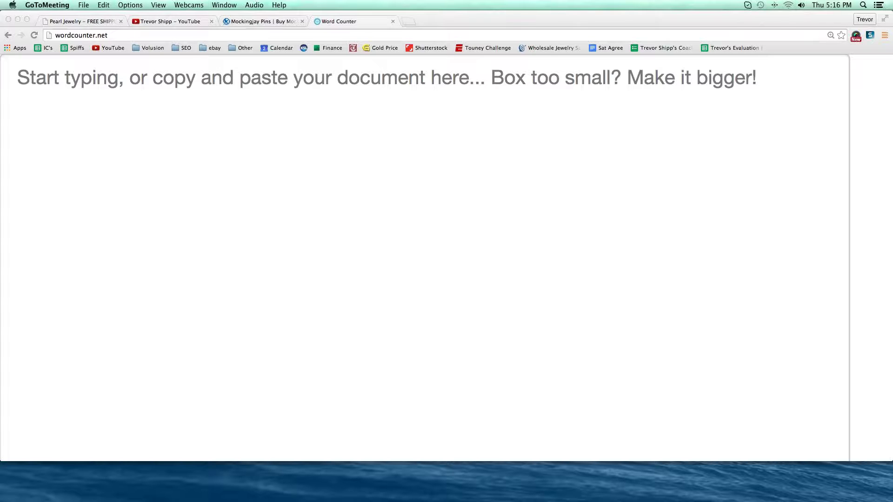
Type the heading 'Blog Commenting:' in the empty Word Counter box, leaving an empty line below it
{"action": "left_click", "coordinate": [275, 140]}
{"action": "scroll", "coordinate": [149, 116], "scroll_direction": "up", "scroll_amount": 1}
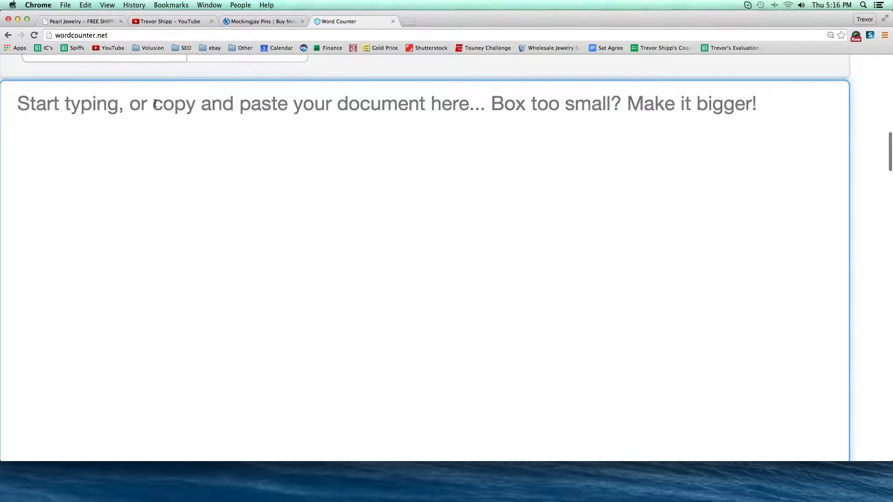
{"action": "type", "text": "Blom"}
{"action": "key", "text": "BackSpace"}
{"action": "type", "text": "g "}
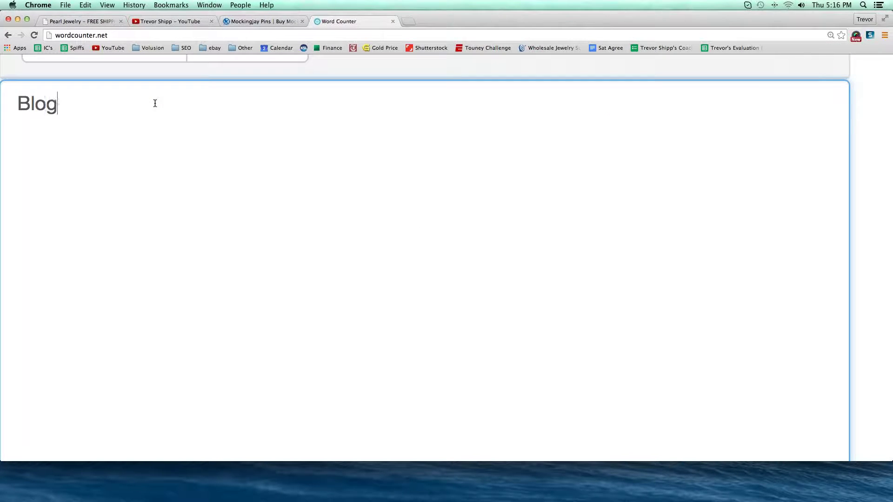
{"action": "type", "text": "Commenting:"}
{"action": "key", "text": "Return"}
{"action": "key", "text": "Return"}
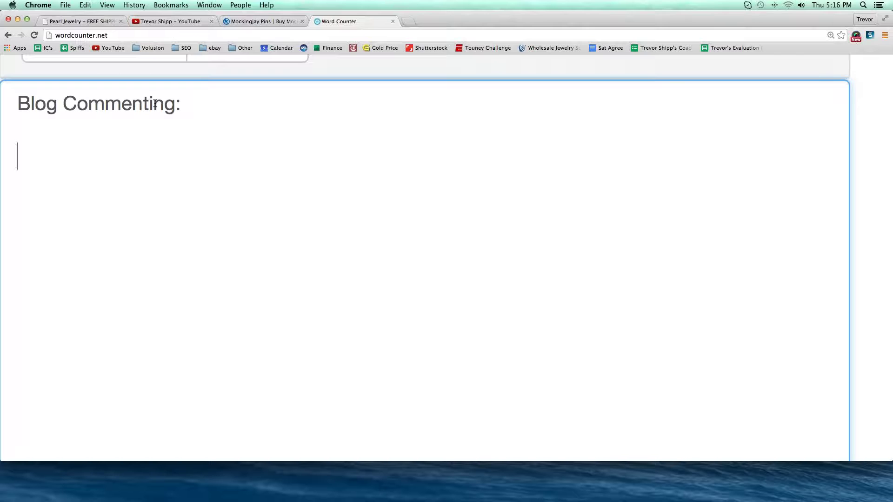
{"action": "type", "text": "B"}
{"action": "key", "text": "BackSpace"}
{"action": "key", "text": "BackSpace"}
{"action": "key", "text": "Return"}
Insert '(financialnut.com)' before the heading's colon, replacing the uptownpearl.com name, and start a new line
{"action": "left_click", "coordinate": [176, 103]}
{"action": "type", "text": "(uptownpearl.com)"}
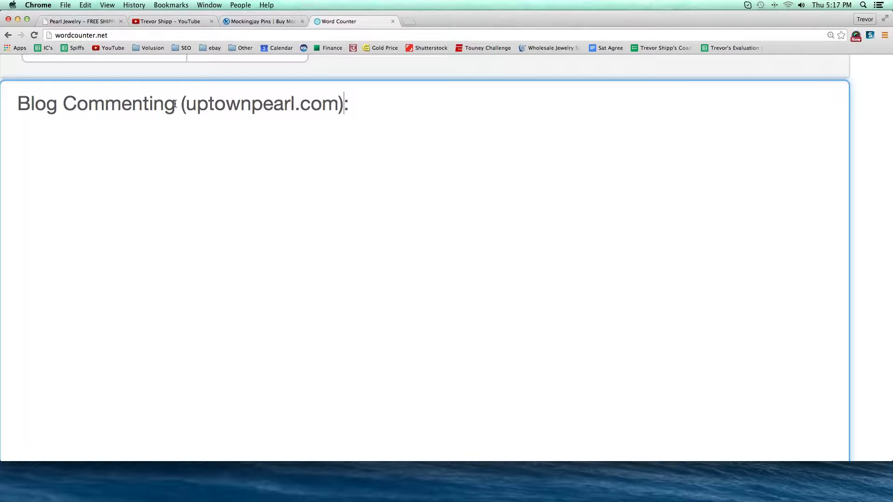
{"action": "key", "text": "BackSpace"}
{"action": "key", "text": "BackSpace"}
{"action": "key", "text": "BackSpace"}
{"action": "key", "text": "BackSpace"}
{"action": "key", "text": "BackSpace"}
{"action": "key", "text": "BackSpace"}
{"action": "key", "text": "BackSpace"}
{"action": "key", "text": "BackSpace"}
{"action": "key", "text": "BackSpace"}
{"action": "key", "text": "BackSpace"}
{"action": "key", "text": "BackSpace"}
{"action": "key", "text": "BackSpace"}
{"action": "key", "text": "BackSpace"}
{"action": "key", "text": "BackSpace"}
{"action": "key", "text": "BackSpace"}
{"action": "key", "text": "BackSpace"}
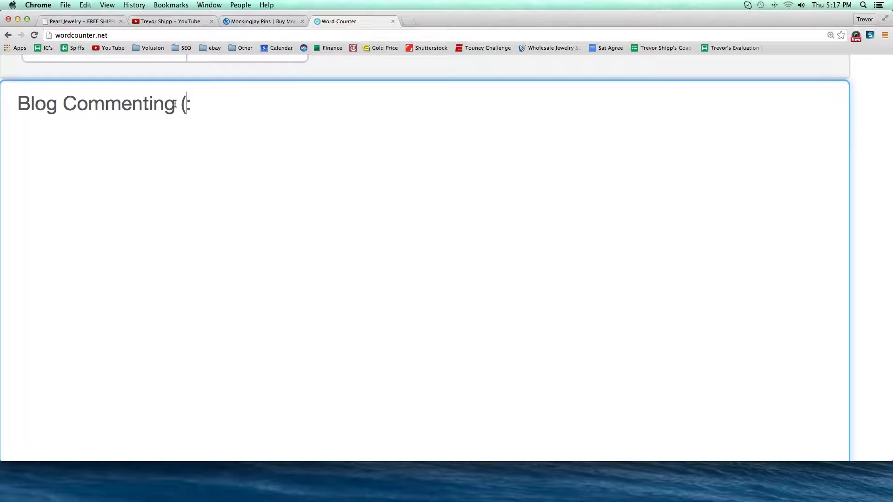
{"action": "type", "text": "financinalu"}
{"action": "key", "text": "BackSpace"}
{"action": "key", "text": "BackSpace"}
{"action": "key", "text": "BackSpace"}
{"action": "key", "text": "BackSpace"}
{"action": "key", "text": "BackSpace"}
{"action": "key", "text": "BackSpace"}
{"action": "key", "text": "BackSpace"}
{"action": "type", "text": "ncialn"}
{"action": "key", "text": "BackSpace"}
{"action": "type", "text": "ln"}
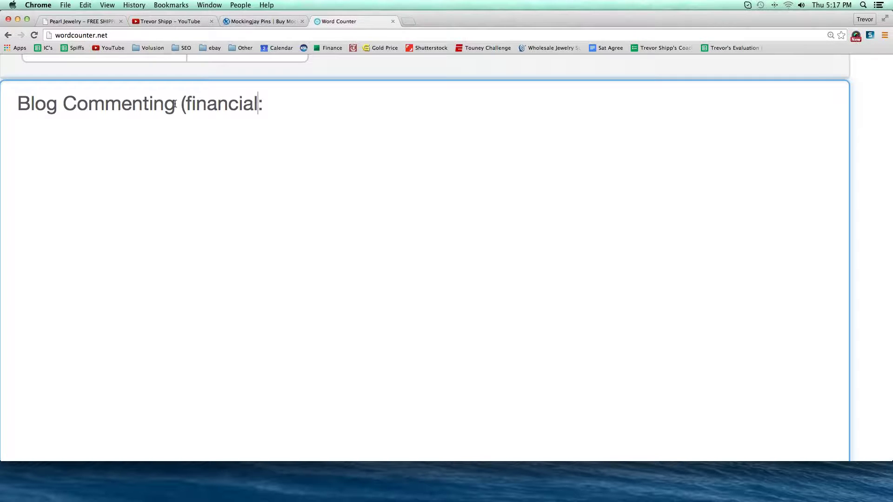
{"action": "type", "text": "ut.com)"}
{"action": "key", "text": "Right"}
{"action": "key", "text": "Return"}
{"action": "key", "text": "BackSpace"}
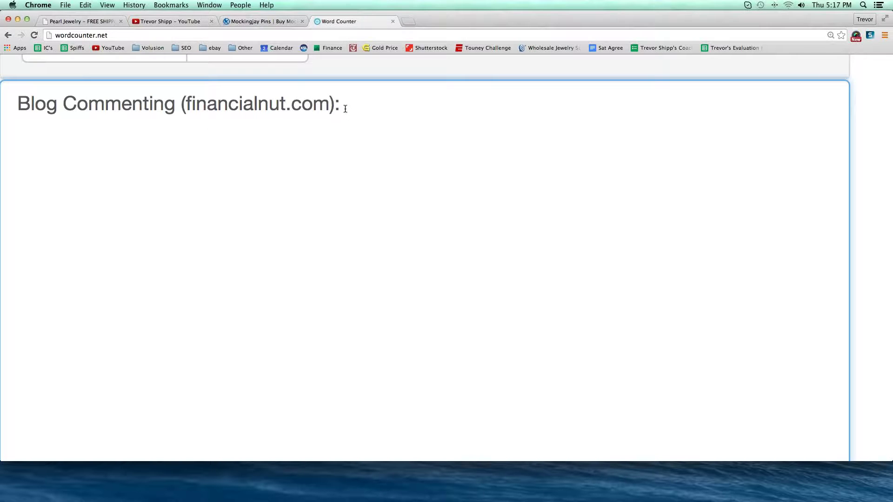
{"action": "key", "text": "Return"}
Add a 'WHAT IS IT?' heading with the point '-marketing strategy - trying to get people to our website'
{"action": "type", "text": "WHAT IS IT?"}
{"action": "key", "text": "Return"}
{"action": "type", "text": "-"}
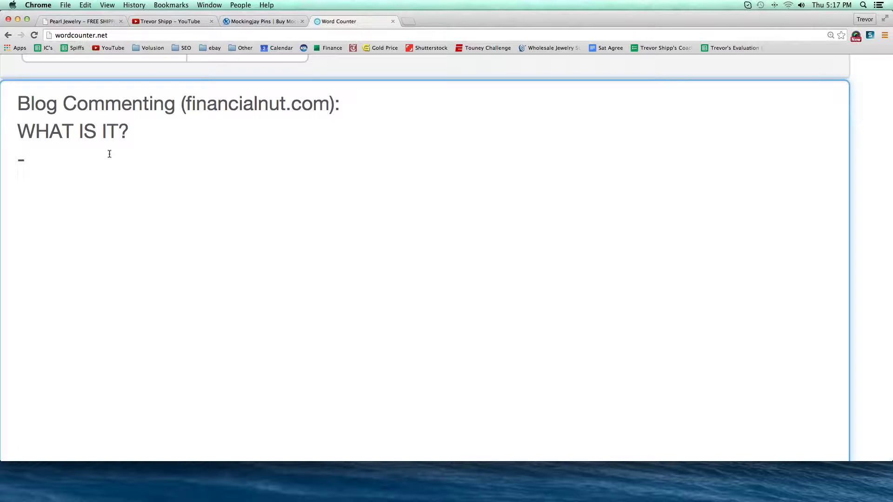
{"action": "type", "text": "marketing stra"}
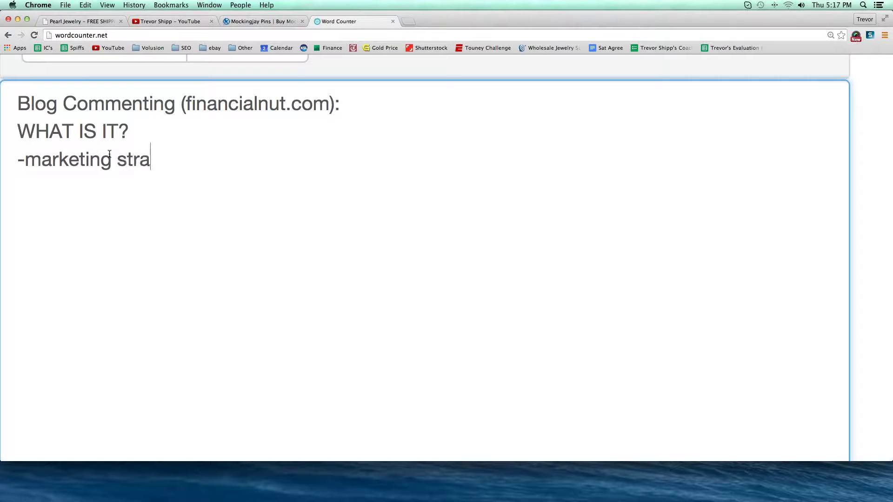
{"action": "type", "text": "tegy -"}
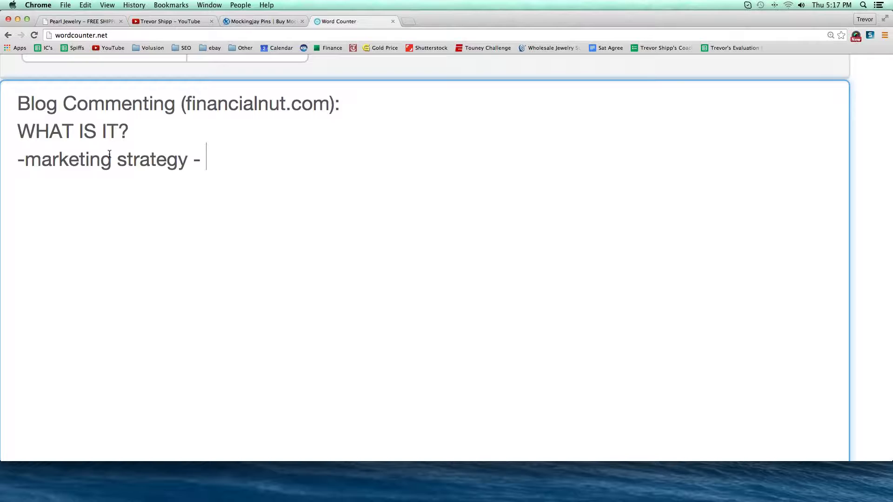
{"action": "type", "text": "trying to get p"}
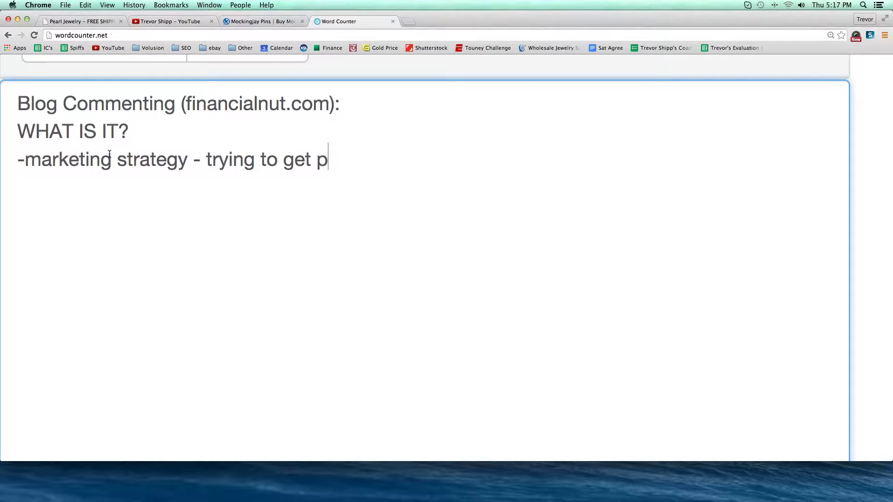
{"action": "type", "text": "eople to our website"}
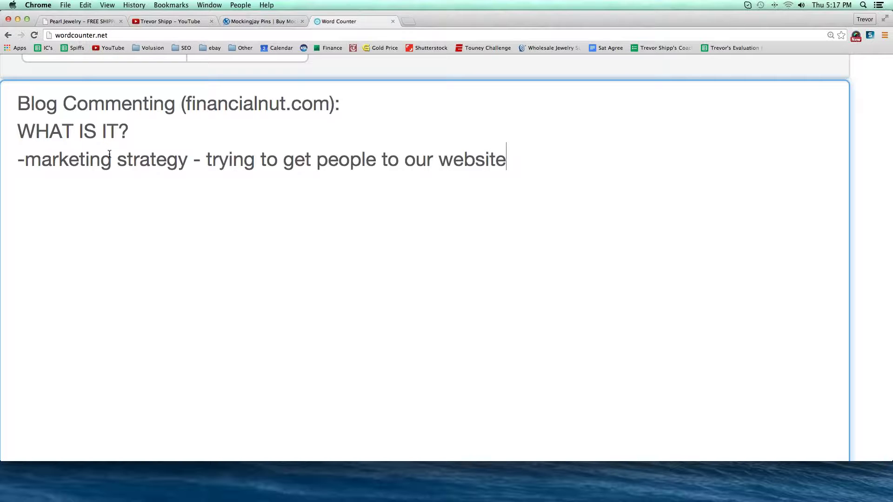
{"action": "key", "text": "Return"}
Add the second point '-making blog comments - Relevant comment'
{"action": "type", "text": "-making blog comments"}
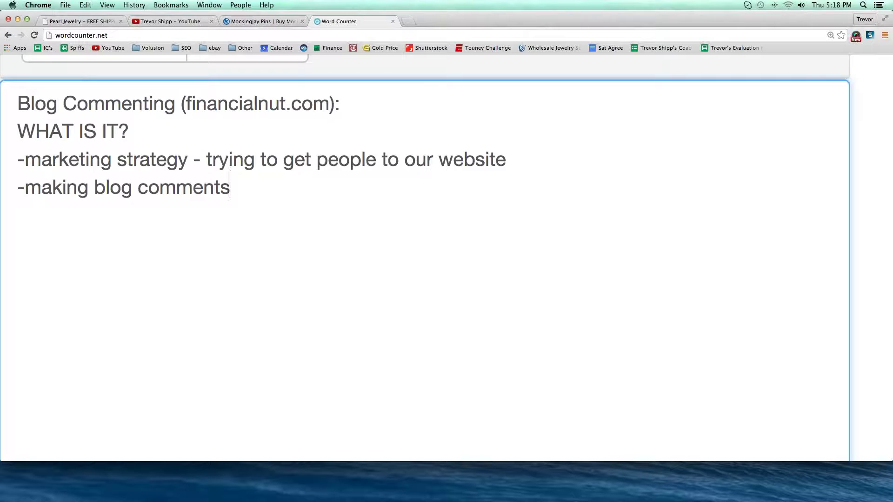
{"action": "key", "text": "super+Tab"}
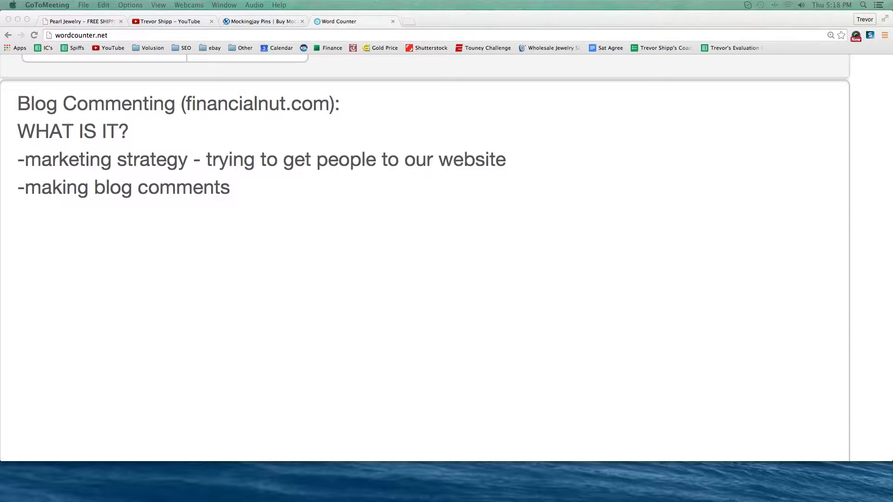
{"action": "left_click", "coordinate": [243, 191]}
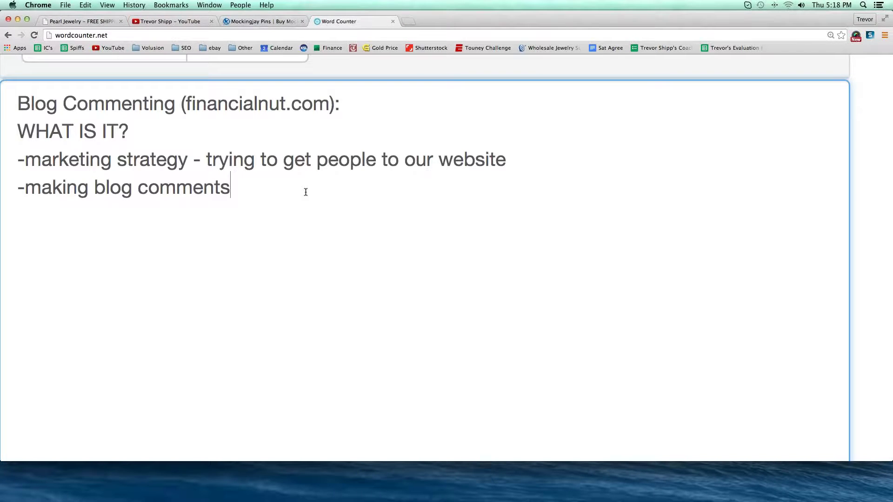
{"action": "type", "text": "- Relevant comment"}
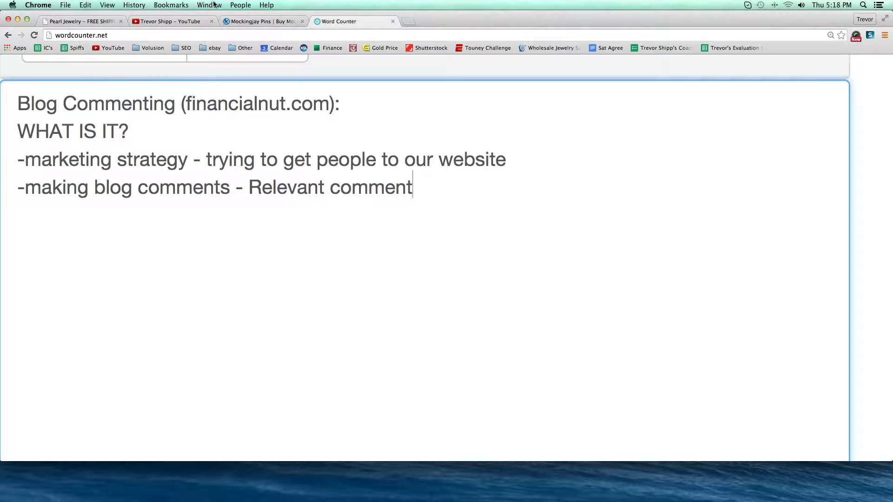
{"action": "left_click", "coordinate": [408, 22]}
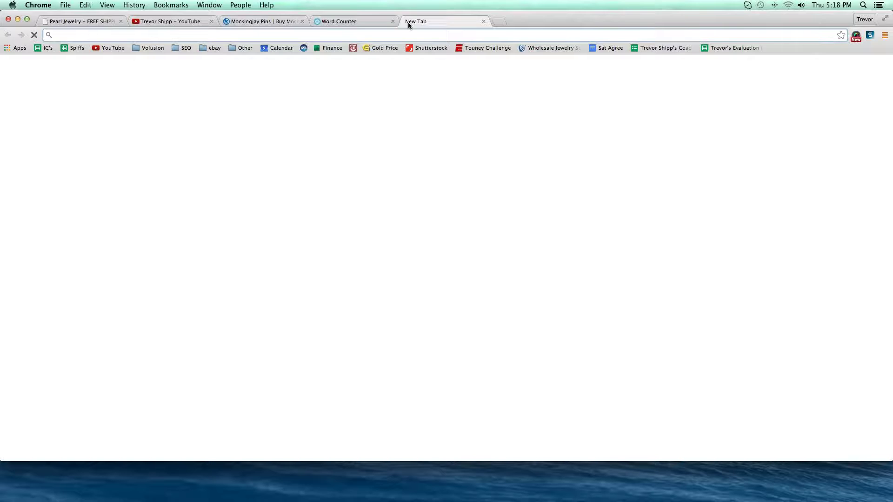
{"action": "type", "text": "saltcityhoops.com"}
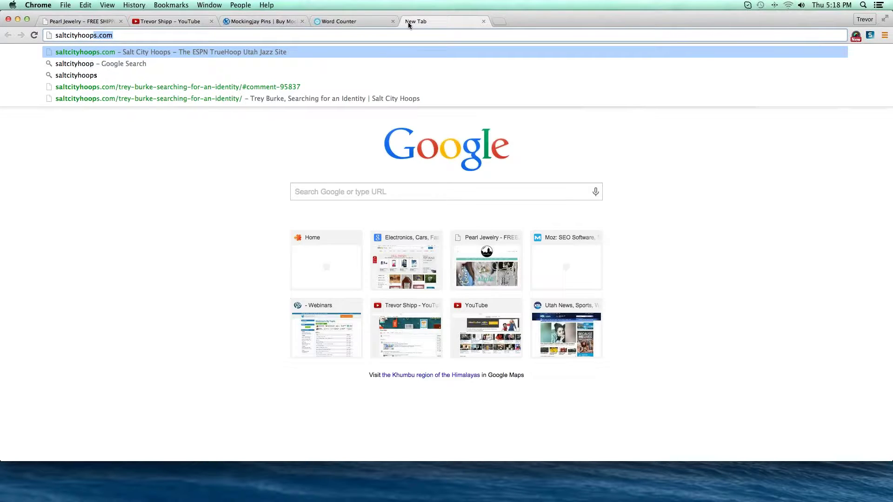
{"action": "key", "text": "Return"}
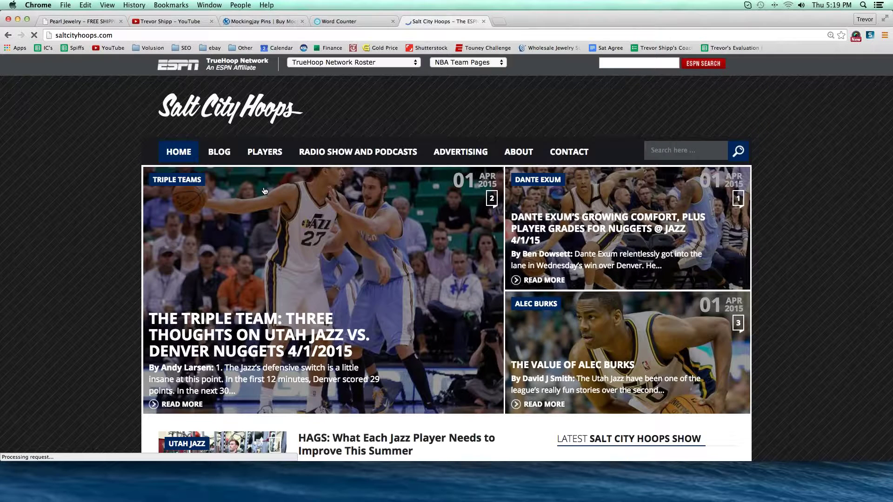
{"action": "scroll", "coordinate": [265, 192], "scroll_direction": "down", "scroll_amount": 5}
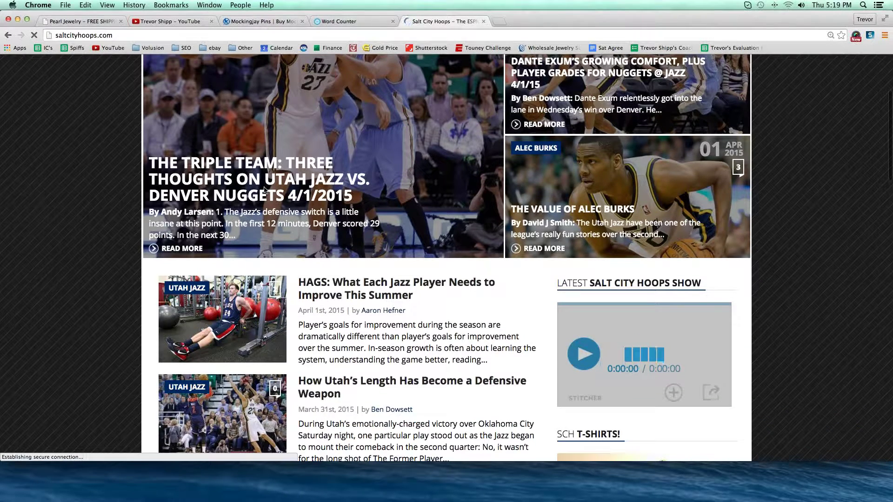
{"action": "left_click", "coordinate": [353, 21]}
{"action": "left_click", "coordinate": [472, 22]}
{"action": "left_click", "coordinate": [484, 21]}
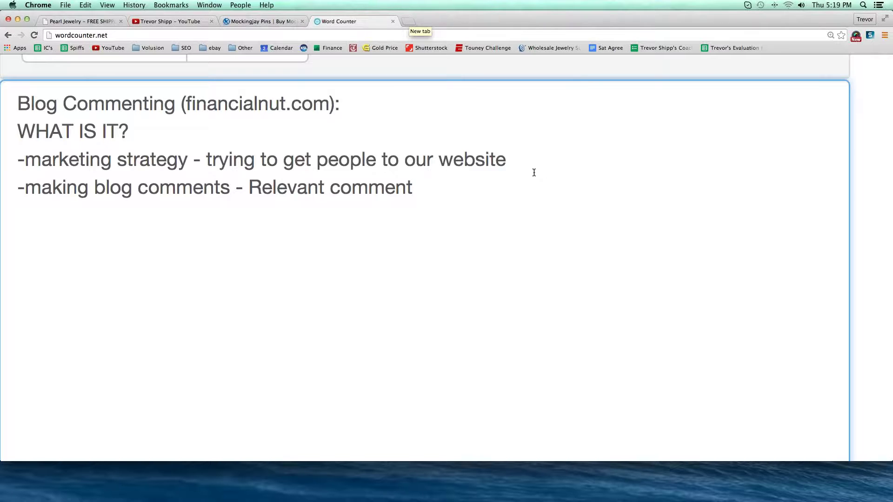
{"action": "key", "text": "Return"}
{"action": "type", "text": "P"}
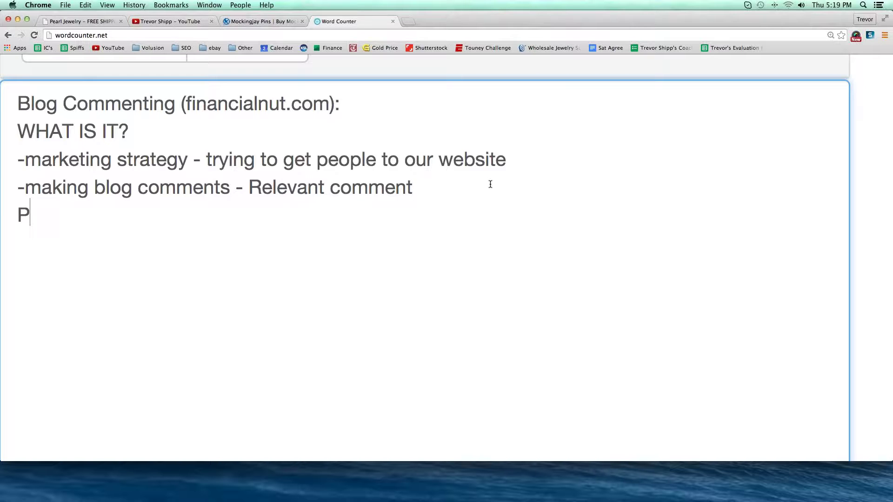
{"action": "type", "text": "OST YOUR LINK IN THE OCMMENT"}
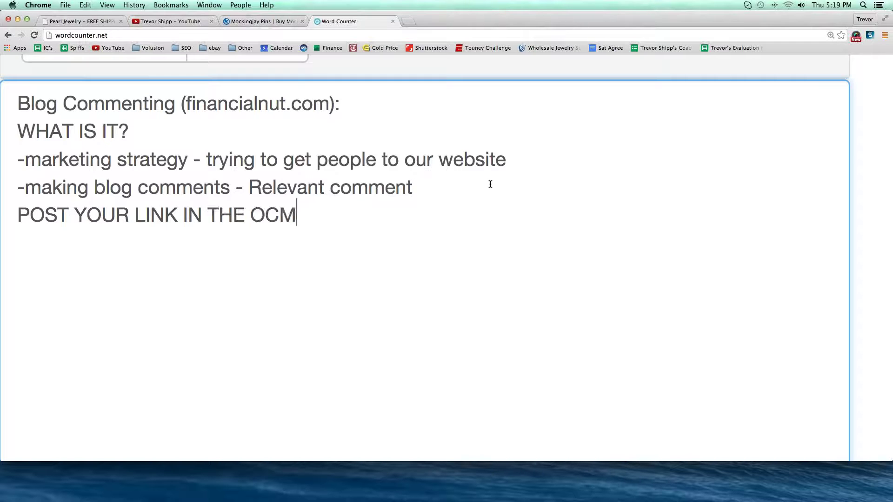
{"action": "key", "text": "BackSpace"}
{"action": "key", "text": "BackSpace"}
{"action": "key", "text": "BackSpace"}
{"action": "key", "text": "BackSpace"}
{"action": "key", "text": "BackSpace"}
{"action": "key", "text": "BackSpace"}
{"action": "key", "text": "BackSpace"}
{"action": "type", "text": "COMMENT! ht"}
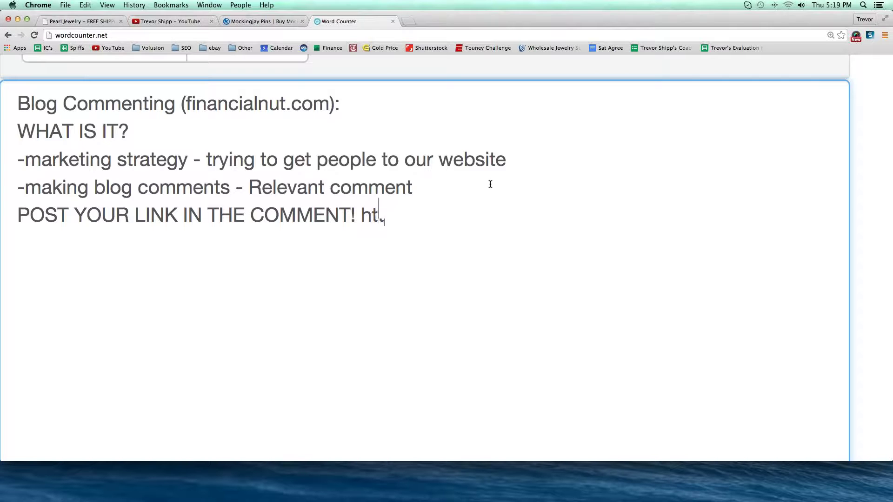
{"action": "type", "text": "tp://www.fi"}
{"action": "key", "text": "BackSpace"}
{"action": "key", "text": "BackSpace"}
{"action": "type", "text": ".financialnut.com"}
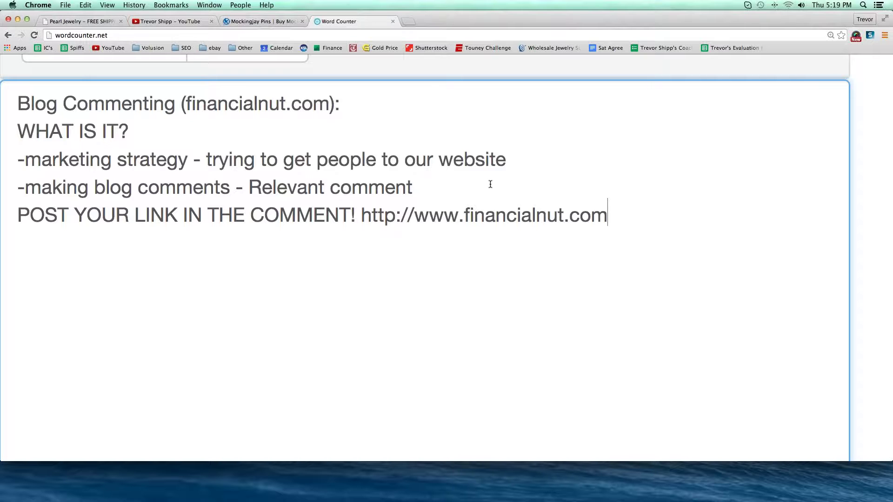
Add a 'BENEFIT?' heading on the next line, followed by a blank line
{"action": "key", "text": "Return"}
{"action": "key", "text": "Return"}
{"action": "type", "text": "BENEFIT>"}
{"action": "key", "text": "BackSpace"}
{"action": "type", "text": "?"}
{"action": "key", "text": "Return"}
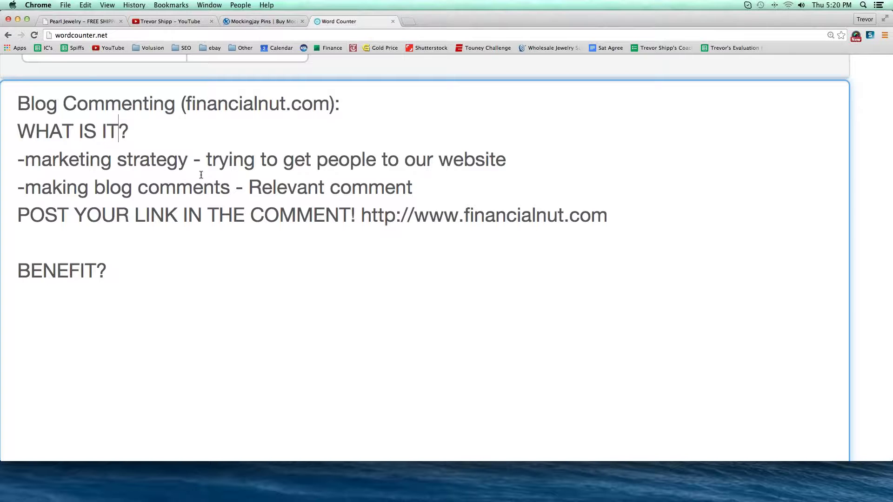
Select the 'trying to get people to our website' phrase, then write '1. Creating links --->' under BENEFIT?
{"action": "left_click_drag", "start_coordinate": [206, 160], "coordinate": [305, 161]}
{"action": "left_click_drag", "start_coordinate": [354, 174], "coordinate": [513, 161]}
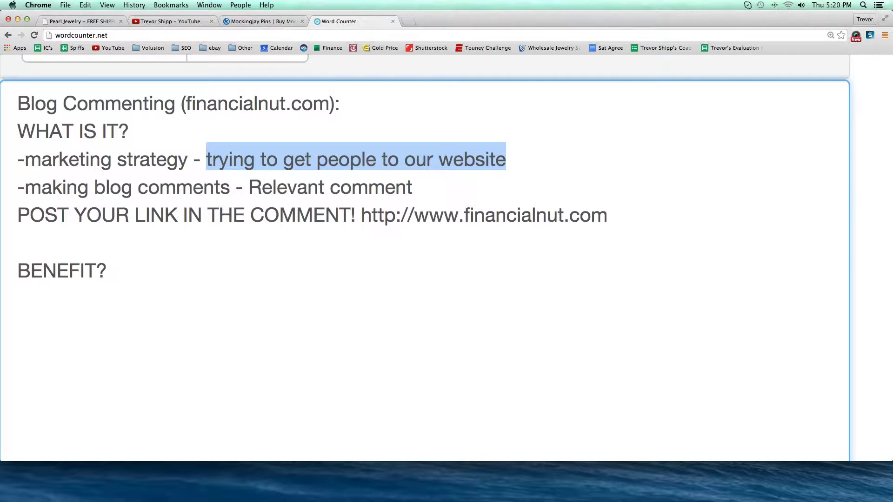
{"action": "left_click", "coordinate": [75, 296]}
{"action": "type", "text": "1"}
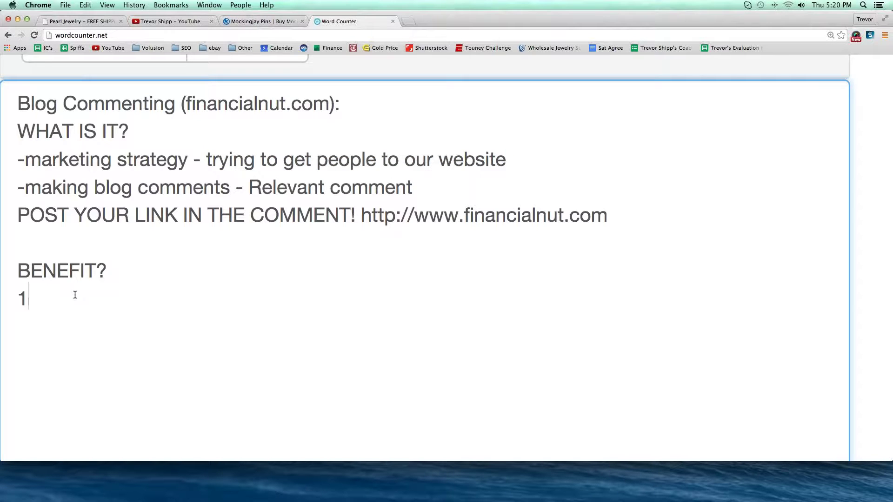
{"action": "type", "text": ". Creating links"}
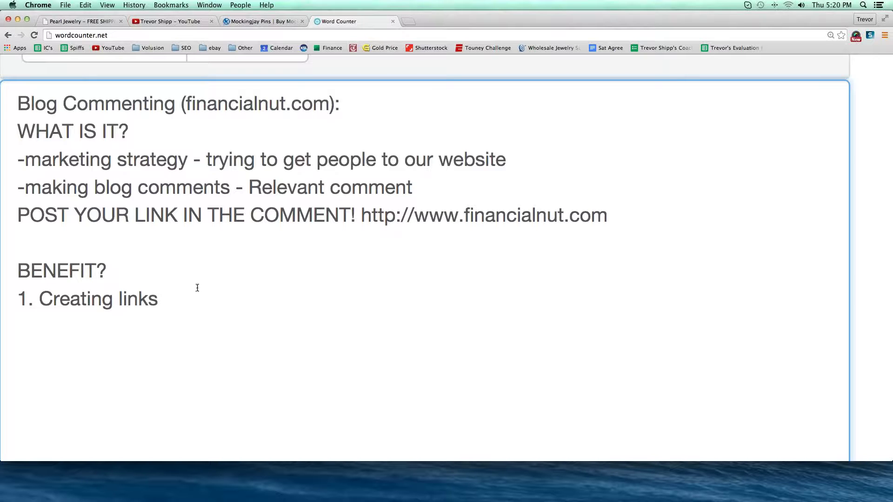
{"action": "type", "text": "--->"}
Add sub-points '(a). Google!' and '(b). Direct click Or "referral traffic"' under Creating links
{"action": "key", "text": "Return"}
{"action": "type", "text": "(a) ="}
{"action": "key", "text": "BackSpace"}
{"action": "key", "text": "Return"}
{"action": "type", "text": "(b)."}
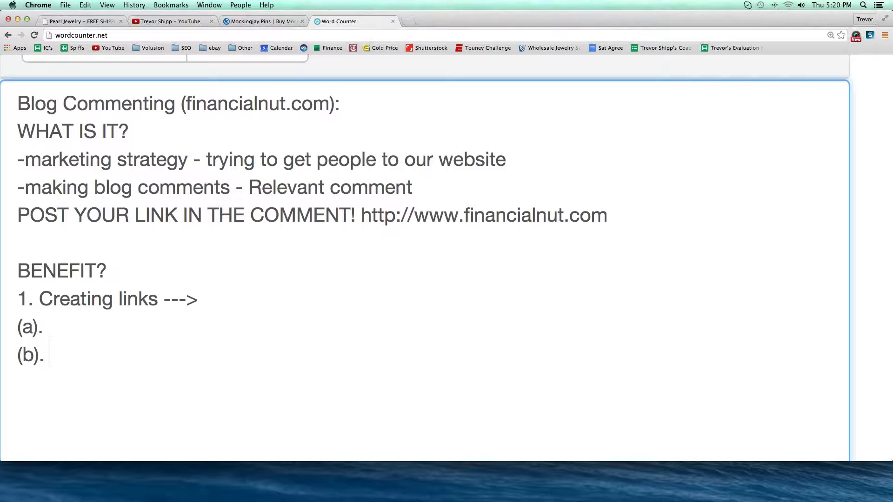
{"action": "left_click", "coordinate": [85, 316]}
{"action": "type", "text": "Google!"}
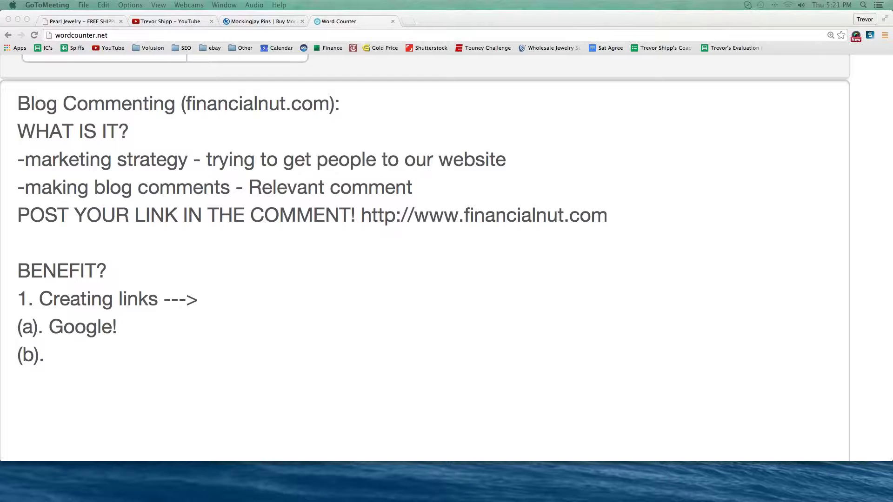
{"action": "left_click", "coordinate": [104, 353]}
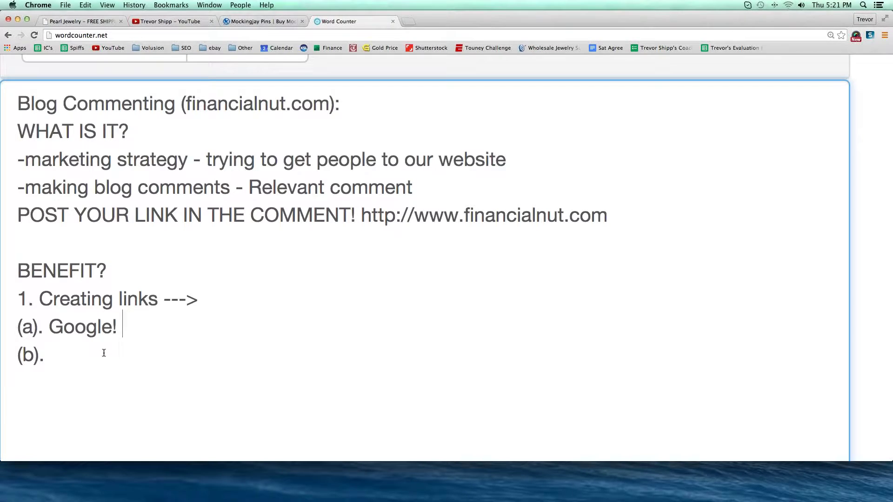
{"action": "type", "text": "Direct click "}
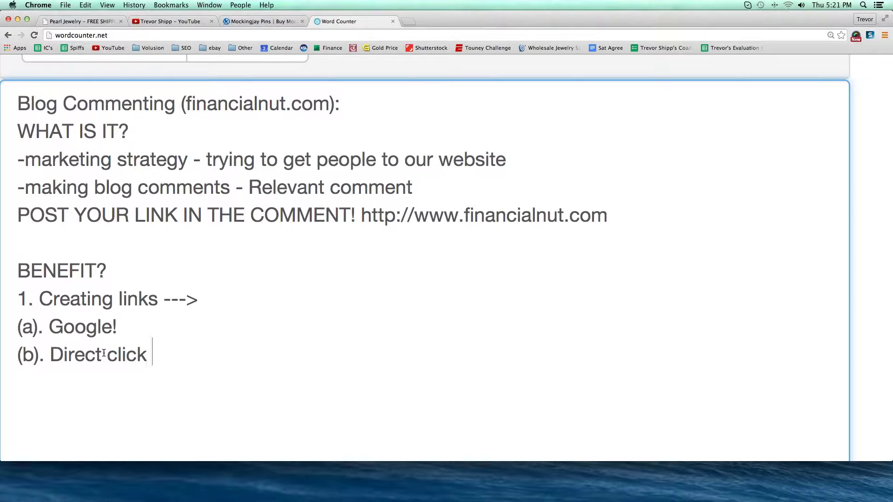
{"action": "type", "text": "Or \"ref"}
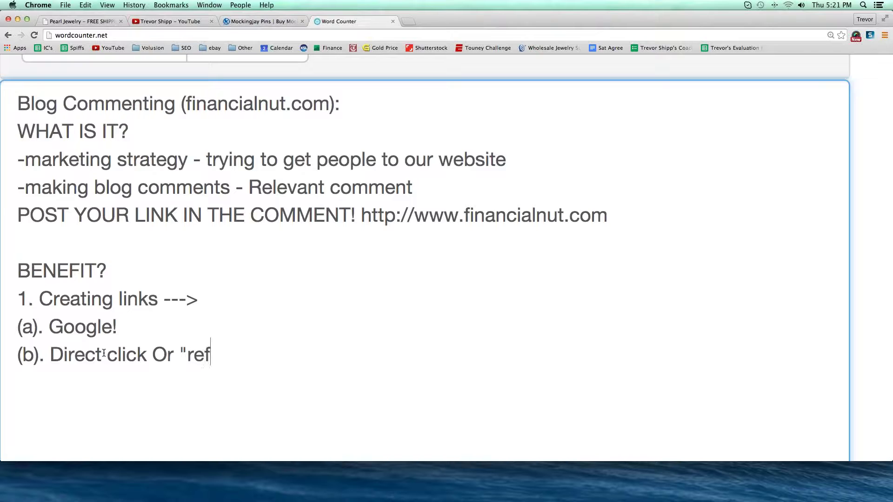
{"action": "type", "text": "erral traffic\""}
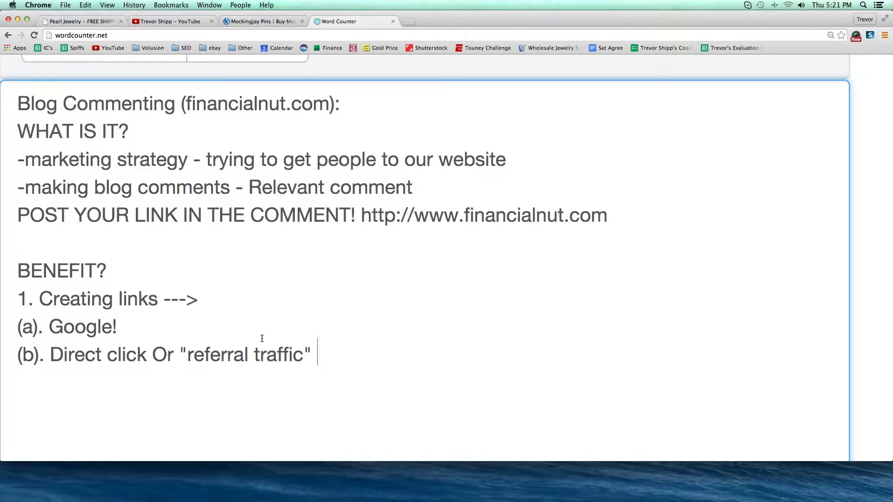
Write 'EASY TO GET BLOG LINKS!' on a new line below the referral traffic point
{"action": "key", "text": "Return"}
{"action": "key", "text": "Return"}
{"action": "type", "text": "EASY T"}
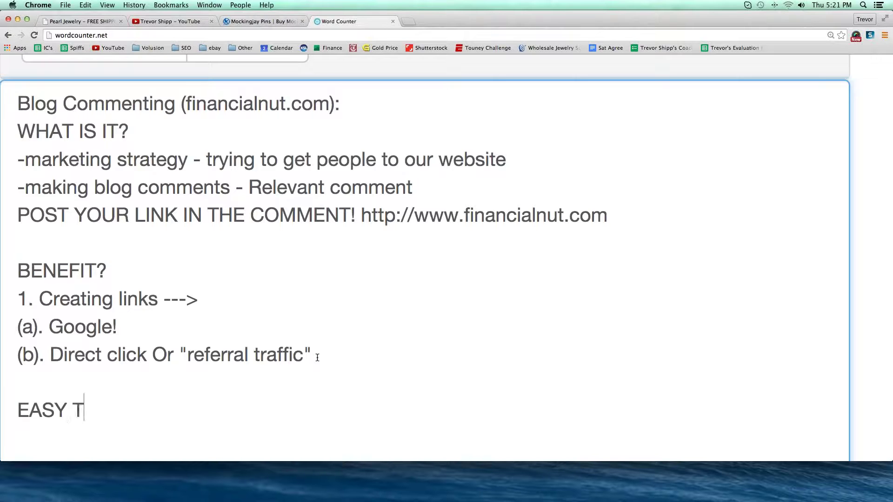
{"action": "type", "text": "O GET BLOG LINKS!"}
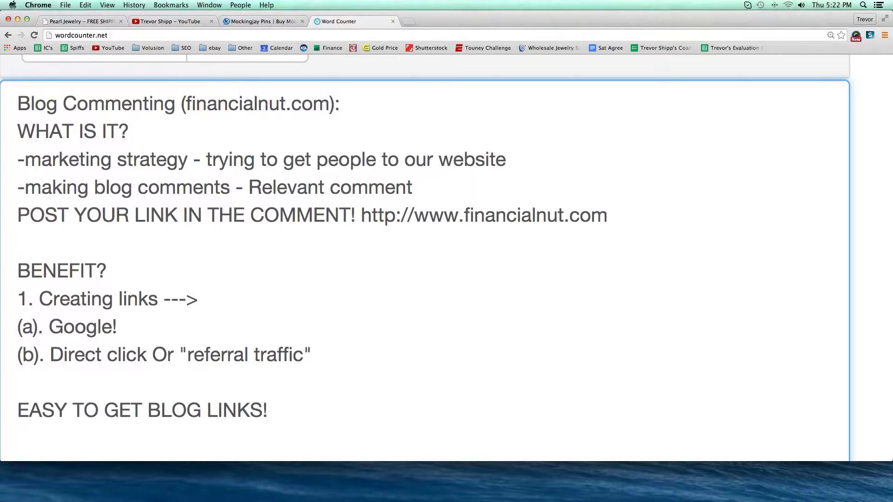
{"action": "scroll", "coordinate": [346, 188], "scroll_direction": "down", "scroll_amount": 1}
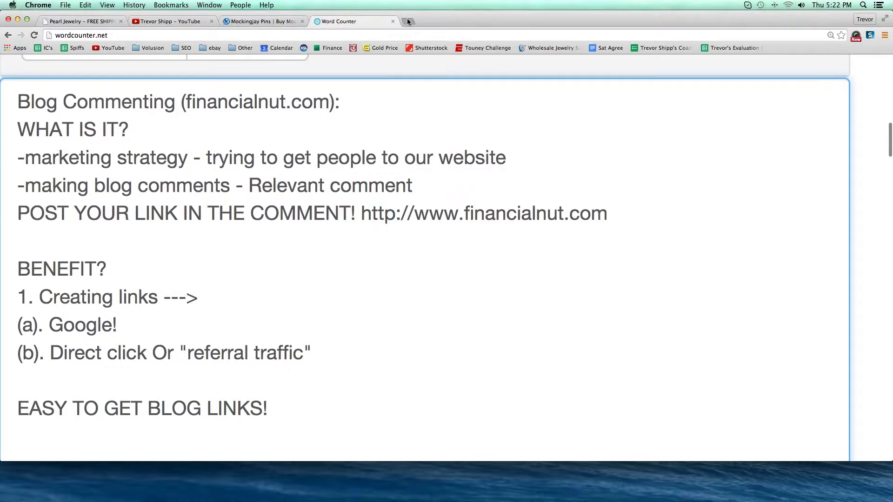
Load financialnut.com in a new tab and scroll through its homepage posts
{"action": "left_click", "coordinate": [407, 21]}
{"action": "type", "text": "financialnut.com"}
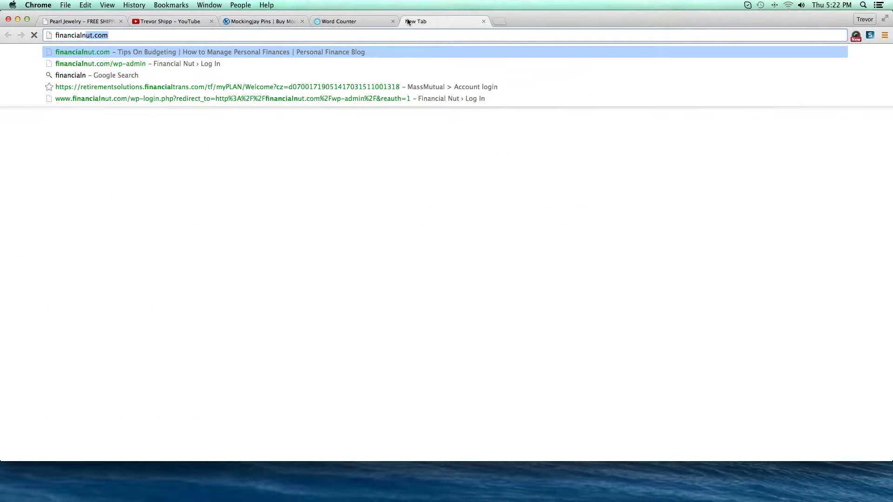
{"action": "key", "text": "Return"}
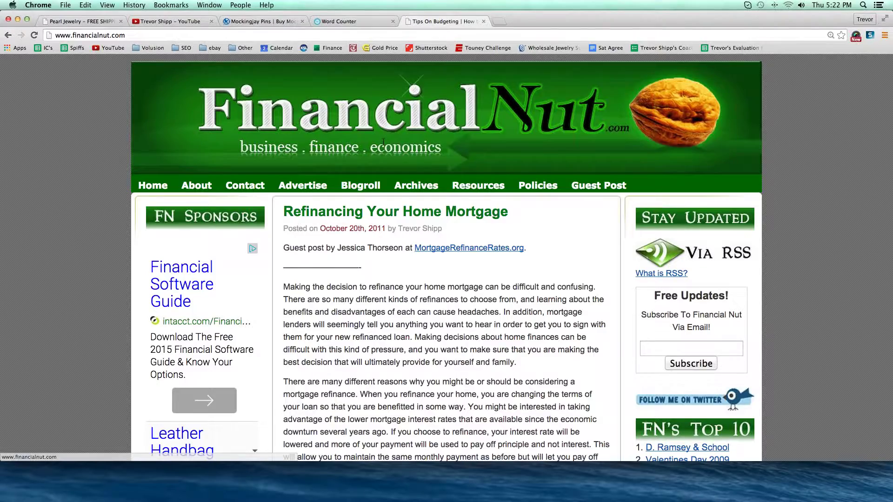
{"action": "scroll", "coordinate": [383, 140], "scroll_direction": "down", "scroll_amount": 5}
{"action": "scroll", "coordinate": [382, 140], "scroll_direction": "down", "scroll_amount": 10}
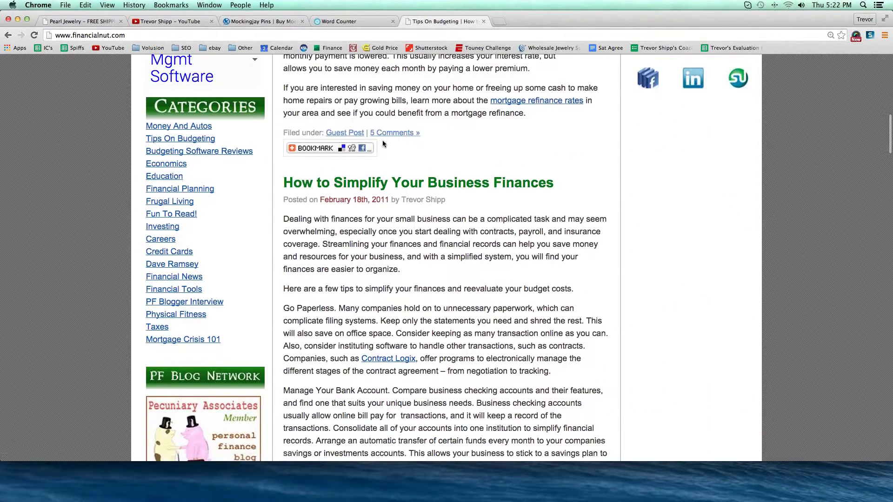
{"action": "scroll", "coordinate": [382, 141], "scroll_direction": "up", "scroll_amount": 15}
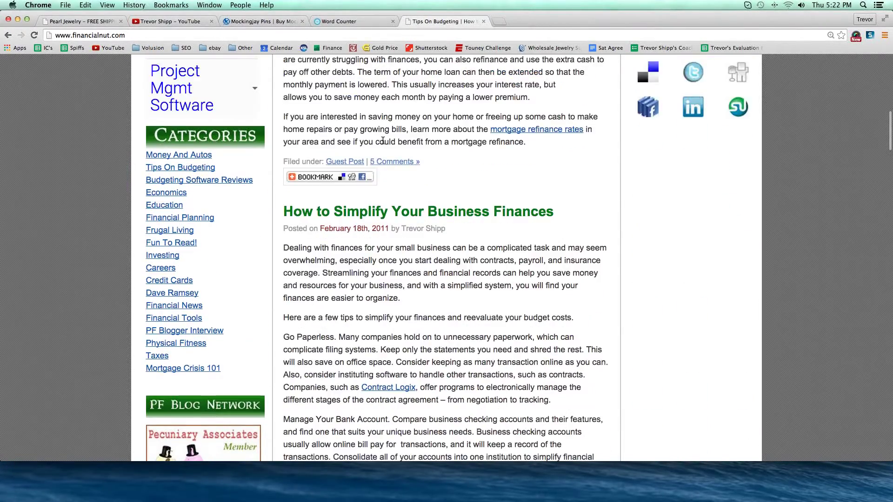
{"action": "scroll", "coordinate": [382, 140], "scroll_direction": "up", "scroll_amount": 3}
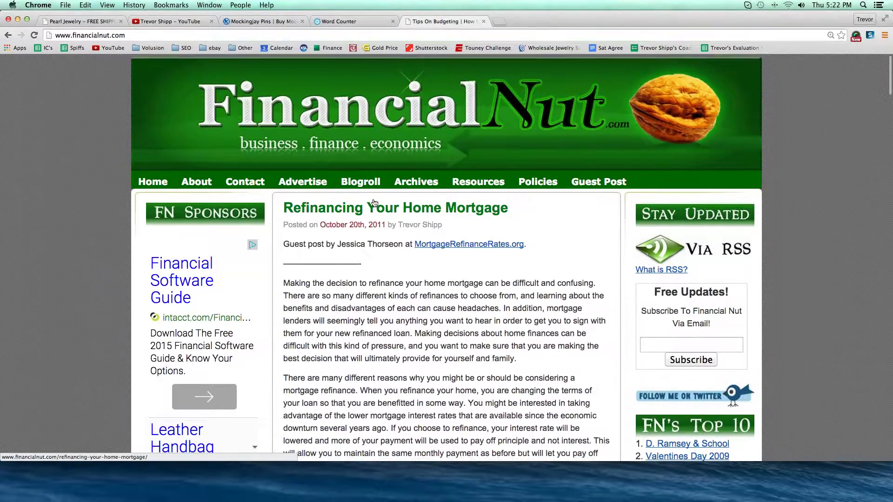
{"action": "scroll", "coordinate": [374, 200], "scroll_direction": "down", "scroll_amount": 3}
{"action": "scroll", "coordinate": [374, 201], "scroll_direction": "down", "scroll_amount": 4}
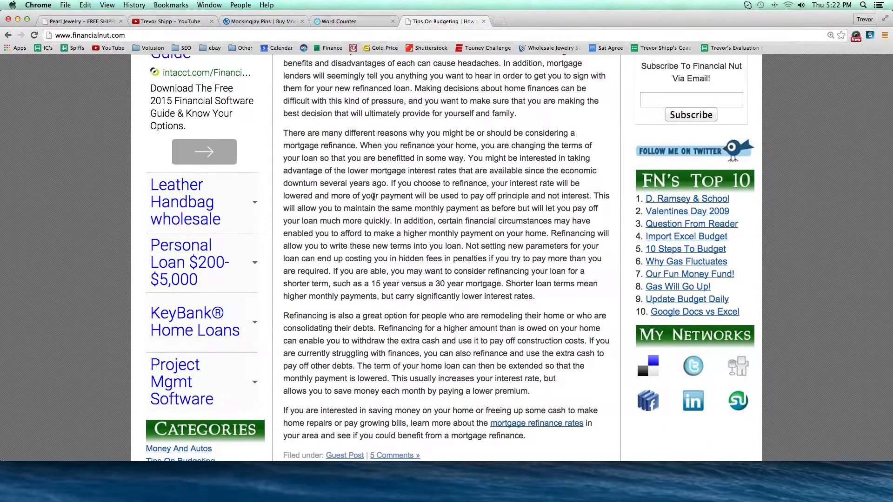
{"action": "scroll", "coordinate": [373, 197], "scroll_direction": "down", "scroll_amount": 10}
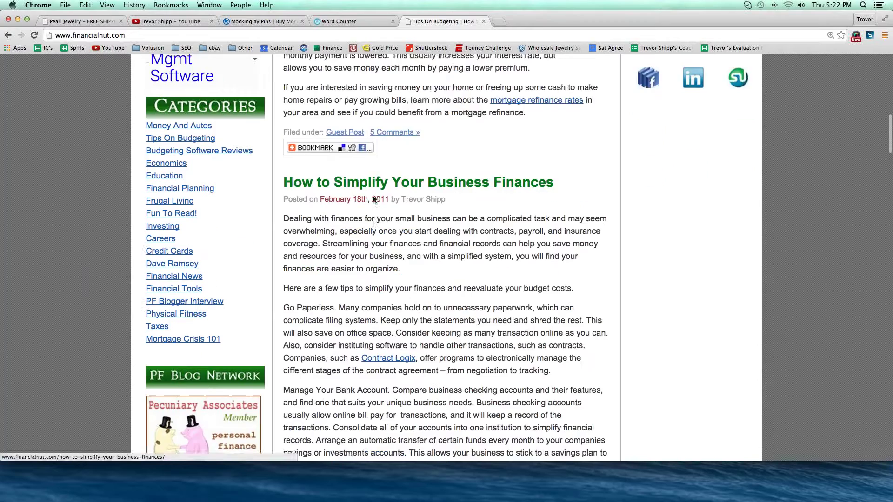
{"action": "scroll", "coordinate": [373, 197], "scroll_direction": "down", "scroll_amount": 1}
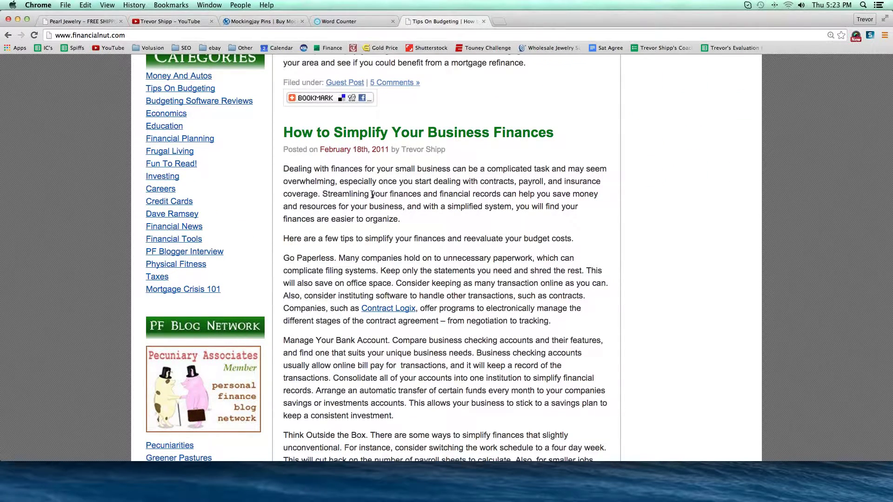
{"action": "scroll", "coordinate": [375, 202], "scroll_direction": "up", "scroll_amount": 15}
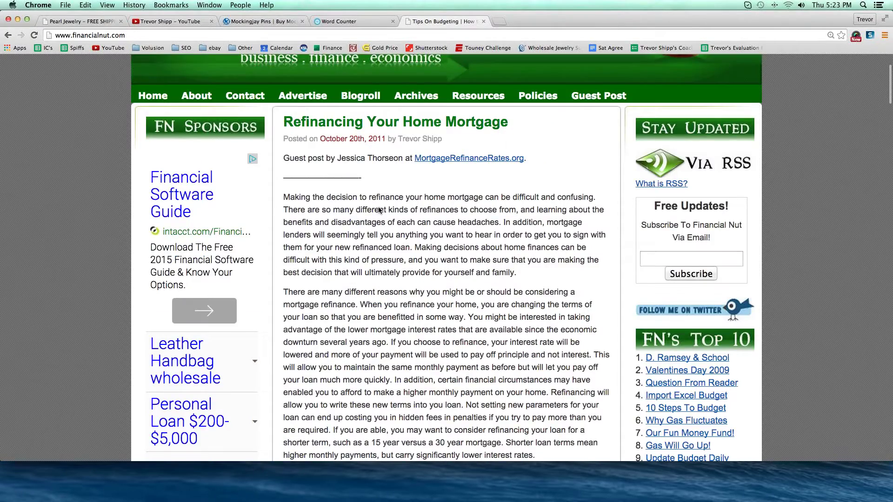
{"action": "scroll", "coordinate": [379, 210], "scroll_direction": "up", "scroll_amount": 3}
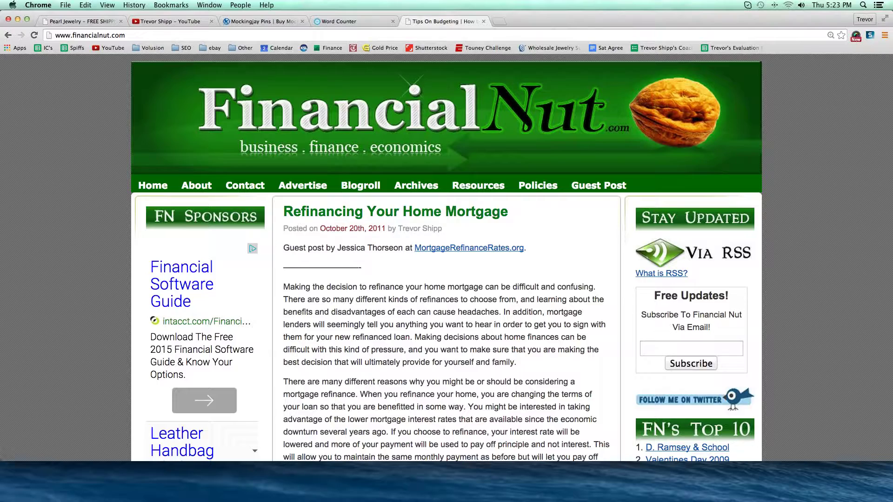
{"action": "scroll", "coordinate": [157, 136], "scroll_direction": "down", "scroll_amount": 6}
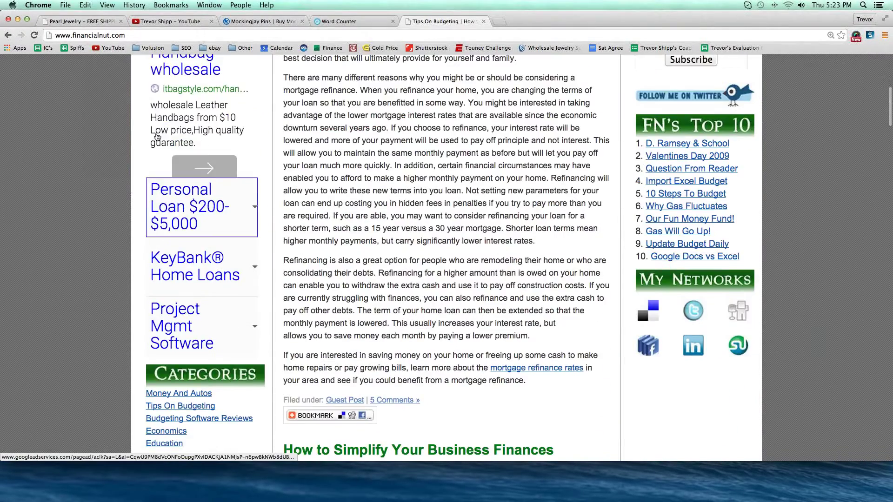
{"action": "scroll", "coordinate": [157, 136], "scroll_direction": "up", "scroll_amount": 6}
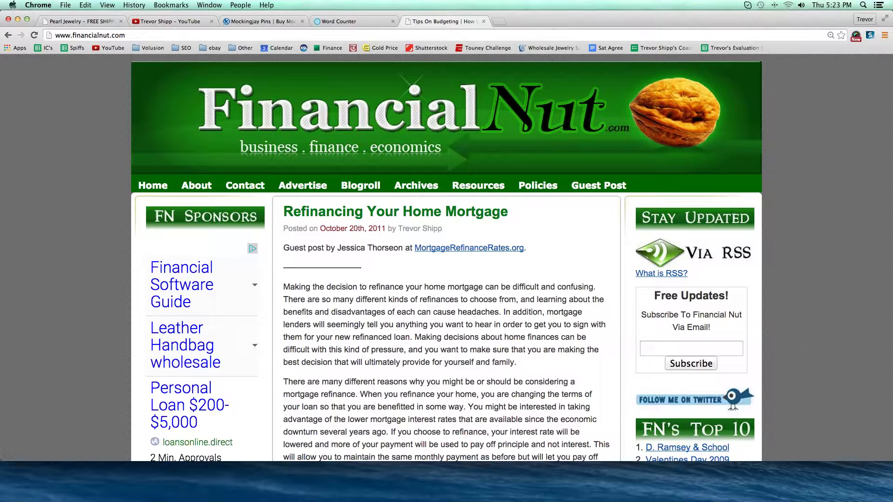
{"action": "key", "text": "super+Tab"}
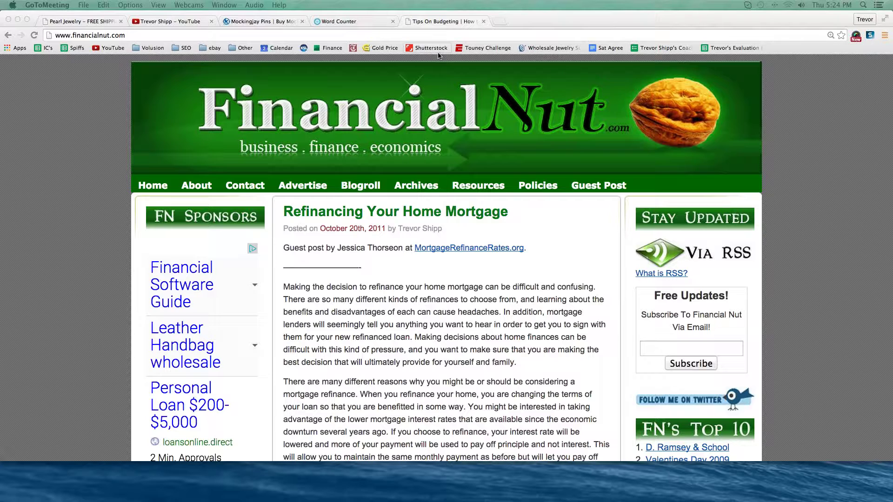
Go to google.com in a new browser tab
{"action": "left_click", "coordinate": [496, 20]}
{"action": "left_click", "coordinate": [496, 20]}
{"action": "type", "text": "googoe"}
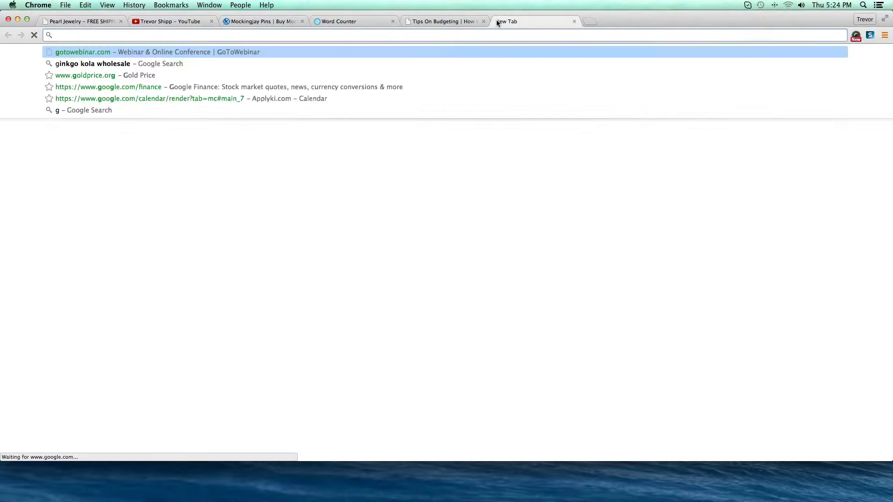
{"action": "key", "text": "BackSpace"}
{"action": "key", "text": "BackSpace"}
{"action": "type", "text": "le.com/finance"}
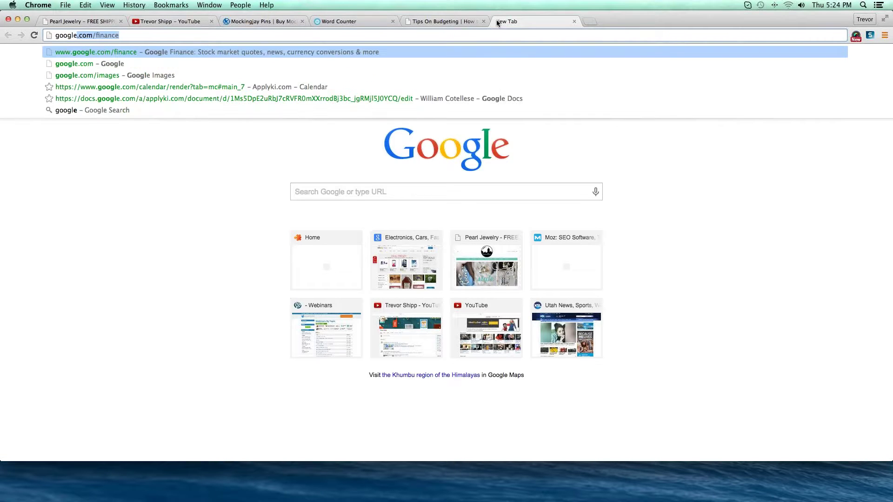
{"action": "key", "text": "Tab"}
{"action": "key", "text": "Return"}
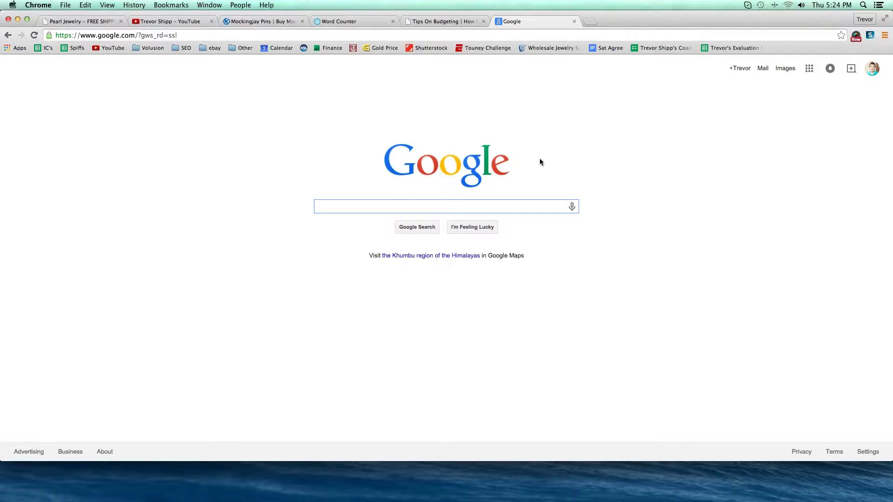
Search for 'personal finance blog' and open the Wise Bread Top Personal Finance Blogs result
{"action": "type", "text": "personal finance bl"}
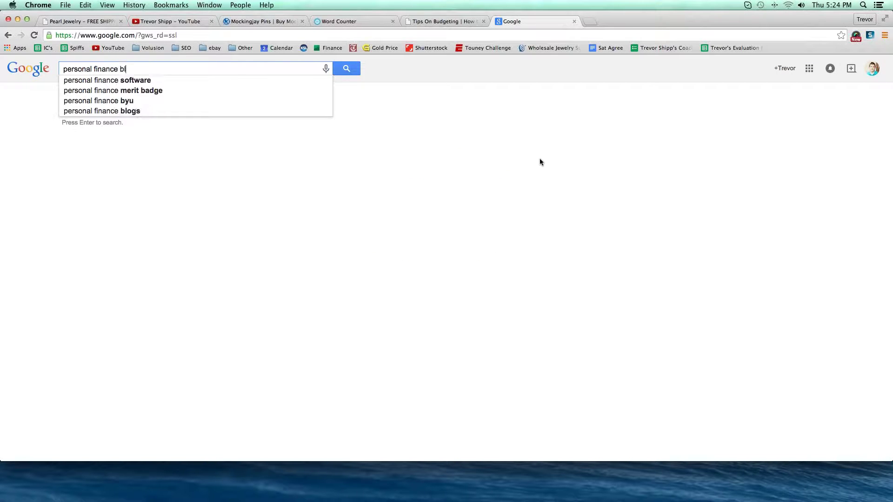
{"action": "type", "text": "og"}
{"action": "key", "text": "Return"}
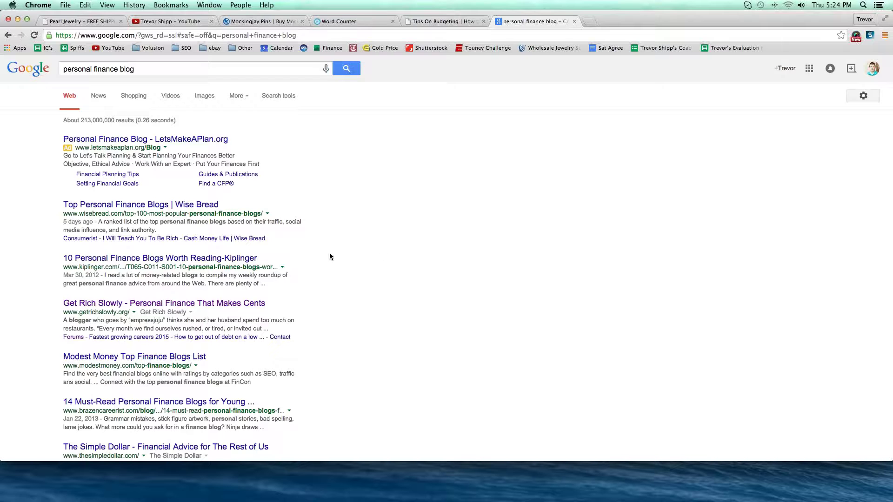
{"action": "left_click", "coordinate": [89, 207]}
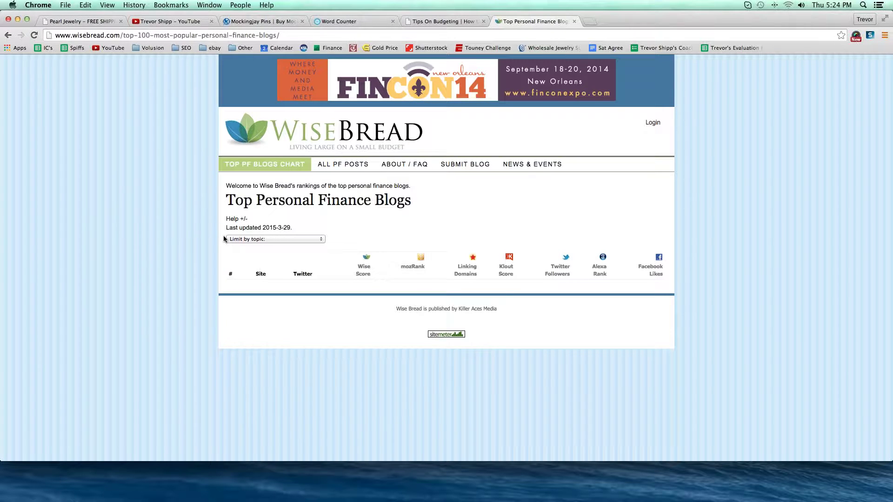
Filter the Wise Bread blog rankings by the College topic, then the Retirement topic
{"action": "left_click_drag", "start_coordinate": [256, 199], "coordinate": [412, 202]}
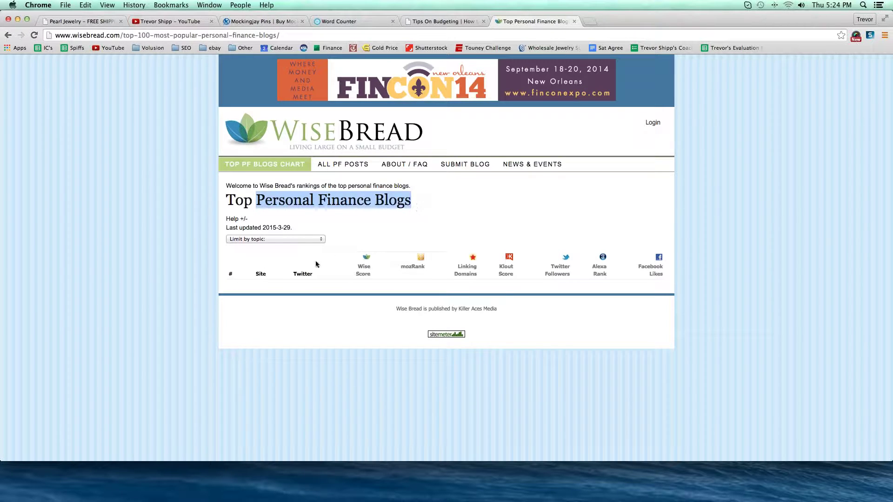
{"action": "left_click", "coordinate": [270, 239]}
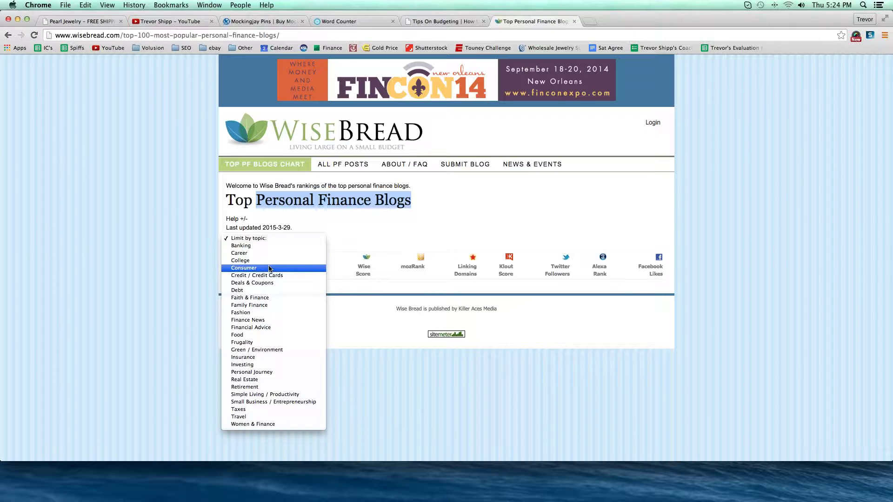
{"action": "left_click", "coordinate": [241, 261]}
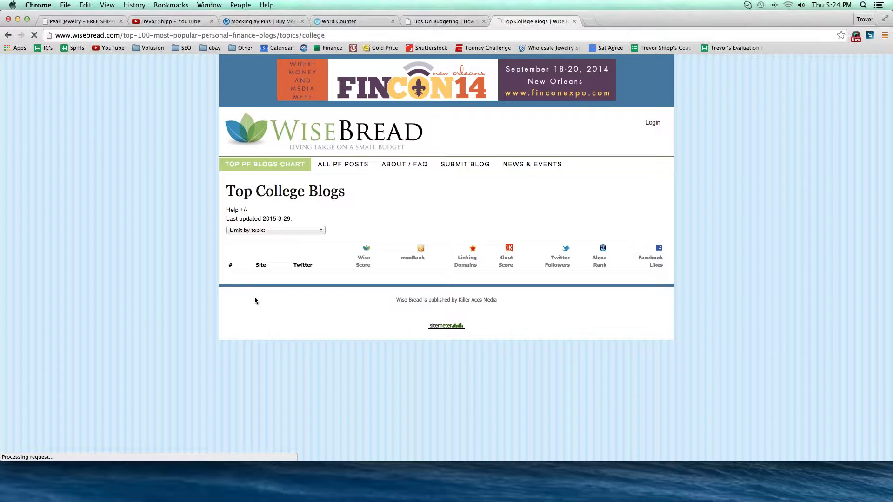
{"action": "left_click", "coordinate": [305, 230]}
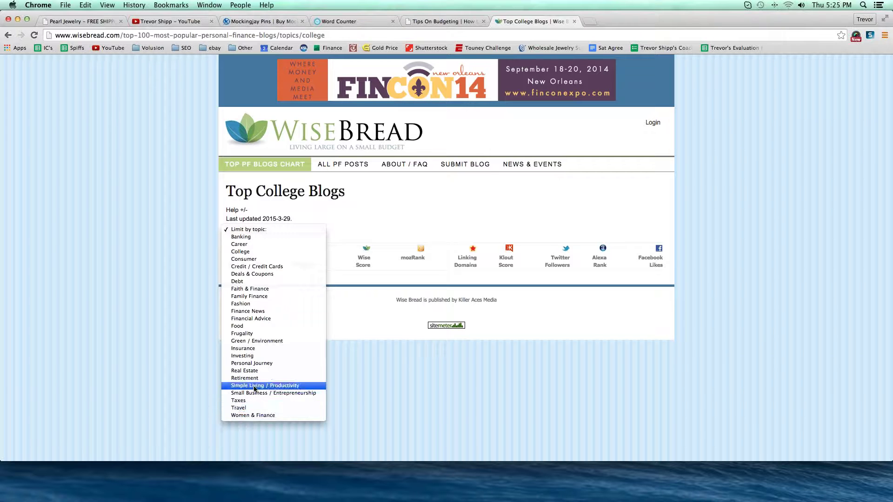
{"action": "left_click", "coordinate": [254, 379]}
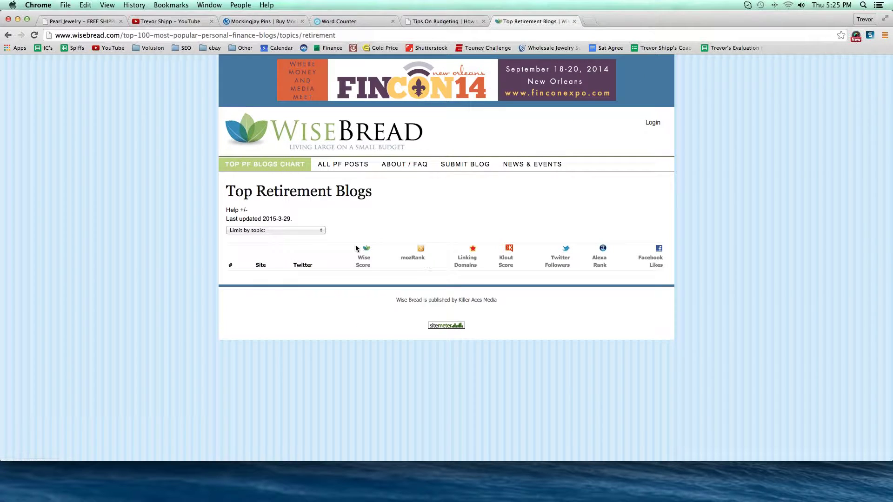
View the recent posts by top PF blogs, then the Site Stats ranking page
{"action": "left_click", "coordinate": [349, 166]}
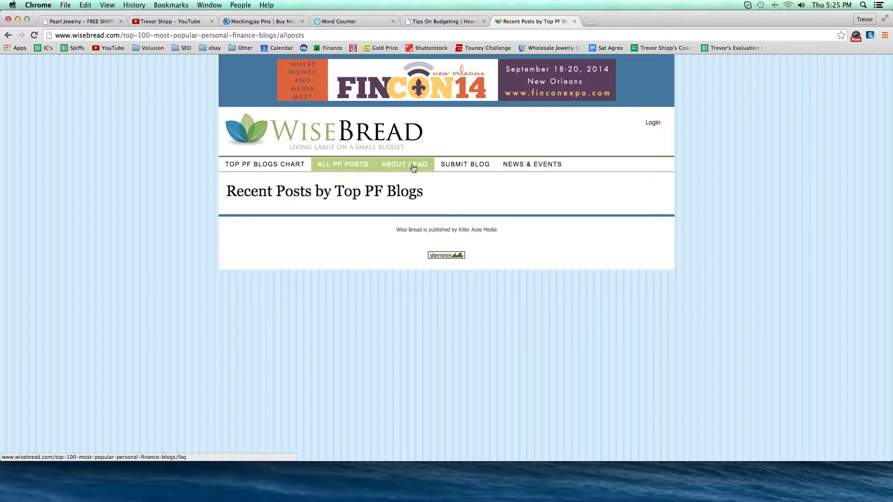
{"action": "left_click", "coordinate": [293, 165]}
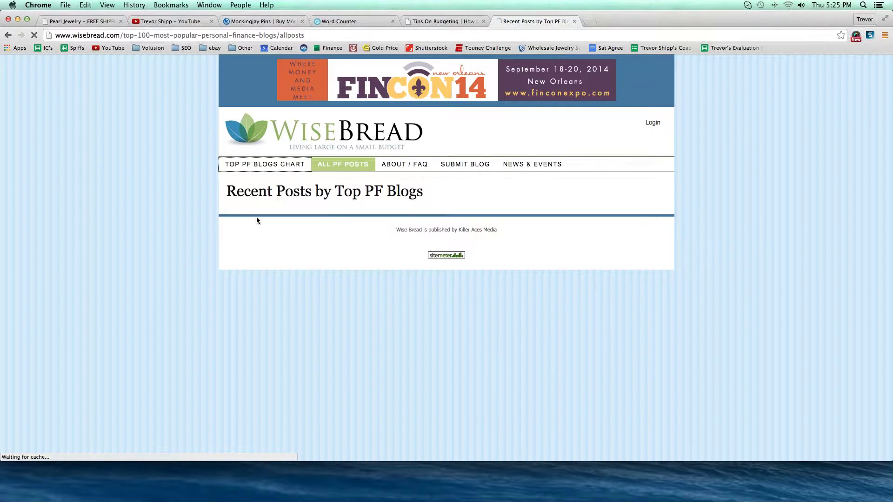
{"action": "mouse_move", "coordinate": [259, 168]}
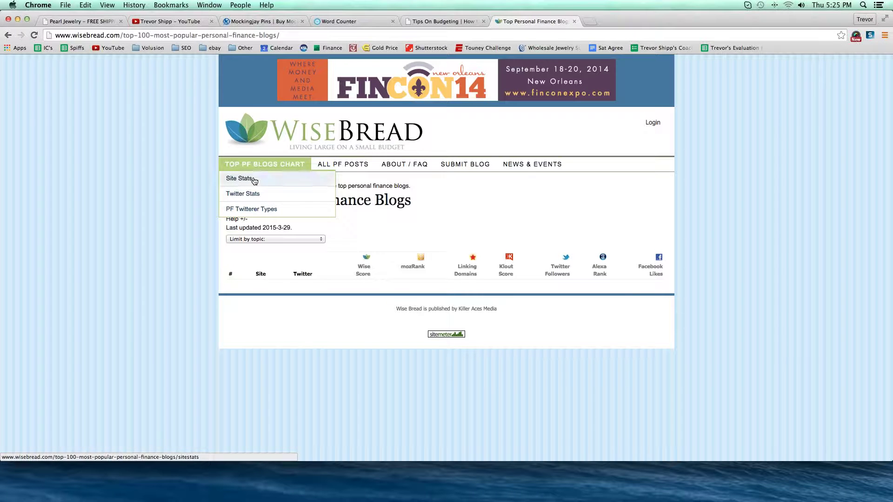
{"action": "left_click", "coordinate": [253, 179]}
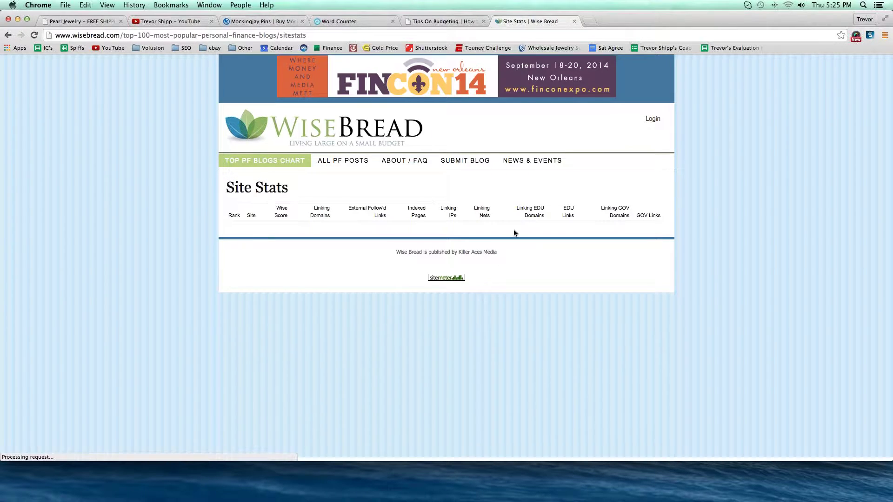
Go back through the visited Wise Bread pages to the Google search results
{"action": "left_click", "coordinate": [8, 35]}
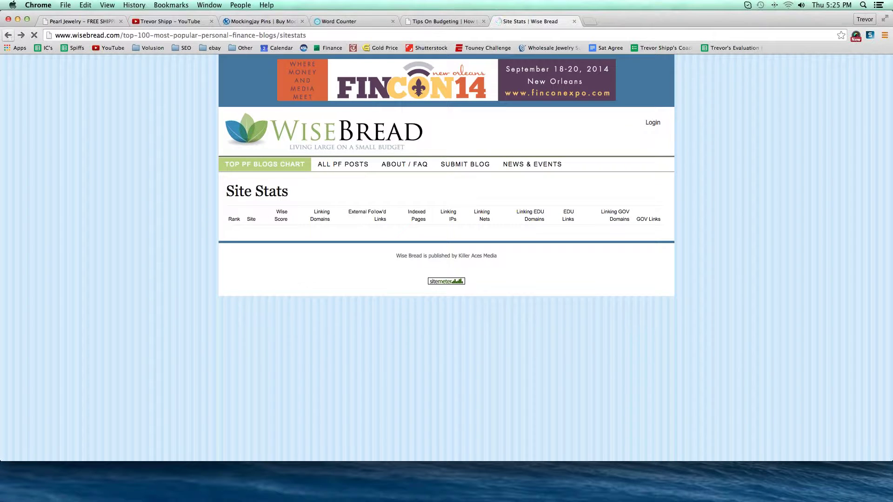
{"action": "left_click", "coordinate": [9, 35]}
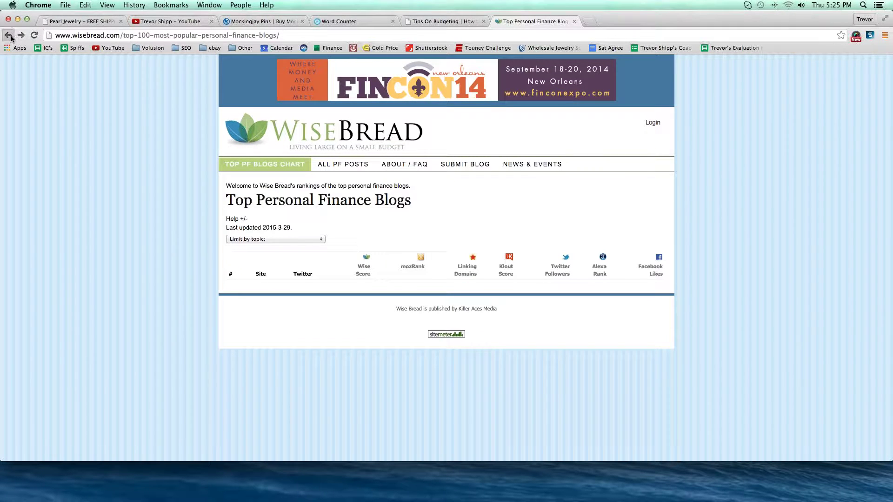
{"action": "left_click", "coordinate": [11, 37]}
{"action": "left_click", "coordinate": [12, 37]}
{"action": "left_click", "coordinate": [11, 36]}
{"action": "left_click", "coordinate": [11, 37]}
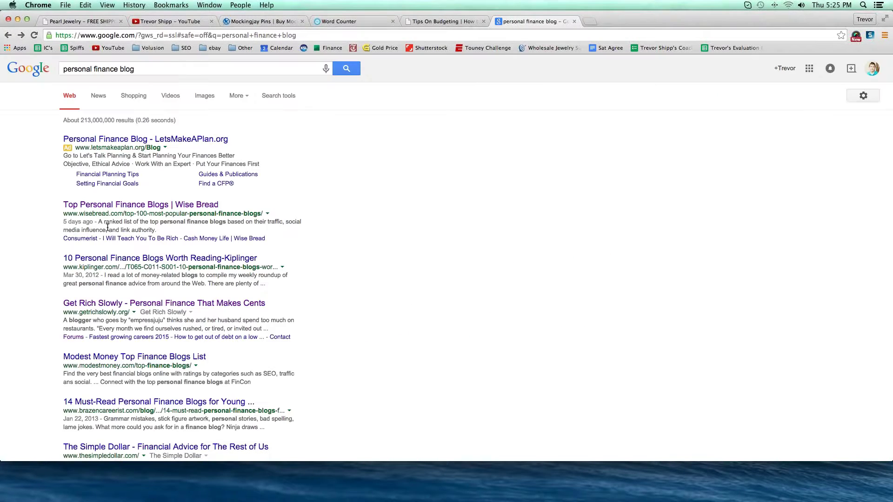
Open Kiplinger's '10 Personal Finance Blogs Worth Reading' and open its Get Rich Slowly link in a new tab
{"action": "scroll", "coordinate": [157, 314], "scroll_direction": "down", "scroll_amount": 1}
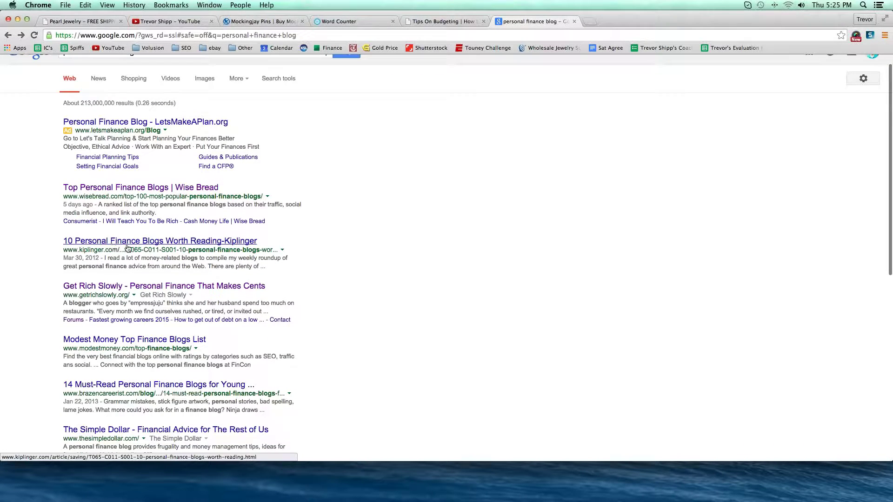
{"action": "left_click", "coordinate": [174, 241]}
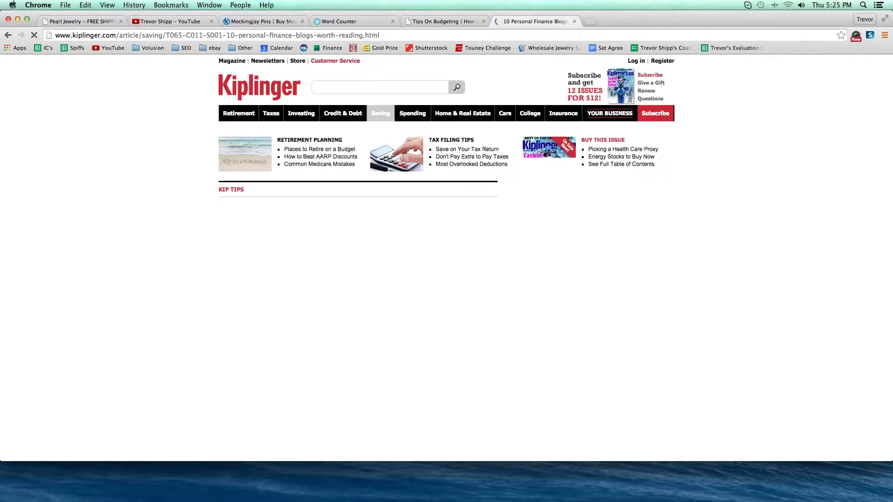
{"action": "scroll", "coordinate": [250, 155], "scroll_direction": "down", "scroll_amount": 5}
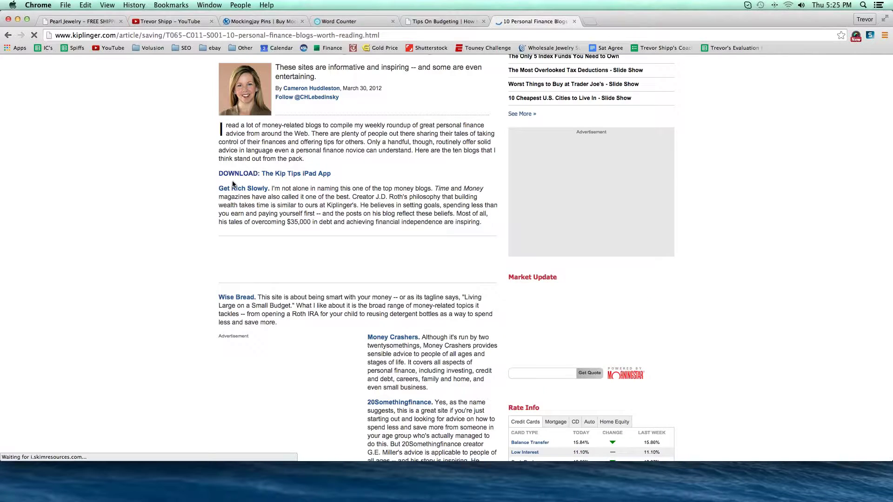
{"action": "scroll", "coordinate": [245, 160], "scroll_direction": "down", "scroll_amount": 2}
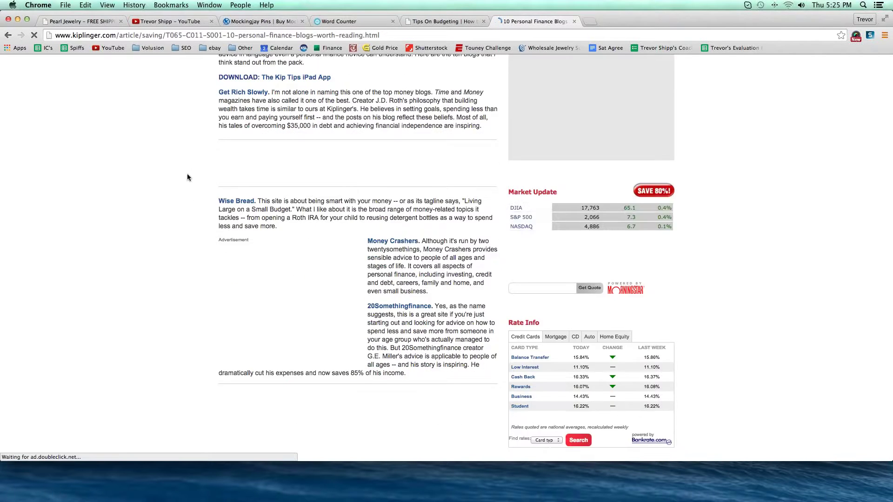
{"action": "scroll", "coordinate": [251, 161], "scroll_direction": "up", "scroll_amount": 1}
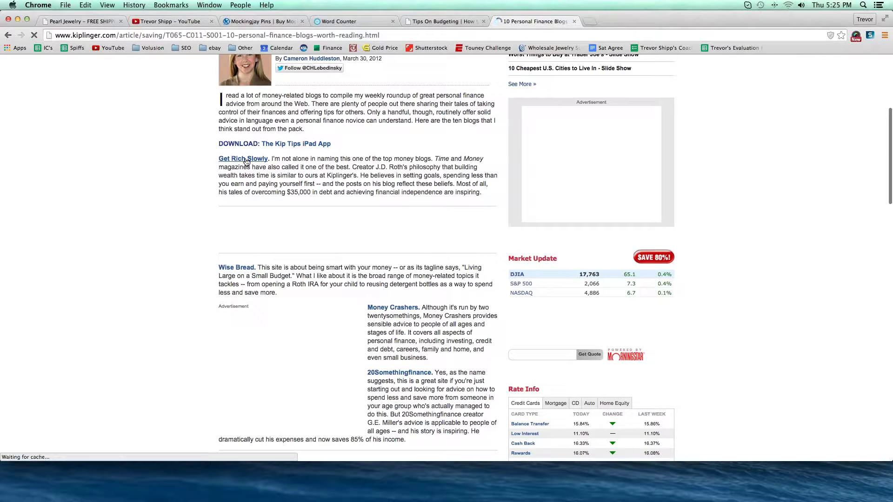
{"action": "right_click", "coordinate": [246, 161]}
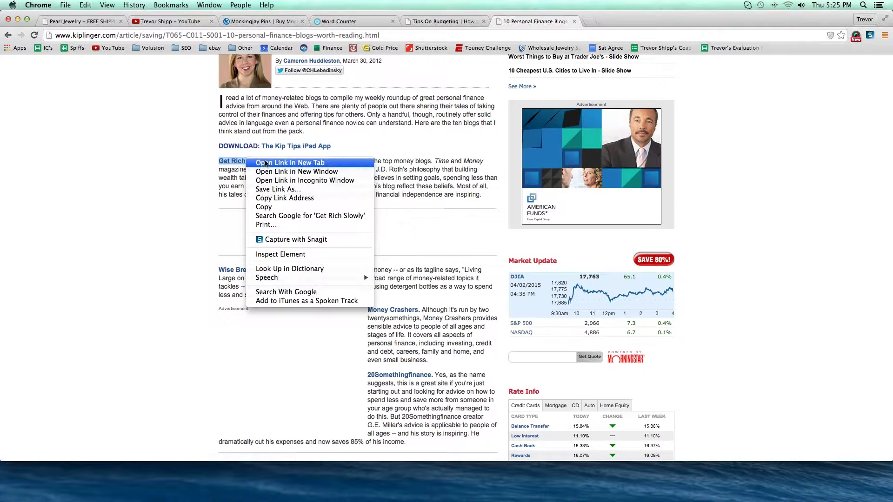
{"action": "left_click", "coordinate": [330, 136]}
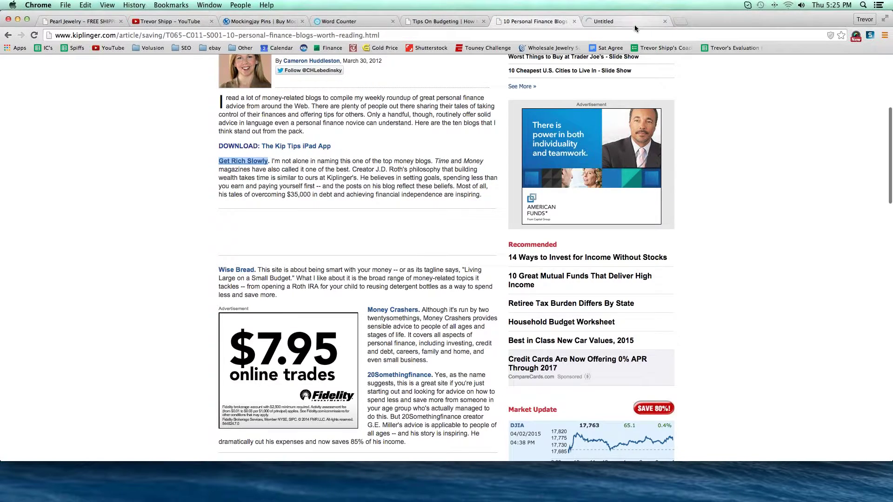
Go to the Get Rich Slowly tab and open the first post, 'We're eating our house!'
{"action": "left_click", "coordinate": [635, 24]}
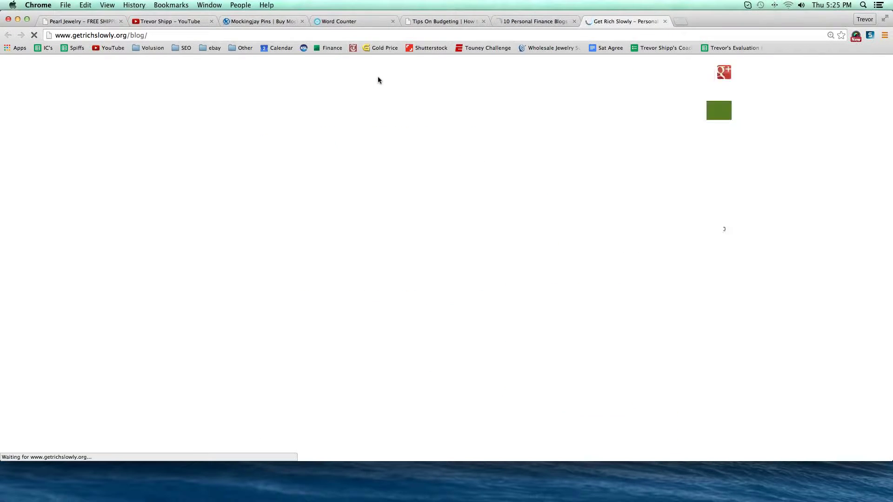
{"action": "scroll", "coordinate": [109, 147], "scroll_direction": "down", "scroll_amount": 2}
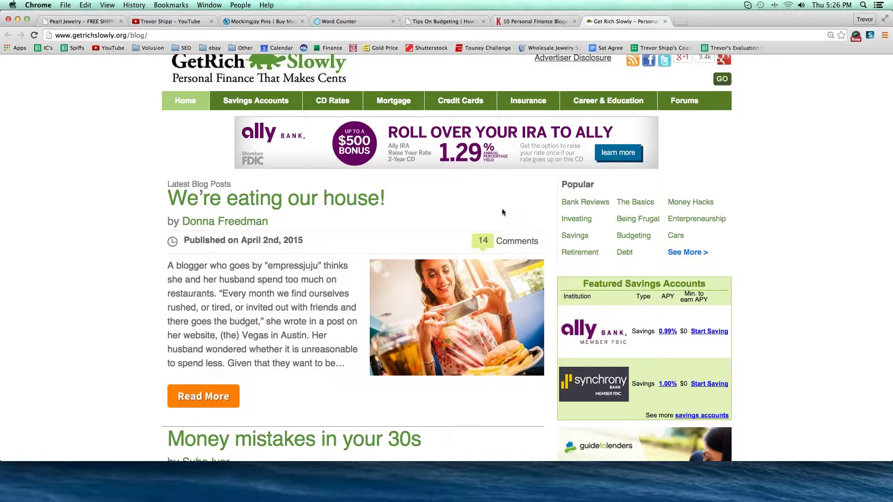
{"action": "left_click", "coordinate": [187, 402]}
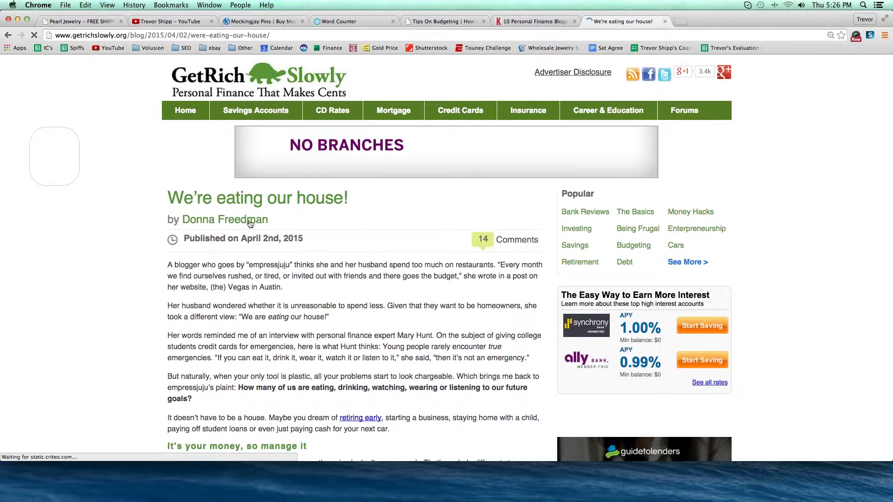
{"action": "scroll", "coordinate": [257, 206], "scroll_direction": "down", "scroll_amount": 5}
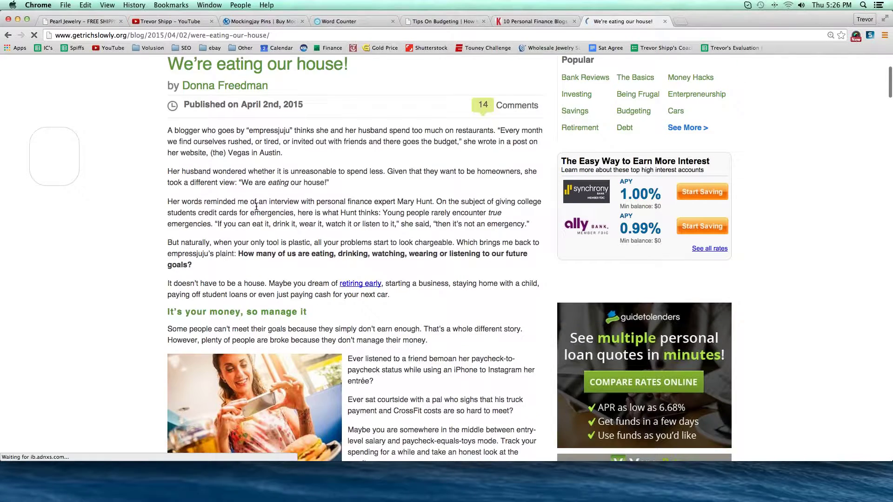
{"action": "scroll", "coordinate": [257, 210], "scroll_direction": "up", "scroll_amount": 5}
{"action": "scroll", "coordinate": [256, 209], "scroll_direction": "down", "scroll_amount": 1}
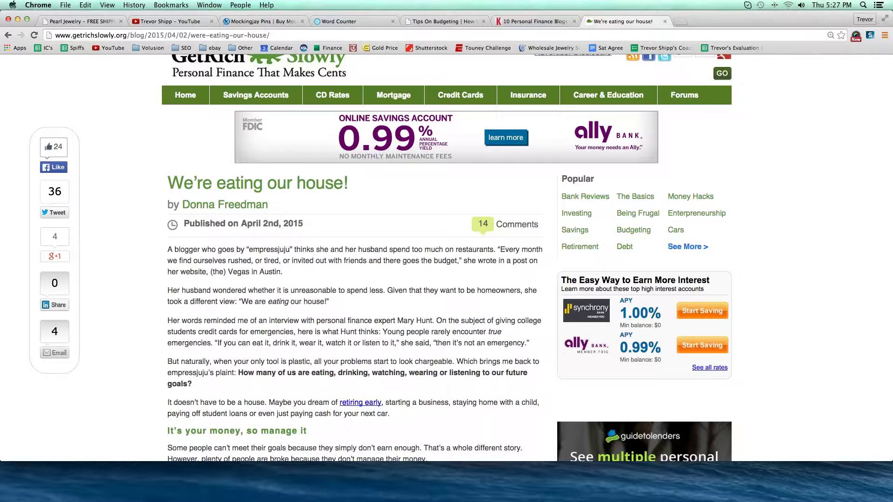
Highlight the 'blog' part of the article's URL in the address bar
{"action": "left_click", "coordinate": [131, 35]}
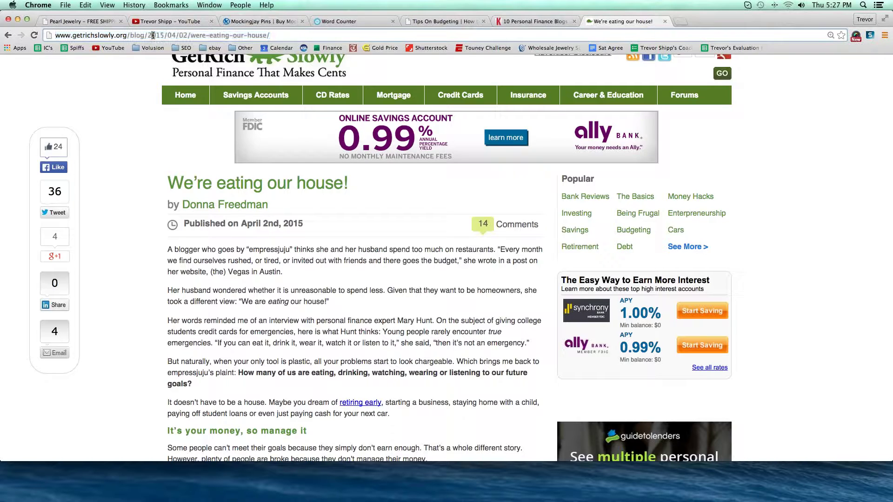
{"action": "left_click_drag", "start_coordinate": [129, 35], "coordinate": [144, 35]}
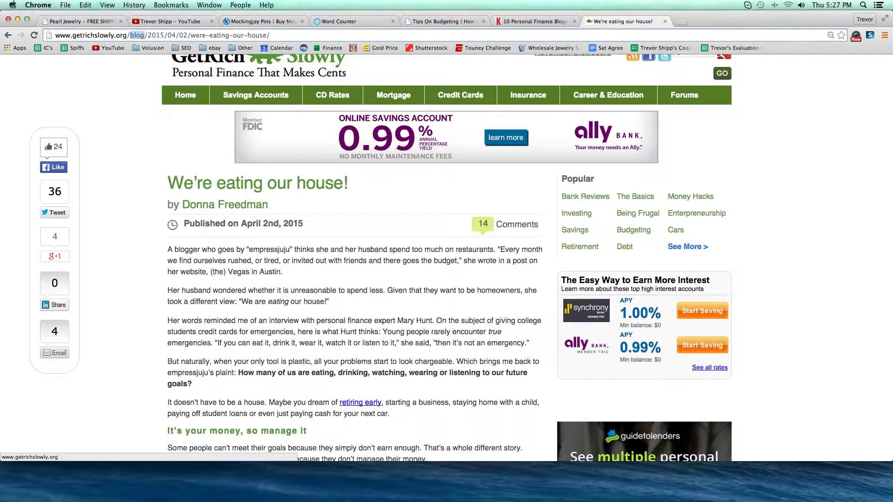
{"action": "left_click", "coordinate": [53, 36]}
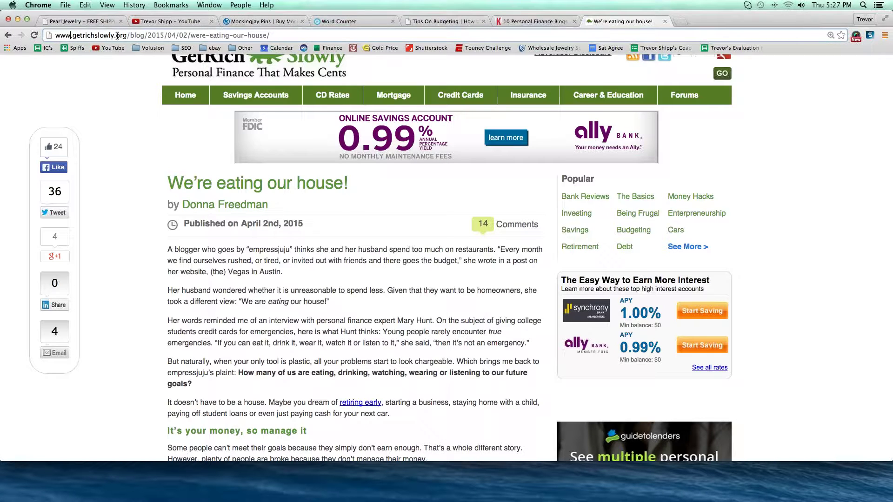
{"action": "left_click_drag", "start_coordinate": [129, 35], "coordinate": [142, 36]}
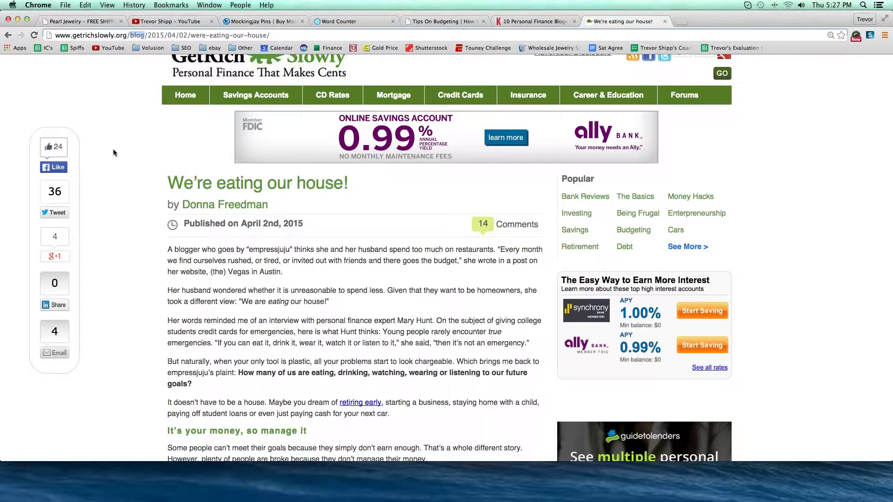
Zoom the article in two levels with Cmd+Plus so the text reads larger
{"action": "left_click", "coordinate": [131, 242]}
{"action": "scroll", "coordinate": [131, 241], "scroll_direction": "down", "scroll_amount": 4}
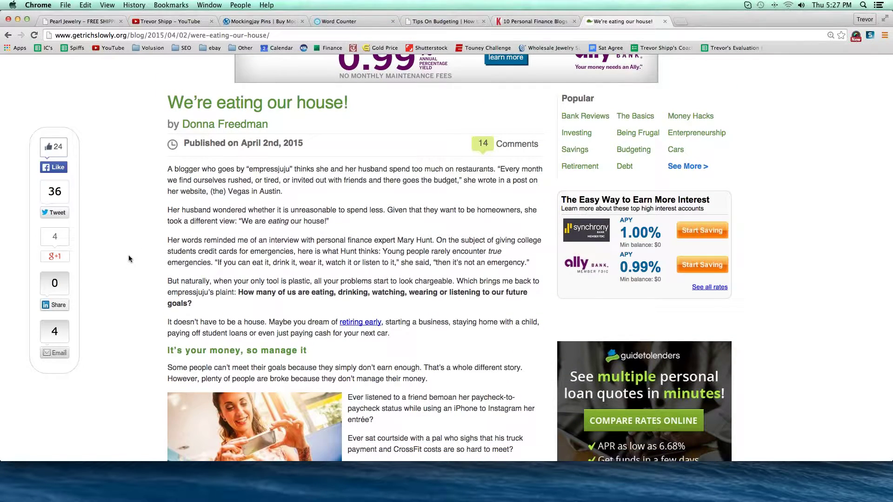
{"action": "key", "text": "super+plus"}
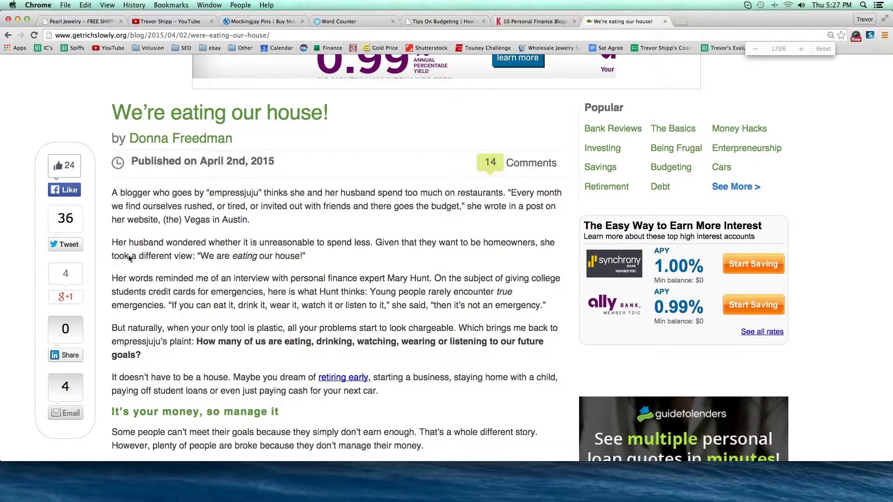
{"action": "key", "text": "super+plus"}
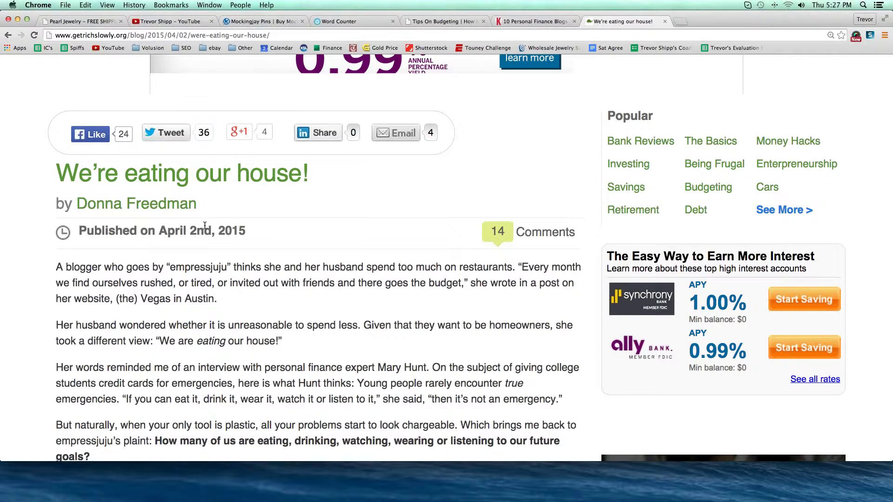
Scroll down to 'Cooking up savings' and highlight its opening sentence about eating out
{"action": "scroll", "coordinate": [205, 237], "scroll_direction": "down", "scroll_amount": 4}
{"action": "scroll", "coordinate": [174, 206], "scroll_direction": "down", "scroll_amount": 2}
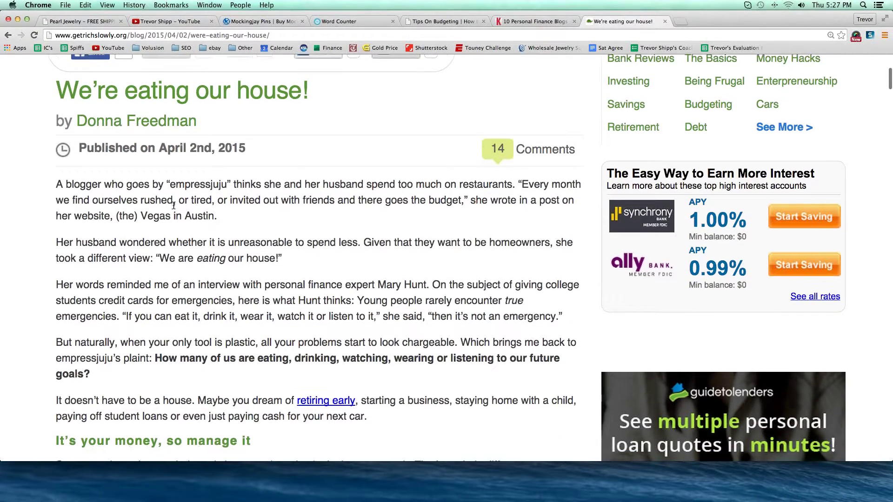
{"action": "scroll", "coordinate": [173, 206], "scroll_direction": "down", "scroll_amount": 1}
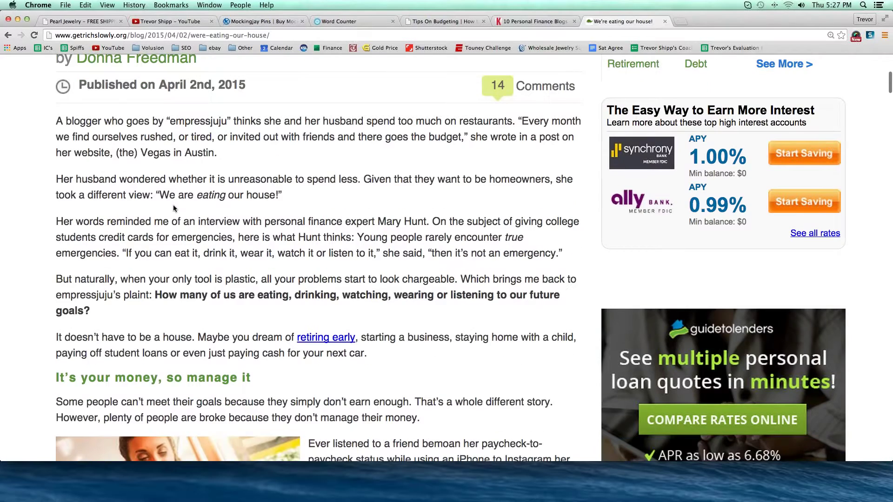
{"action": "scroll", "coordinate": [173, 206], "scroll_direction": "down", "scroll_amount": 3}
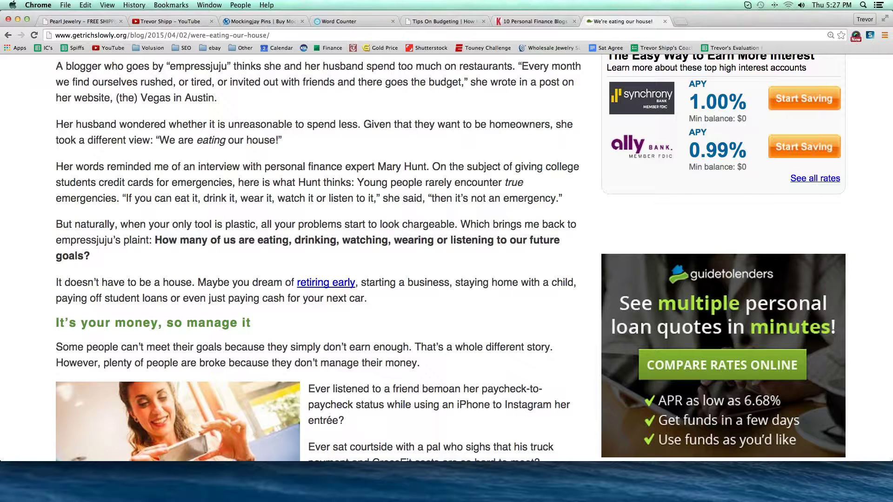
{"action": "scroll", "coordinate": [141, 93], "scroll_direction": "down", "scroll_amount": 1}
{"action": "scroll", "coordinate": [141, 93], "scroll_direction": "down", "scroll_amount": 2}
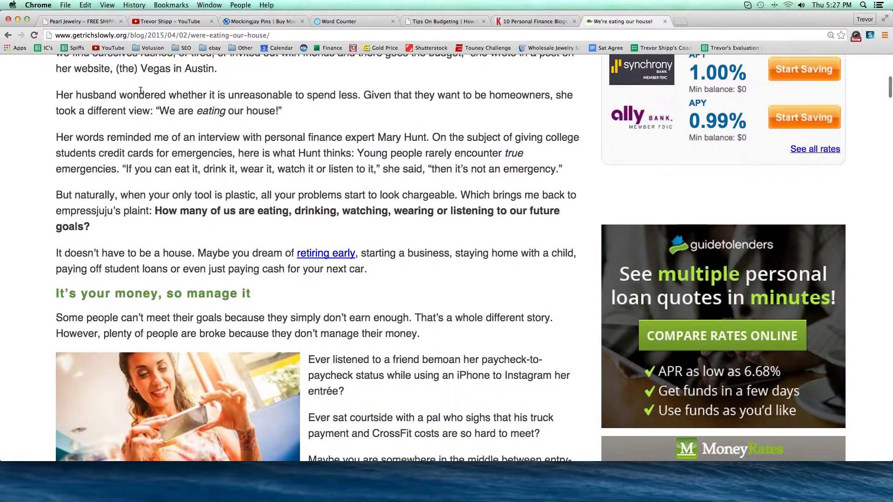
{"action": "scroll", "coordinate": [141, 93], "scroll_direction": "down", "scroll_amount": 4}
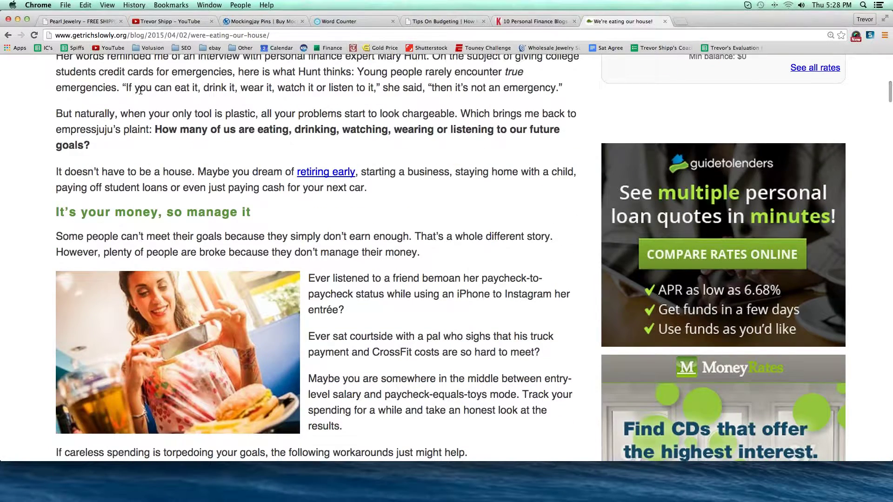
{"action": "scroll", "coordinate": [140, 91], "scroll_direction": "down", "scroll_amount": 4}
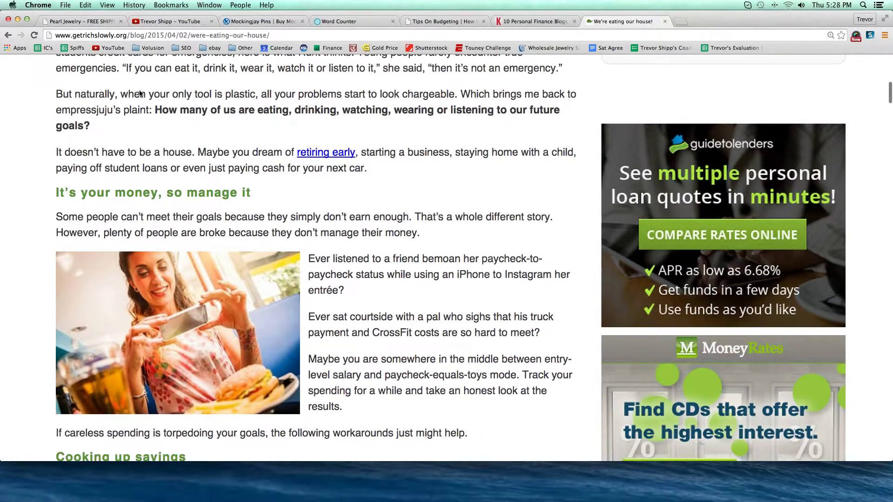
{"action": "scroll", "coordinate": [139, 91], "scroll_direction": "up", "scroll_amount": 1}
{"action": "scroll", "coordinate": [139, 92], "scroll_direction": "down", "scroll_amount": 1}
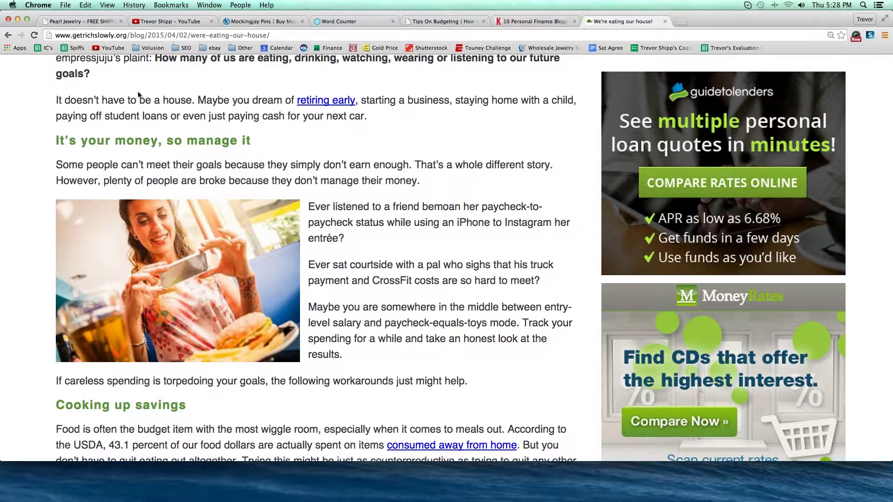
{"action": "scroll", "coordinate": [138, 93], "scroll_direction": "down", "scroll_amount": 2}
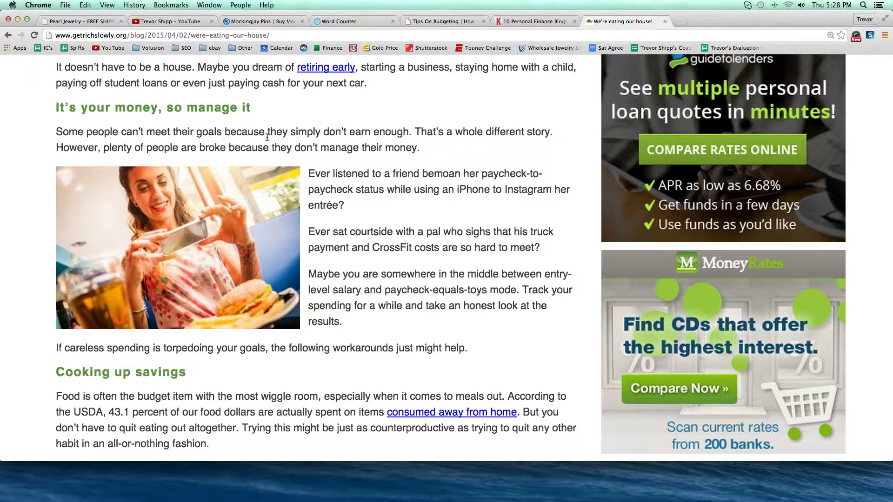
{"action": "scroll", "coordinate": [267, 138], "scroll_direction": "down", "scroll_amount": 3}
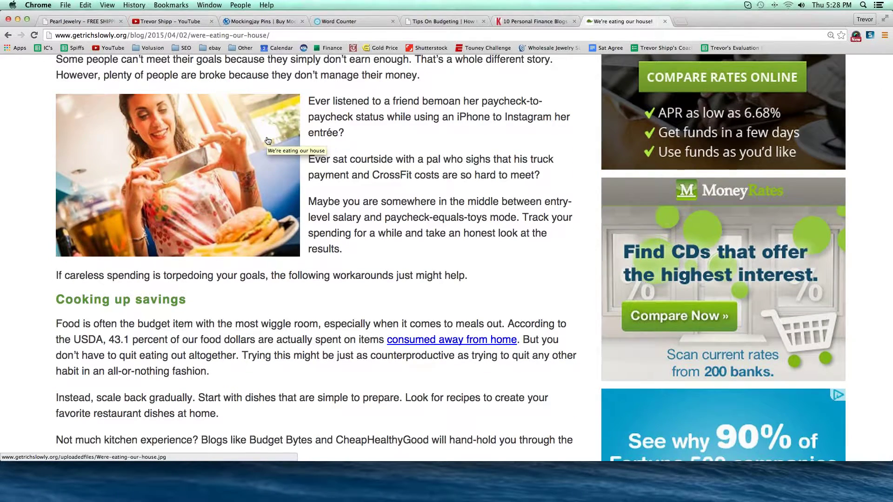
{"action": "scroll", "coordinate": [268, 141], "scroll_direction": "down", "scroll_amount": 2}
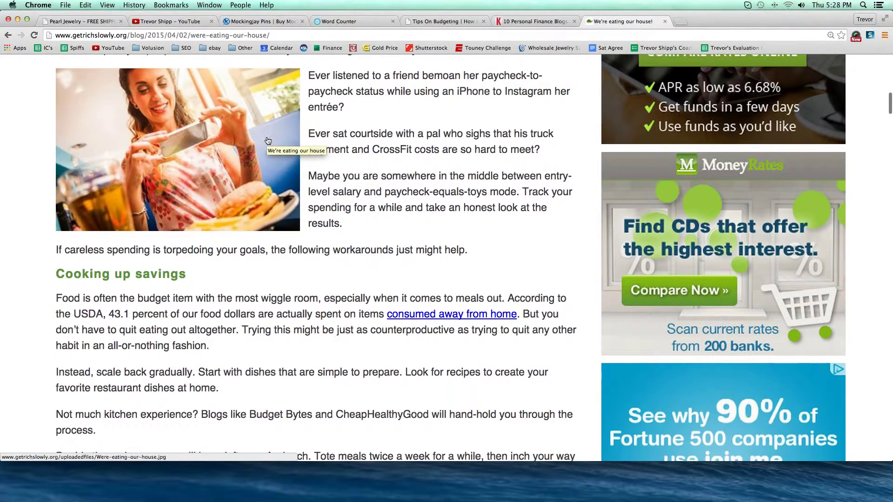
{"action": "scroll", "coordinate": [268, 140], "scroll_direction": "down", "scroll_amount": 2}
{"action": "left_click_drag", "start_coordinate": [68, 276], "coordinate": [519, 274]}
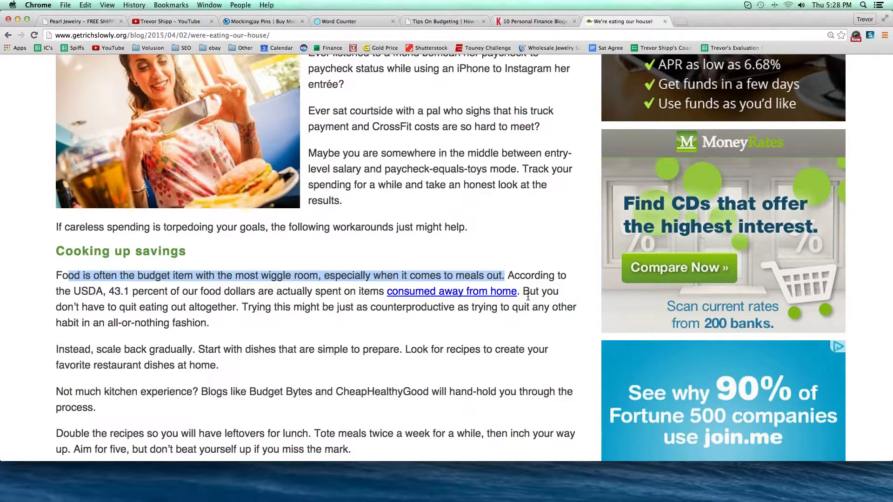
Highlight the USDA food-away-from-home statistic and the start of the scale-back-gradually paragraph
{"action": "left_click_drag", "start_coordinate": [522, 292], "coordinate": [506, 274]}
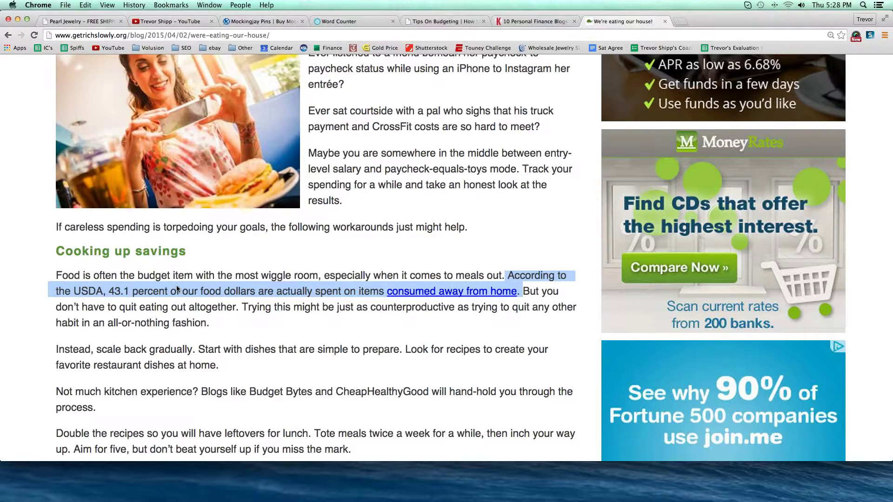
{"action": "scroll", "coordinate": [177, 285], "scroll_direction": "down", "scroll_amount": 5}
{"action": "scroll", "coordinate": [176, 285], "scroll_direction": "down", "scroll_amount": 1}
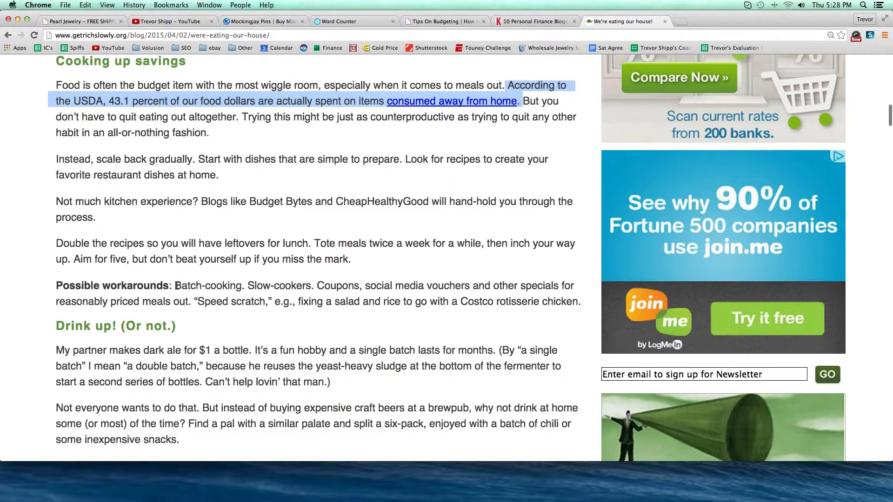
{"action": "left_click_drag", "start_coordinate": [55, 159], "coordinate": [384, 160]}
{"action": "left_click", "coordinate": [150, 220]}
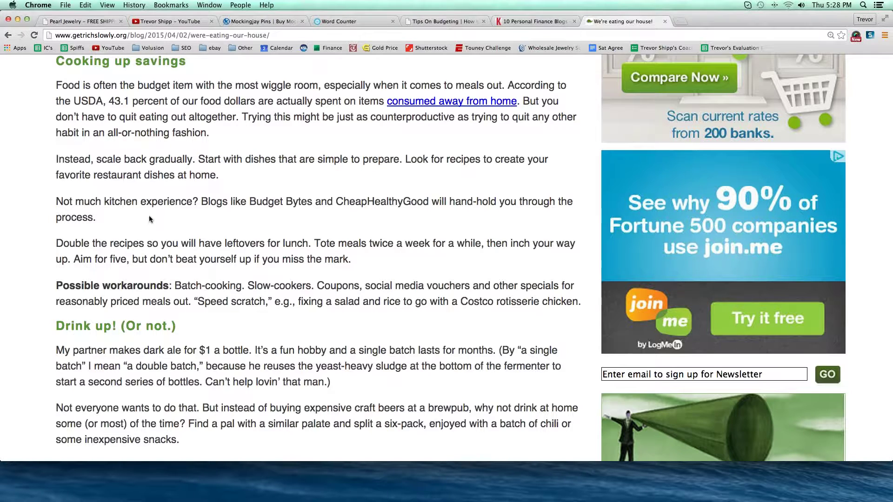
Highlight the 'Drink up!' opening line and the $45 to $68 music-download spending sentence
{"action": "scroll", "coordinate": [149, 218], "scroll_direction": "down", "scroll_amount": 8}
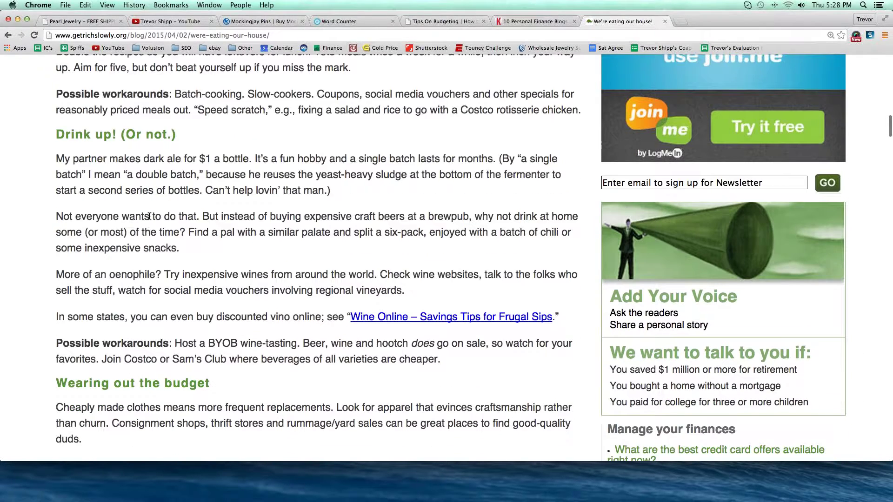
{"action": "scroll", "coordinate": [150, 216], "scroll_direction": "down", "scroll_amount": 1}
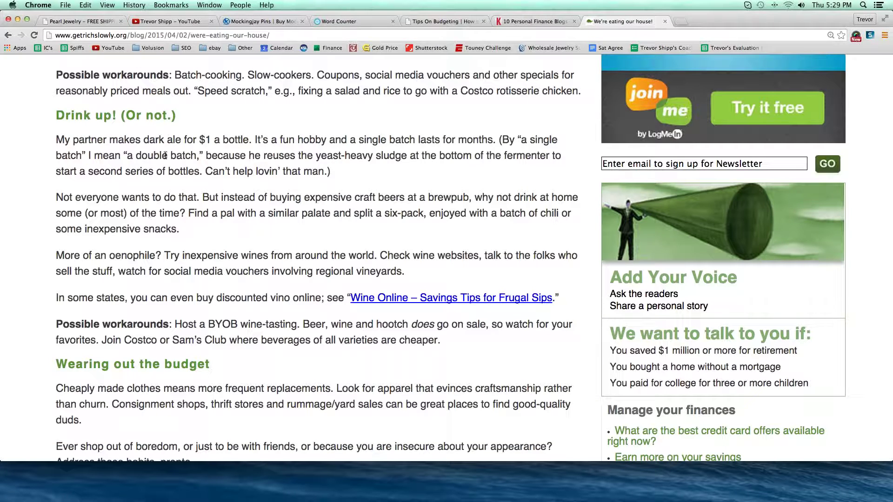
{"action": "left_click_drag", "start_coordinate": [71, 140], "coordinate": [235, 140]}
{"action": "scroll", "coordinate": [183, 171], "scroll_direction": "down", "scroll_amount": 5}
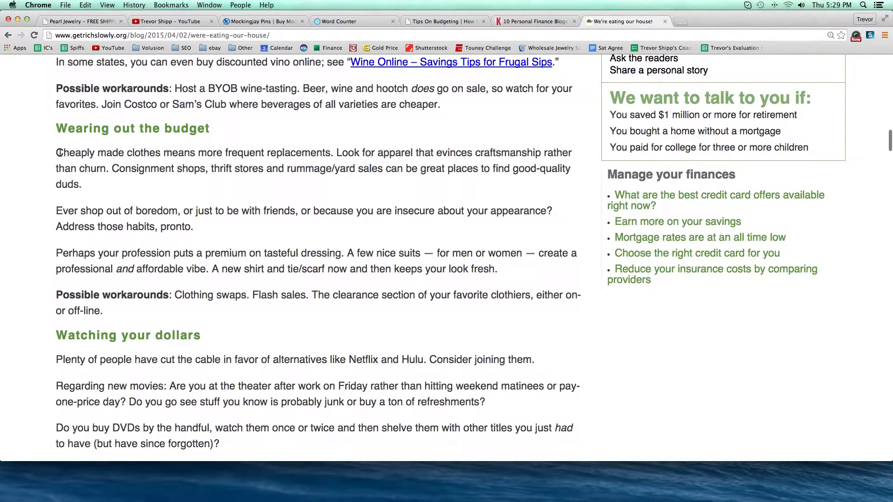
{"action": "scroll", "coordinate": [60, 152], "scroll_direction": "down", "scroll_amount": 3}
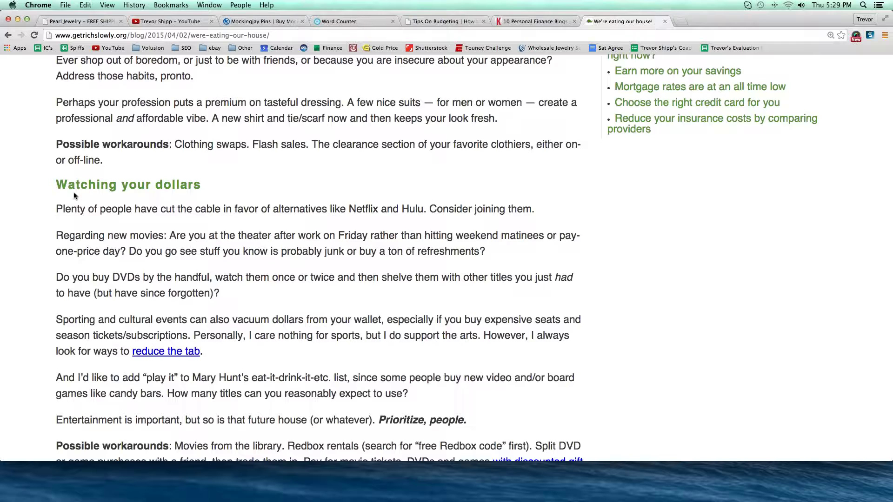
{"action": "scroll", "coordinate": [47, 215], "scroll_direction": "up", "scroll_amount": 1}
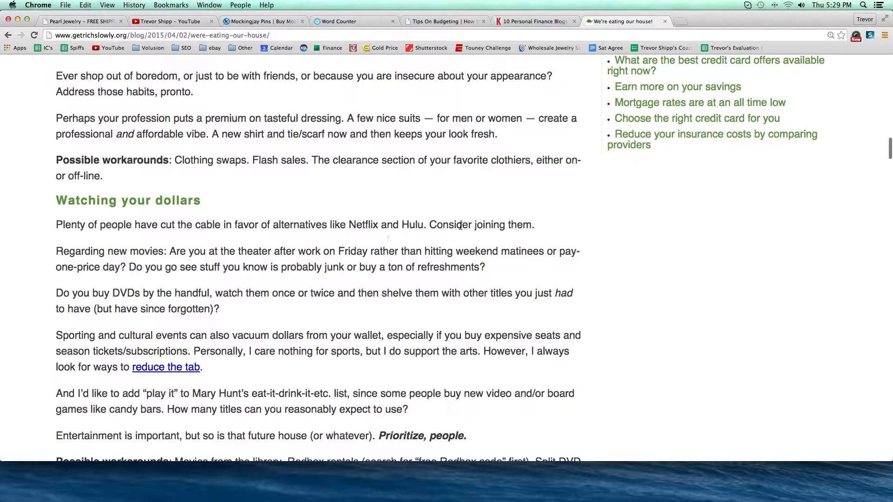
{"action": "scroll", "coordinate": [139, 225], "scroll_direction": "down", "scroll_amount": 5}
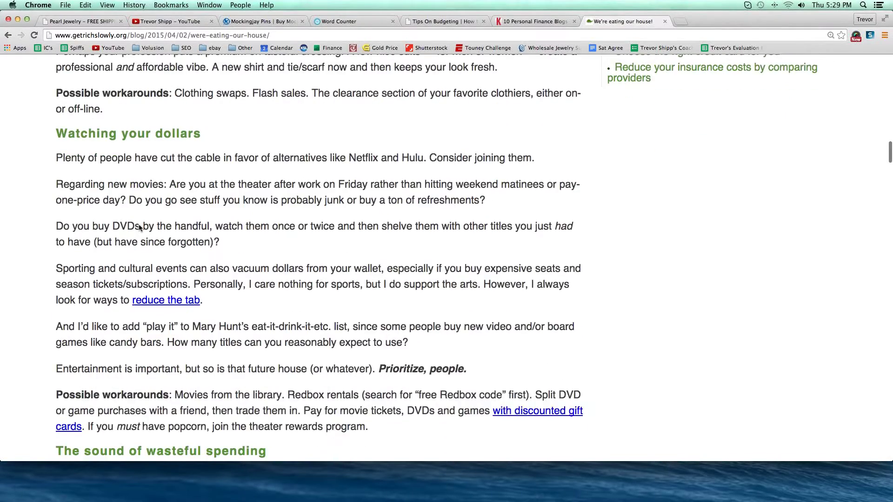
{"action": "scroll", "coordinate": [139, 225], "scroll_direction": "down", "scroll_amount": 4}
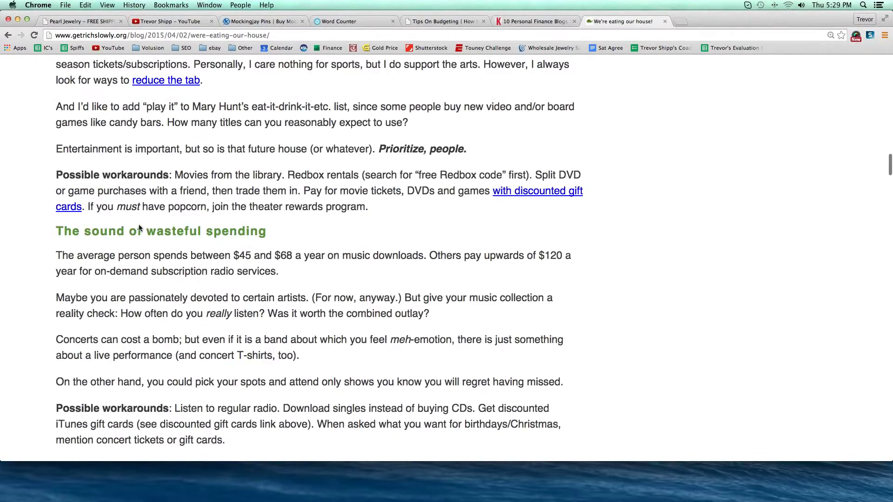
{"action": "left_click_drag", "start_coordinate": [67, 116], "coordinate": [426, 115]}
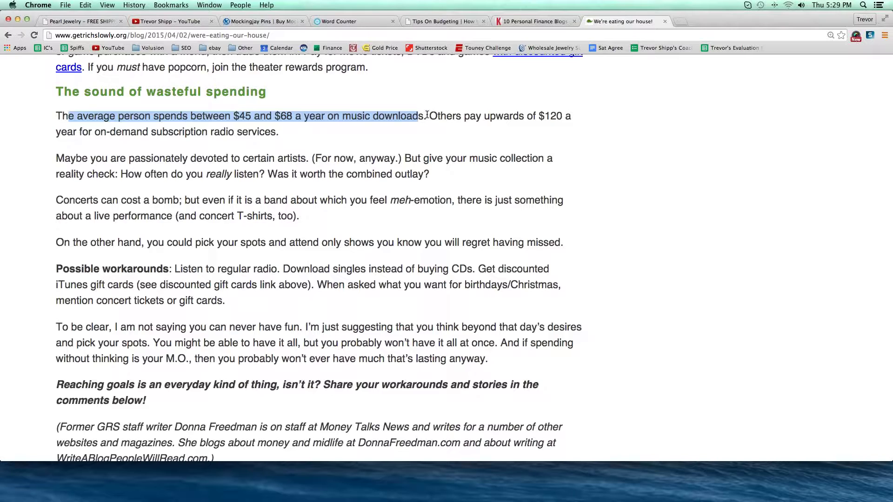
Clear the highlight and scroll to the article's close, author note and 14 responses heading
{"action": "left_click", "coordinate": [425, 115]}
{"action": "scroll", "coordinate": [58, 146], "scroll_direction": "down", "scroll_amount": 5}
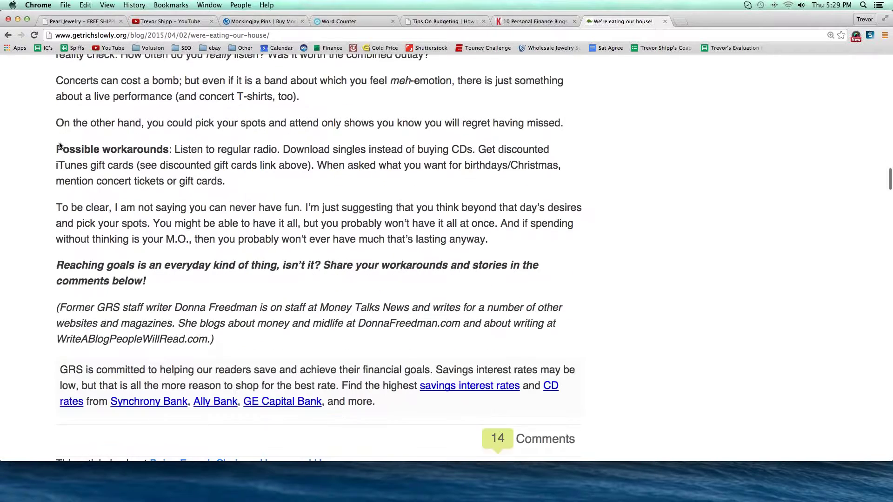
{"action": "scroll", "coordinate": [60, 145], "scroll_direction": "up", "scroll_amount": 6}
{"action": "scroll", "coordinate": [60, 146], "scroll_direction": "up", "scroll_amount": 8}
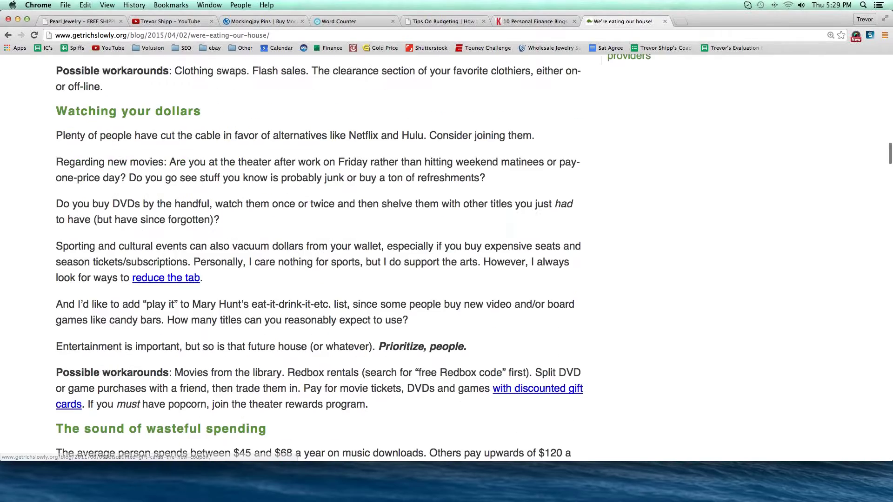
{"action": "scroll", "coordinate": [408, 258], "scroll_direction": "up", "scroll_amount": 2}
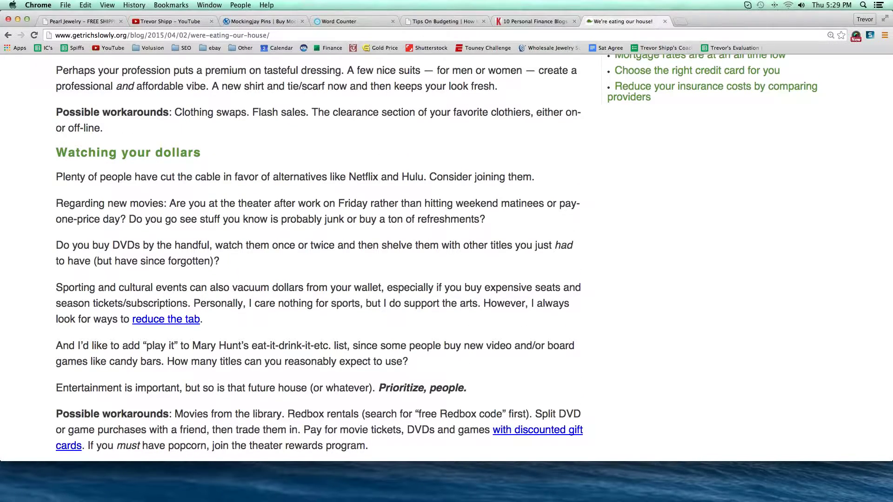
{"action": "scroll", "coordinate": [167, 138], "scroll_direction": "down", "scroll_amount": 8}
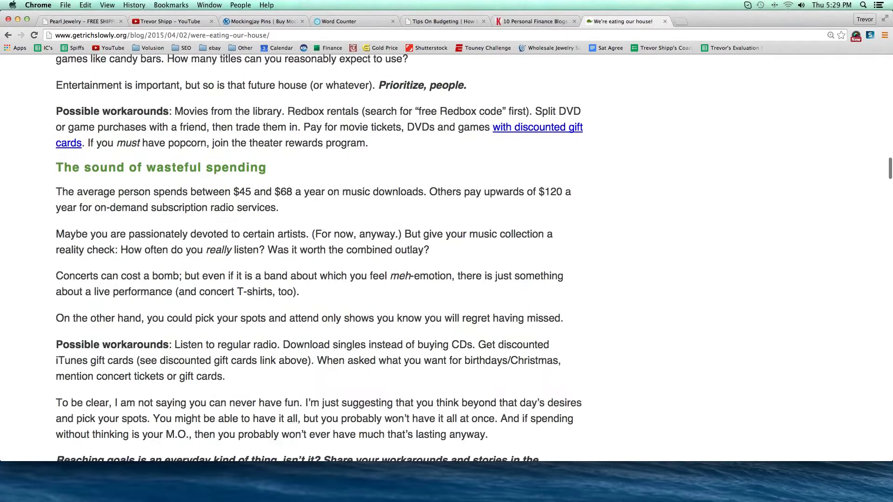
{"action": "scroll", "coordinate": [163, 136], "scroll_direction": "down", "scroll_amount": 1}
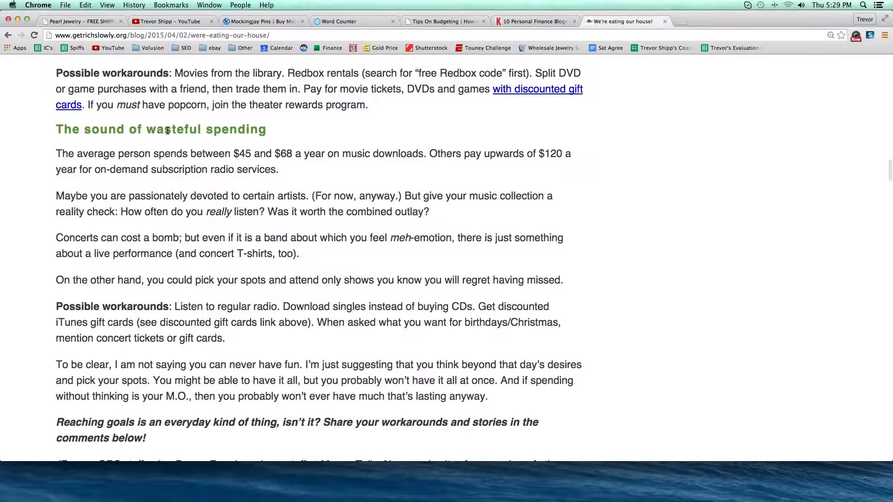
{"action": "scroll", "coordinate": [166, 130], "scroll_direction": "up", "scroll_amount": 15}
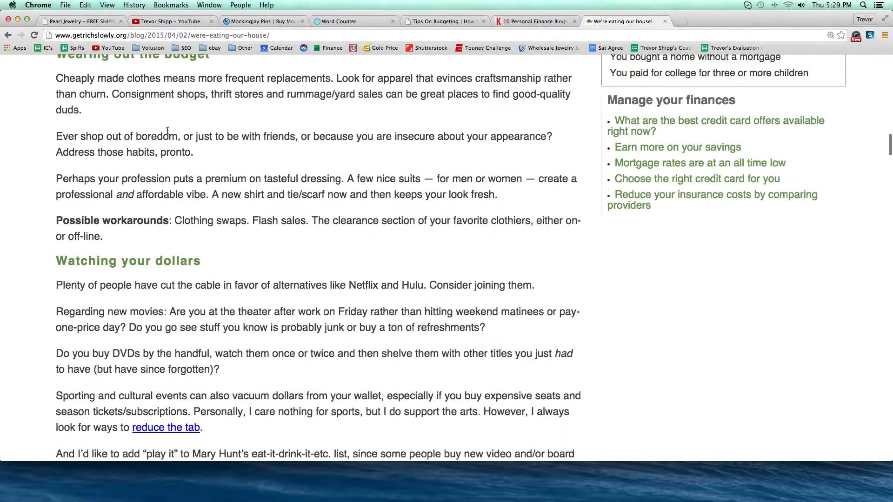
{"action": "scroll", "coordinate": [168, 131], "scroll_direction": "up", "scroll_amount": 6}
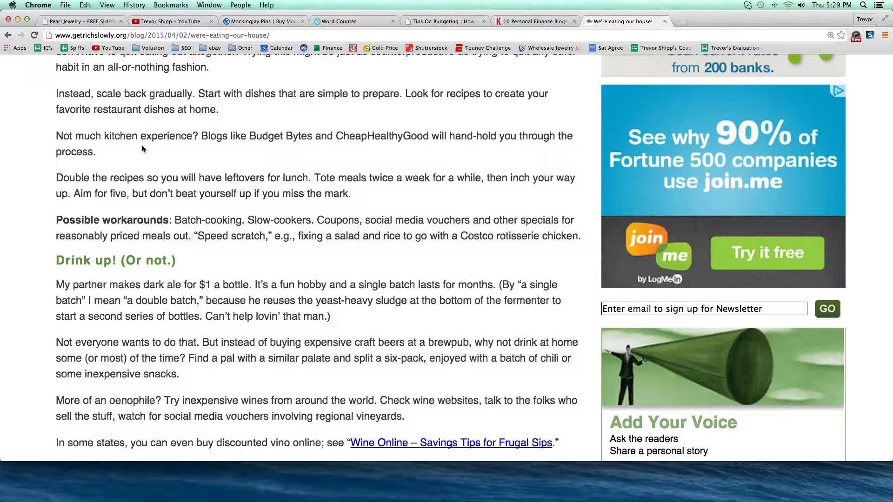
{"action": "scroll", "coordinate": [142, 149], "scroll_direction": "down", "scroll_amount": 6}
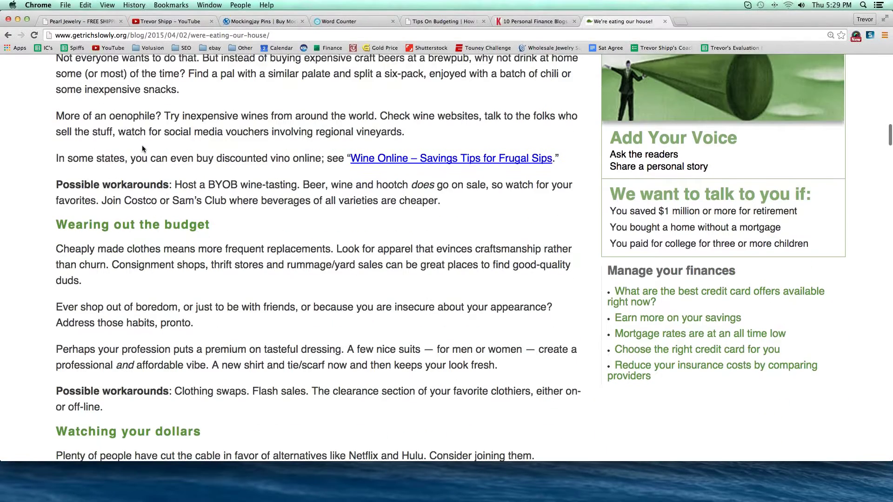
{"action": "scroll", "coordinate": [143, 149], "scroll_direction": "down", "scroll_amount": 15}
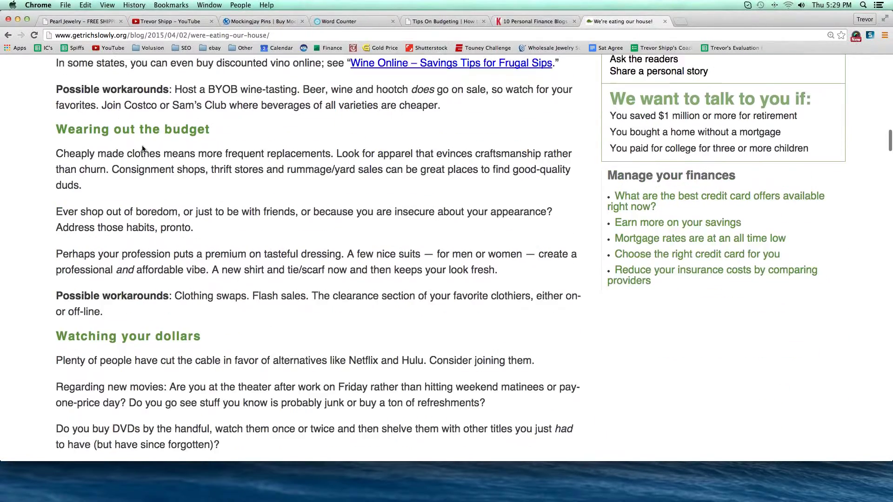
{"action": "scroll", "coordinate": [142, 147], "scroll_direction": "down", "scroll_amount": 10}
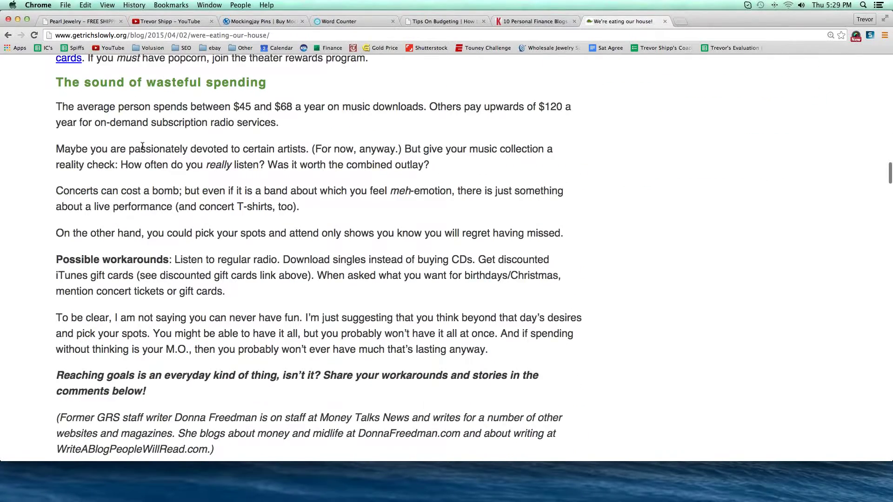
{"action": "scroll", "coordinate": [142, 146], "scroll_direction": "down", "scroll_amount": 3}
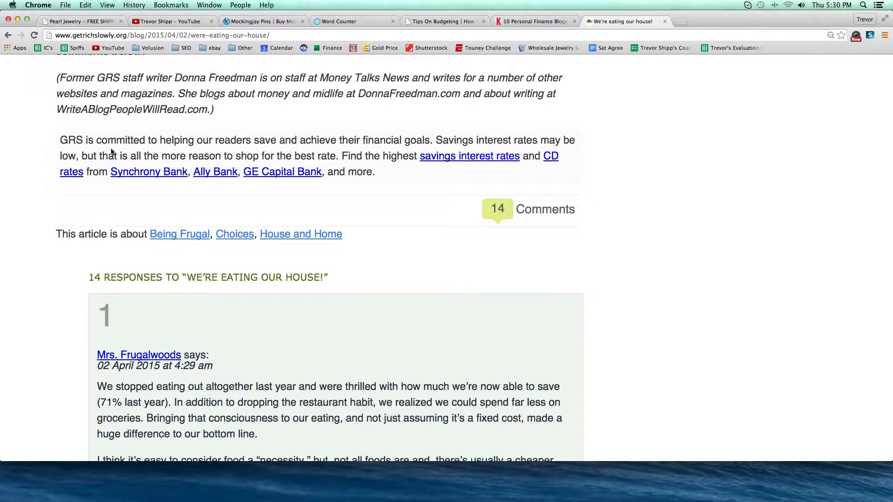
Scroll through all 14 comments to the Leave a Reply form, then back up to comment 13
{"action": "scroll", "coordinate": [111, 150], "scroll_direction": "up", "scroll_amount": 8}
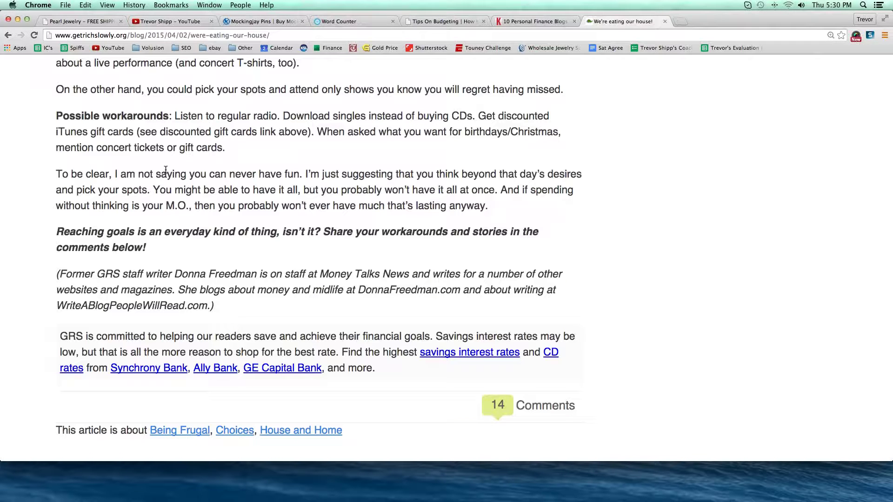
{"action": "scroll", "coordinate": [162, 178], "scroll_direction": "down", "scroll_amount": 10}
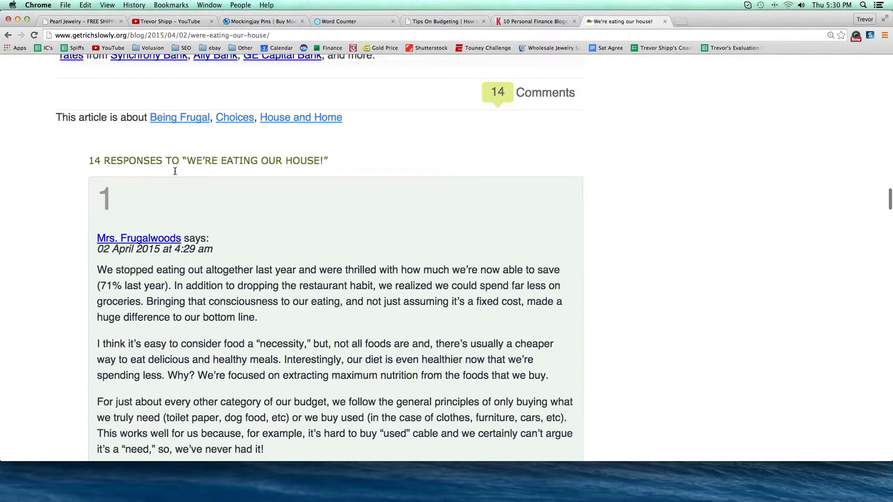
{"action": "scroll", "coordinate": [111, 188], "scroll_direction": "up", "scroll_amount": 20}
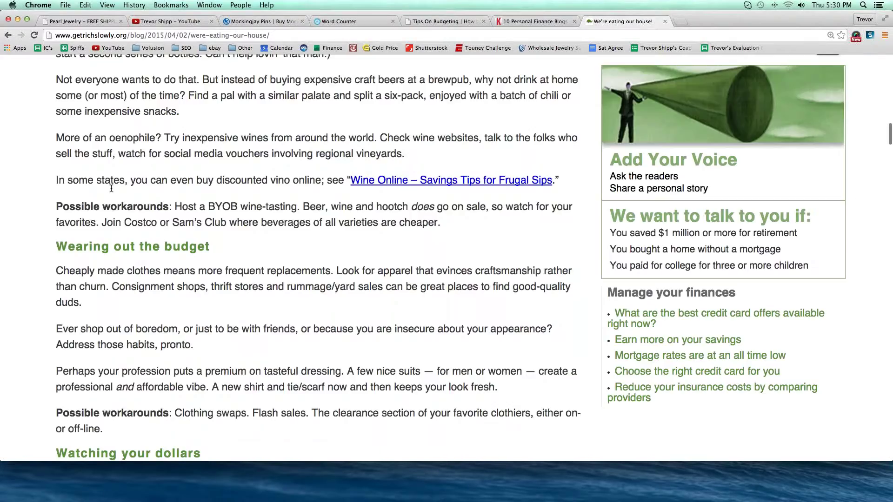
{"action": "scroll", "coordinate": [112, 191], "scroll_direction": "down", "scroll_amount": 20}
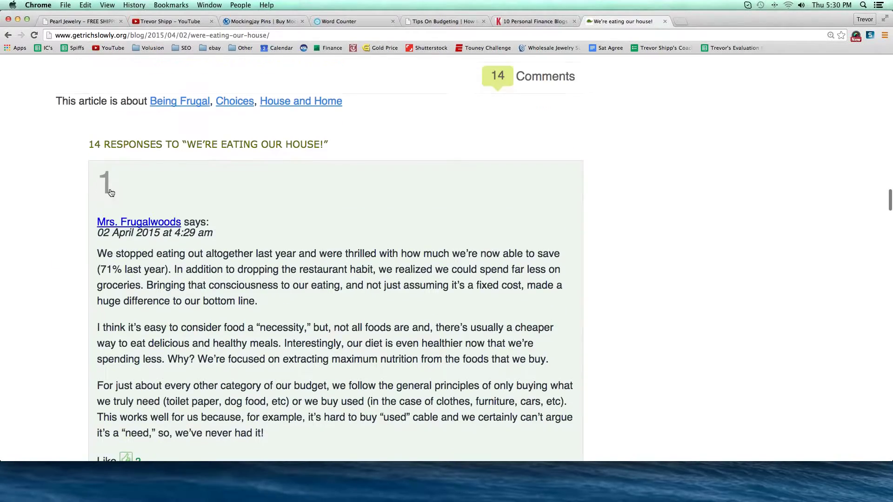
{"action": "scroll", "coordinate": [111, 190], "scroll_direction": "down", "scroll_amount": 2}
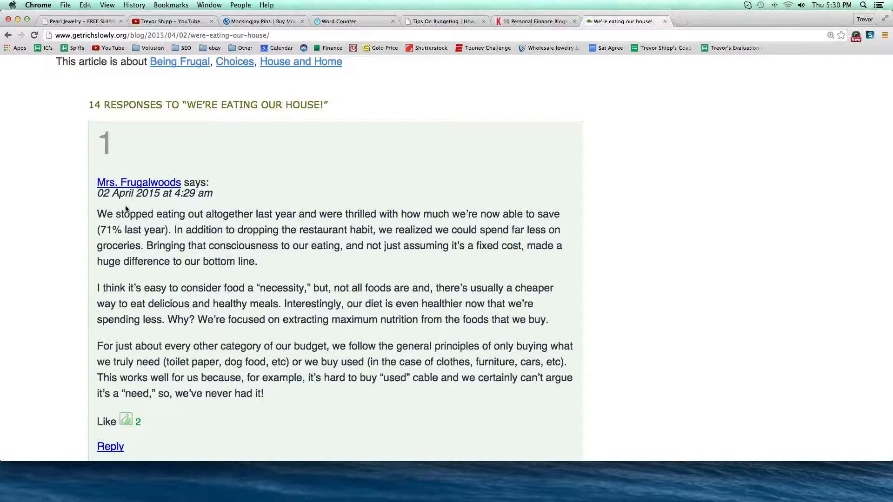
{"action": "scroll", "coordinate": [126, 210], "scroll_direction": "down", "scroll_amount": 14}
{"action": "scroll", "coordinate": [127, 213], "scroll_direction": "down", "scroll_amount": 16}
{"action": "scroll", "coordinate": [127, 213], "scroll_direction": "down", "scroll_amount": 20}
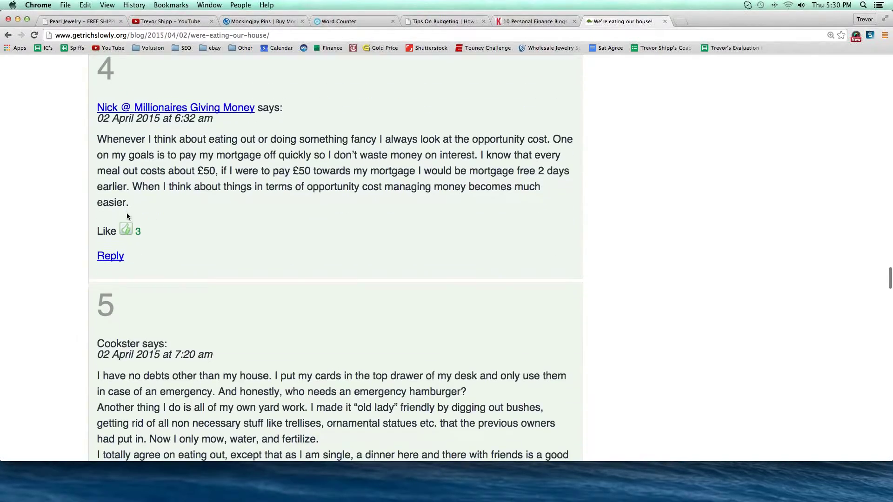
{"action": "scroll", "coordinate": [141, 149], "scroll_direction": "down", "scroll_amount": 5}
{"action": "scroll", "coordinate": [140, 147], "scroll_direction": "down", "scroll_amount": 8}
{"action": "scroll", "coordinate": [141, 149], "scroll_direction": "up", "scroll_amount": 2}
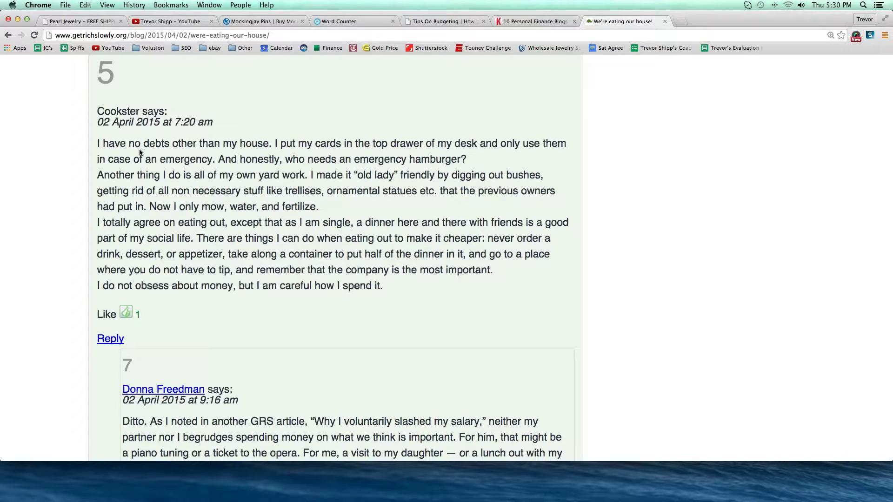
{"action": "scroll", "coordinate": [138, 149], "scroll_direction": "down", "scroll_amount": 13}
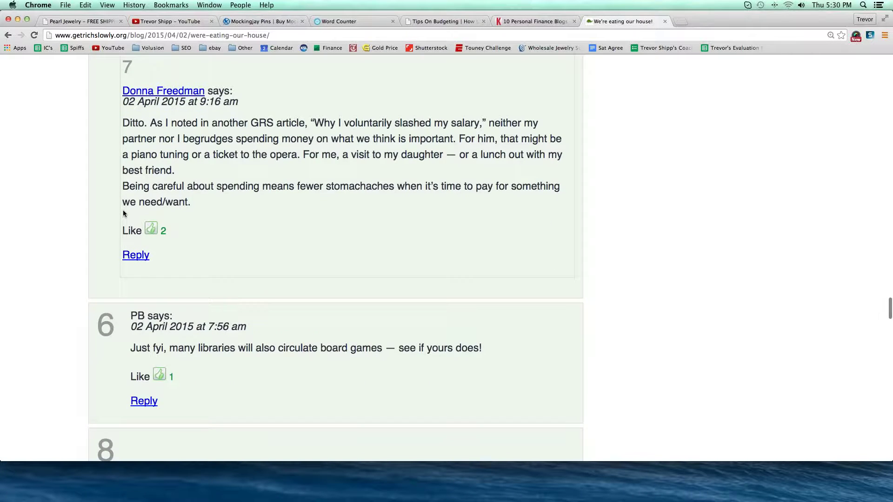
{"action": "scroll", "coordinate": [123, 213], "scroll_direction": "down", "scroll_amount": 16}
{"action": "scroll", "coordinate": [124, 214], "scroll_direction": "down", "scroll_amount": 10}
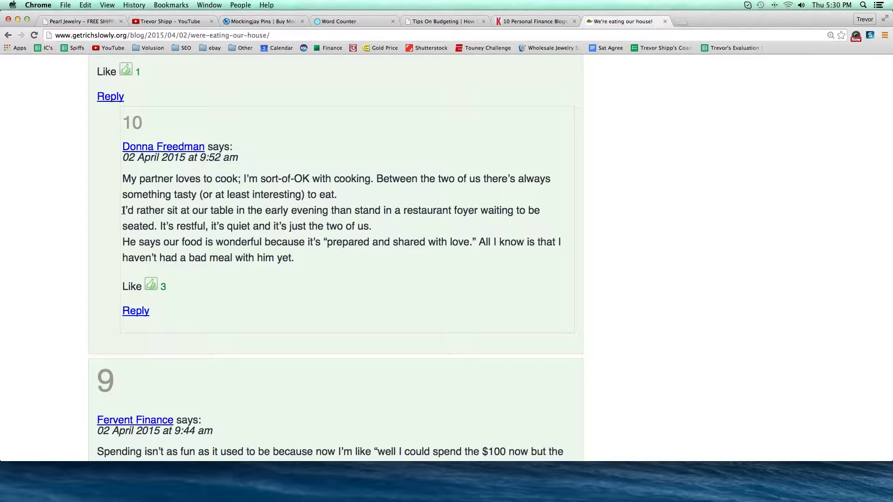
{"action": "scroll", "coordinate": [122, 210], "scroll_direction": "down", "scroll_amount": 20}
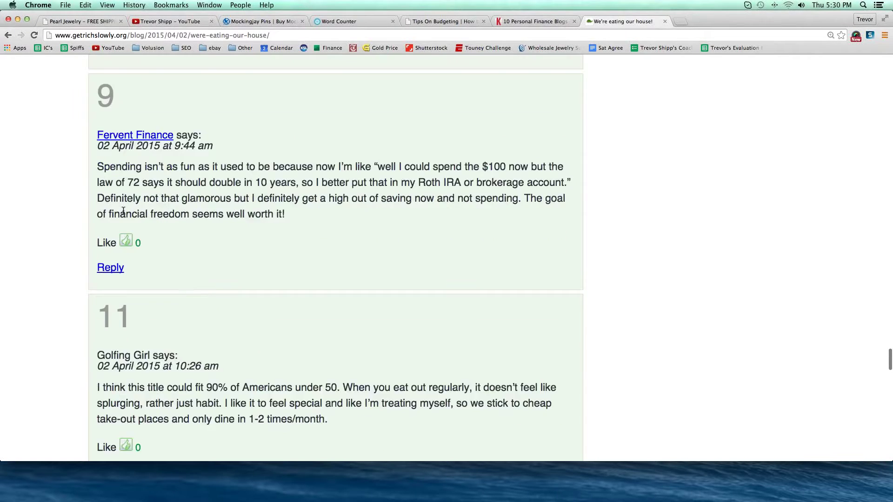
{"action": "scroll", "coordinate": [123, 210], "scroll_direction": "down", "scroll_amount": 20}
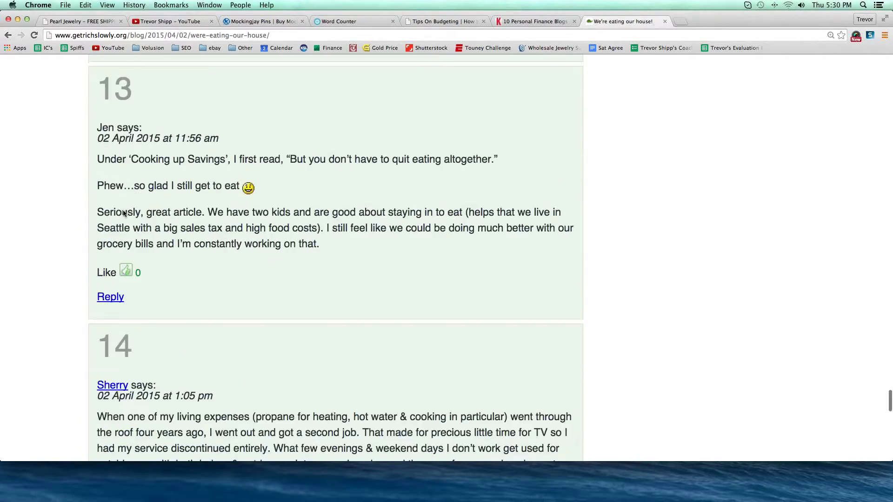
{"action": "scroll", "coordinate": [124, 214], "scroll_direction": "down", "scroll_amount": 4}
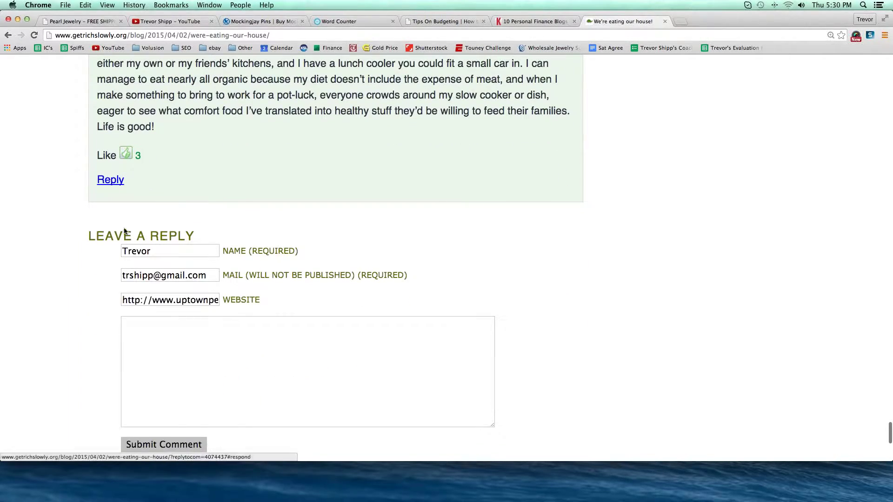
{"action": "scroll", "coordinate": [126, 234], "scroll_direction": "up", "scroll_amount": 20}
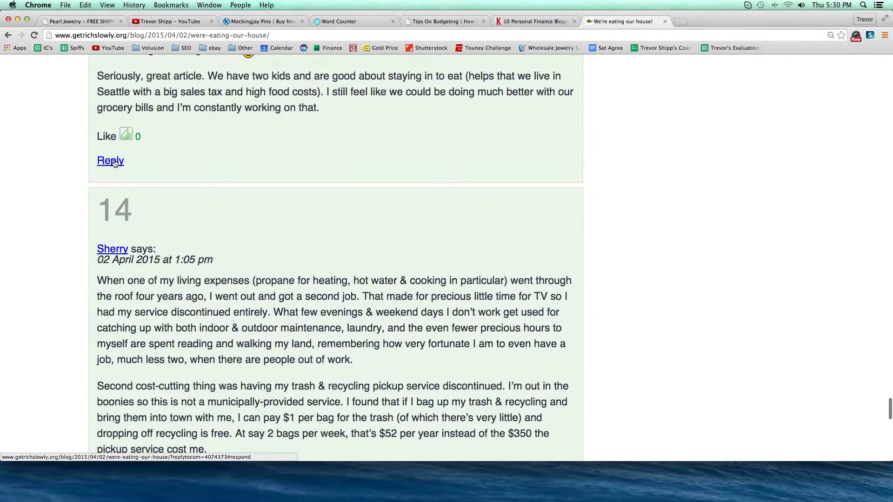
{"action": "scroll", "coordinate": [122, 214], "scroll_direction": "up", "scroll_amount": 15}
{"action": "scroll", "coordinate": [139, 216], "scroll_direction": "down", "scroll_amount": 6}
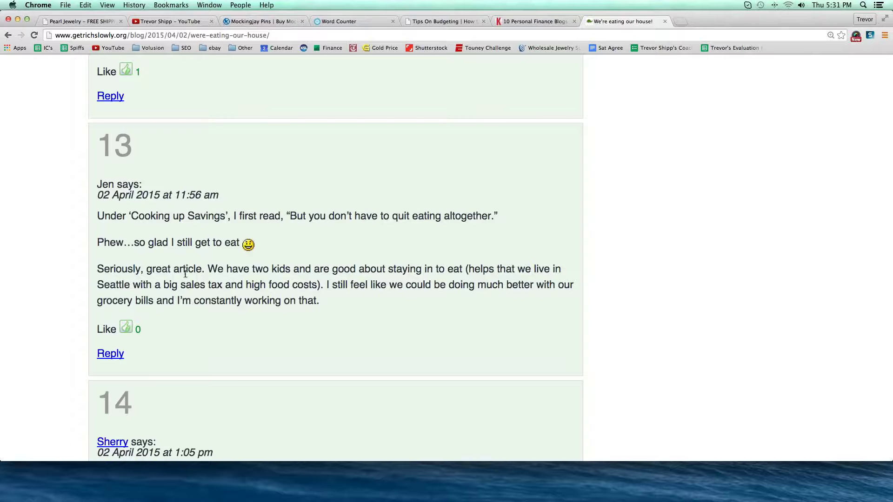
{"action": "scroll", "coordinate": [170, 294], "scroll_direction": "up", "scroll_amount": 8}
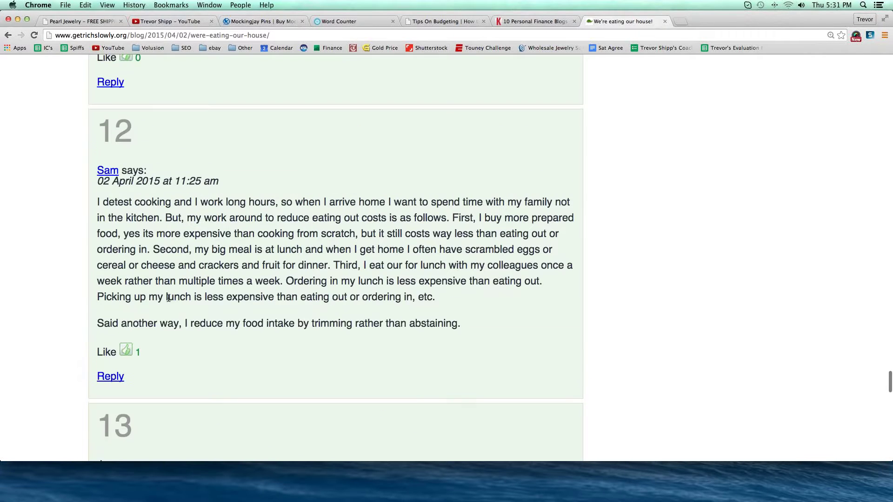
{"action": "scroll", "coordinate": [168, 304], "scroll_direction": "down", "scroll_amount": 4}
{"action": "scroll", "coordinate": [169, 303], "scroll_direction": "down", "scroll_amount": 3}
{"action": "scroll", "coordinate": [169, 301], "scroll_direction": "down", "scroll_amount": 10}
{"action": "scroll", "coordinate": [173, 297], "scroll_direction": "up", "scroll_amount": 8}
{"action": "left_click_drag", "start_coordinate": [97, 169], "coordinate": [146, 166]}
{"action": "left_click", "coordinate": [124, 167]}
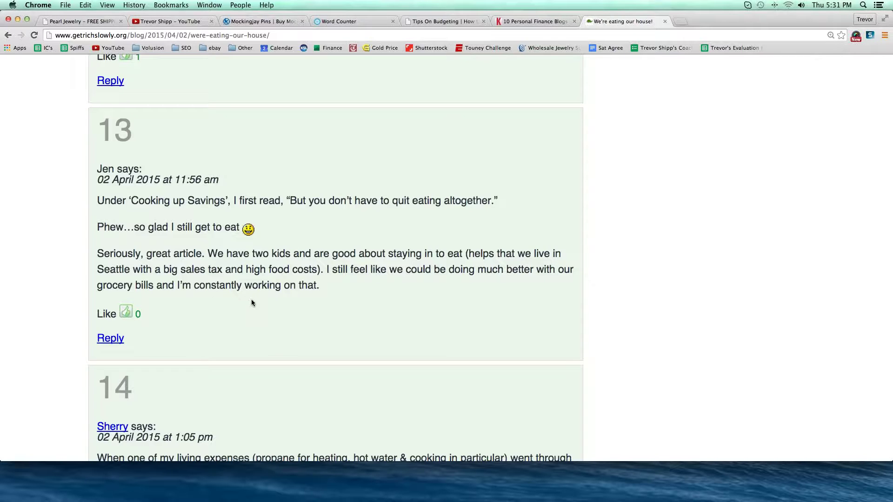
Start a reply to comment 13 and check the prefilled name and e-mail fields
{"action": "left_click", "coordinate": [109, 339]}
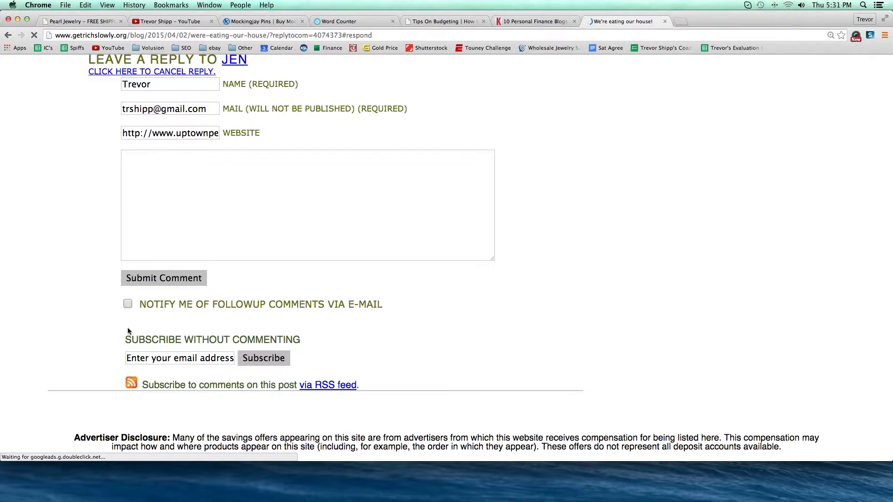
{"action": "left_click", "coordinate": [155, 157]}
{"action": "double_click", "coordinate": [160, 173]}
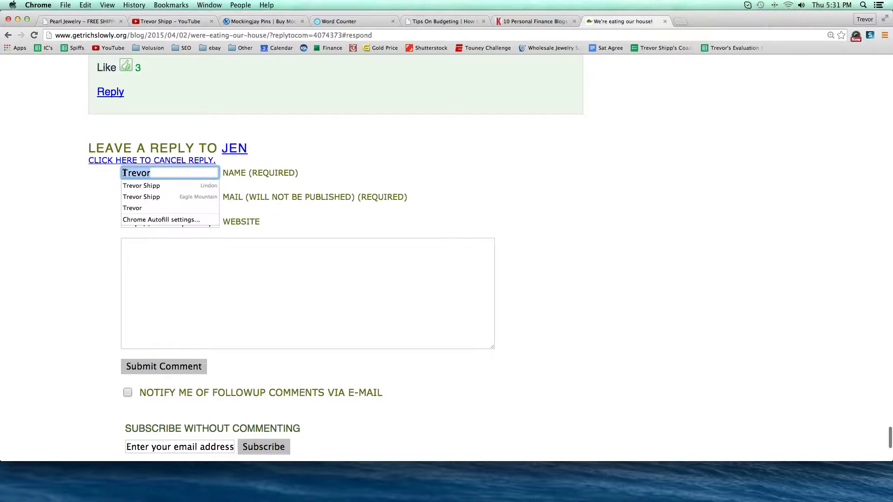
{"action": "left_click", "coordinate": [321, 171]}
{"action": "double_click", "coordinate": [175, 196]}
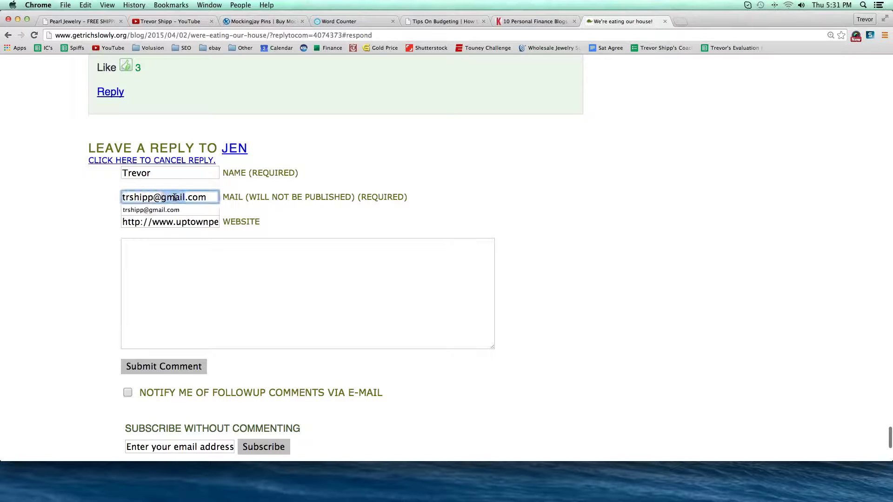
{"action": "double_click", "coordinate": [168, 223]}
{"action": "left_click_drag", "start_coordinate": [175, 223], "coordinate": [227, 224]}
{"action": "type", "text": "financialnut..com"}
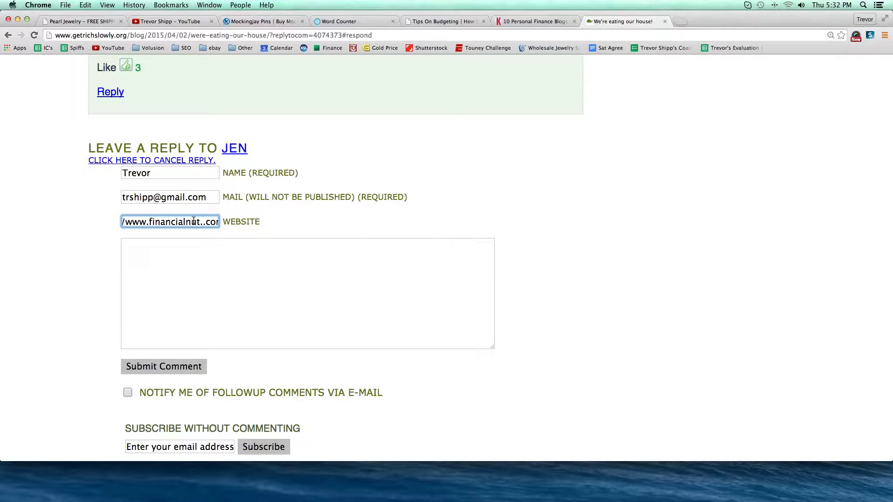
{"action": "left_click", "coordinate": [139, 221]}
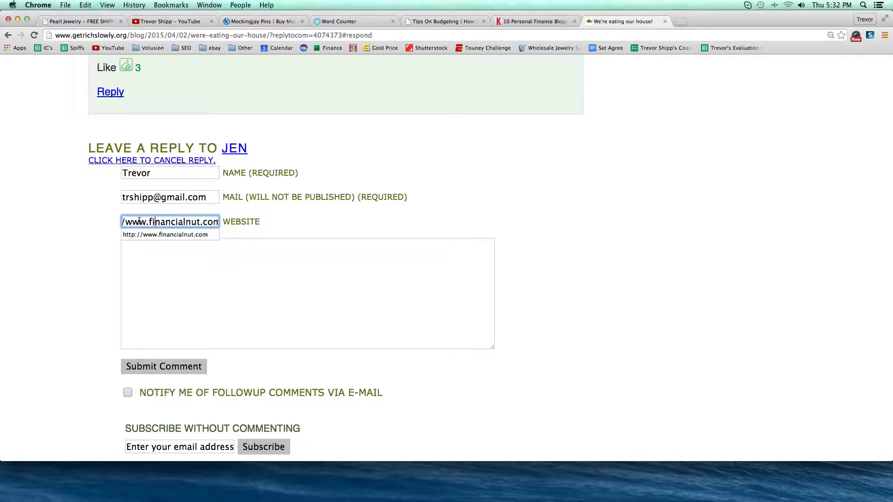
{"action": "double_click", "coordinate": [140, 221]}
{"action": "left_click", "coordinate": [199, 221]}
{"action": "key", "text": "Down"}
{"action": "double_click", "coordinate": [148, 221]}
{"action": "left_click", "coordinate": [123, 221]}
{"action": "left_click_drag", "start_coordinate": [123, 221], "coordinate": [242, 226]}
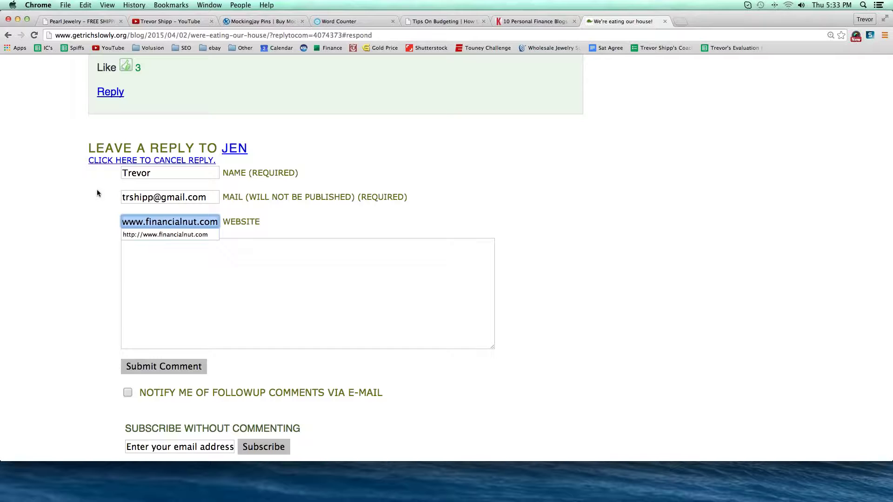
{"action": "scroll", "coordinate": [202, 284], "scroll_direction": "up", "scroll_amount": 1}
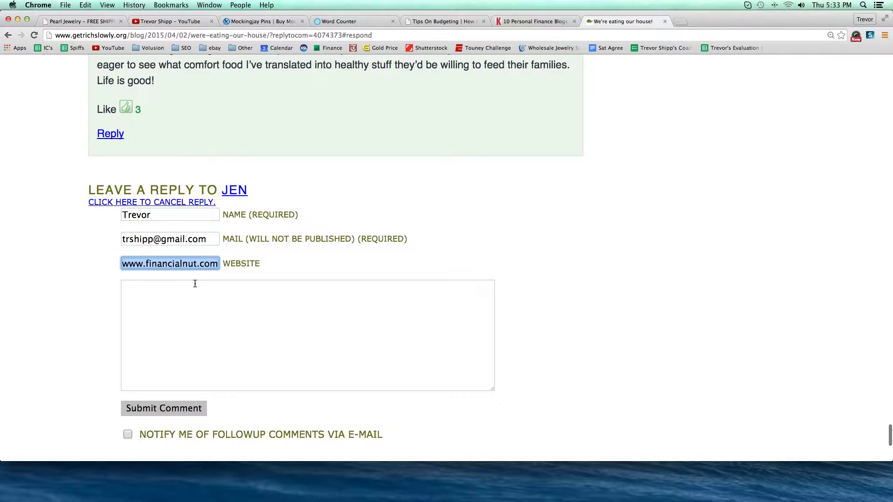
{"action": "left_click", "coordinate": [124, 263]}
{"action": "triple_click", "coordinate": [139, 264]}
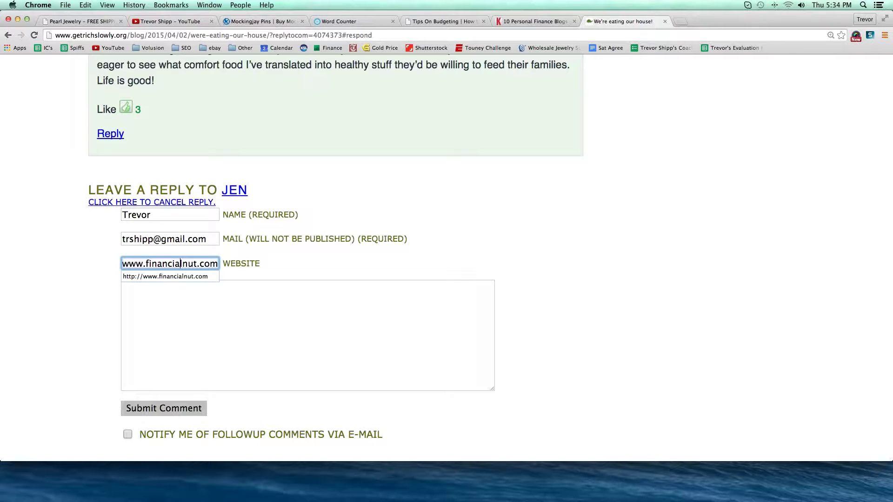
{"action": "left_click", "coordinate": [144, 307]}
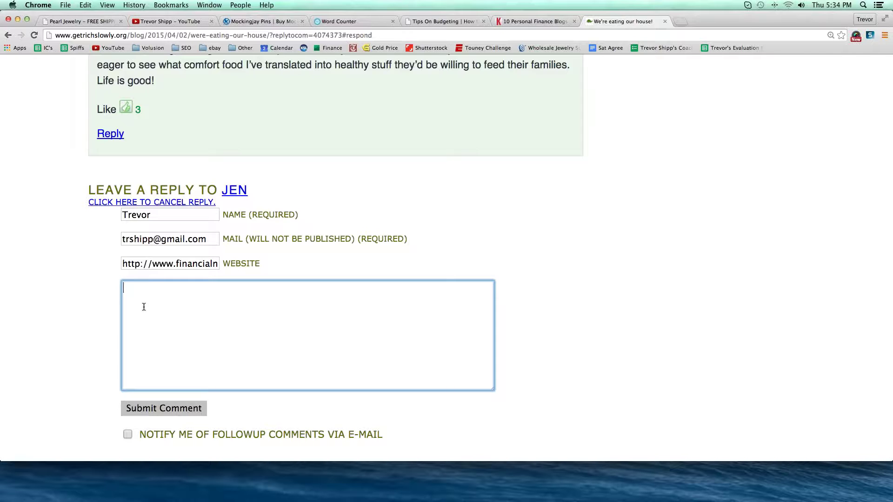
{"action": "left_click_drag", "start_coordinate": [124, 264], "coordinate": [219, 261]}
{"action": "left_click", "coordinate": [217, 320]}
{"action": "type", "text": "Hey - by the way, I found th"}
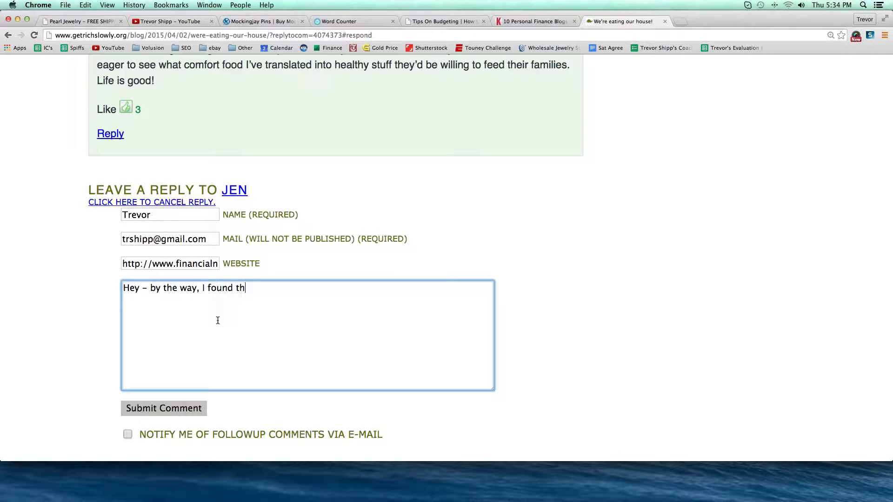
{"action": "type", "text": "is really intersting artic"}
{"action": "key", "text": "BackSpace"}
{"action": "key", "text": "BackSpace"}
{"action": "key", "text": "BackSpace"}
{"action": "key", "text": "BackSpace"}
{"action": "key", "text": "BackSpace"}
{"action": "key", "text": "BackSpace"}
{"action": "key", "text": "BackSpace"}
{"action": "key", "text": "BackSpace"}
{"action": "key", "text": "BackSpace"}
{"action": "key", "text": "BackSpace"}
{"action": "key", "text": "BackSpace"}
{"action": "type", "text": "esting article "}
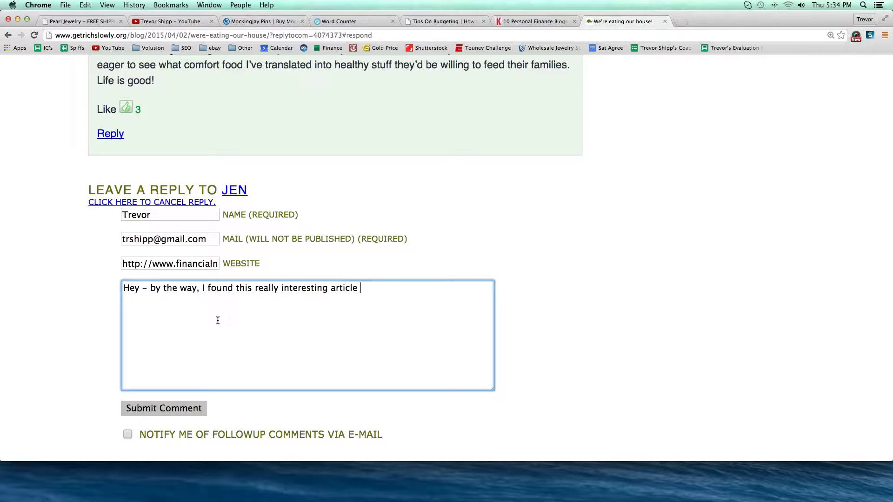
{"action": "type", "text": "about eating out on USA Today"}
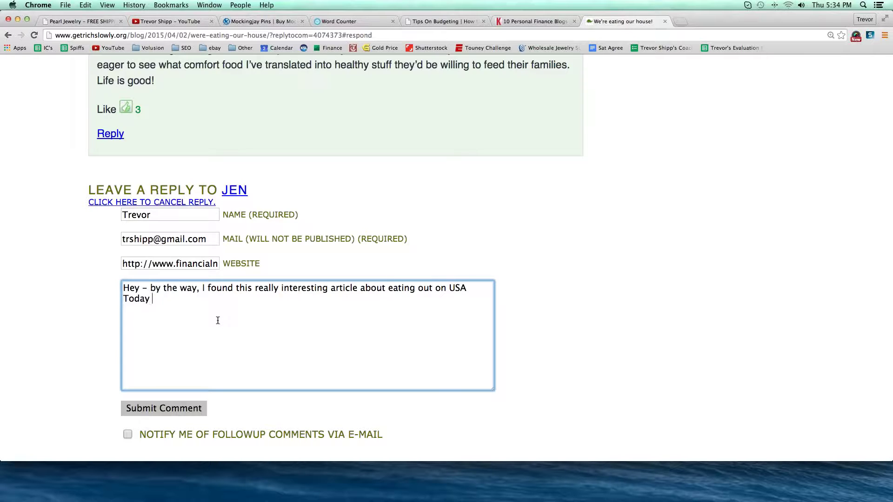
{"action": "type", "text": ":"}
{"action": "key", "text": "BackSpace"}
{"action": "key", "text": "BackSpace"}
{"action": "key", "text": "BackSpace"}
{"action": "key", "text": "BackSpace"}
{"action": "key", "text": "BackSpace"}
{"action": "key", "text": "BackSpace"}
{"action": "key", "text": "BackSpace"}
{"action": "key", "text": "BackSpace"}
{"action": "key", "text": "BackSpace"}
{"action": "key", "text": "BackSpace"}
{"action": "key", "text": "BackSpace"}
{"action": "type", "text": "my website: fdf"}
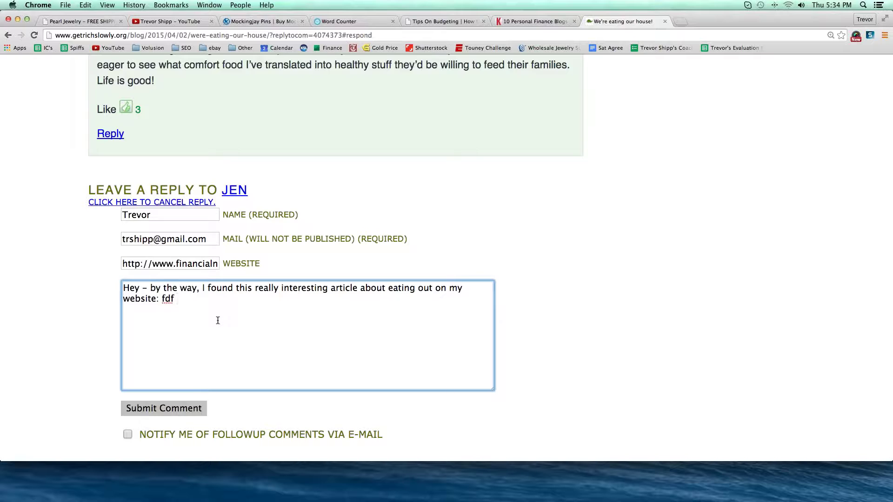
{"action": "left_click", "coordinate": [133, 263]}
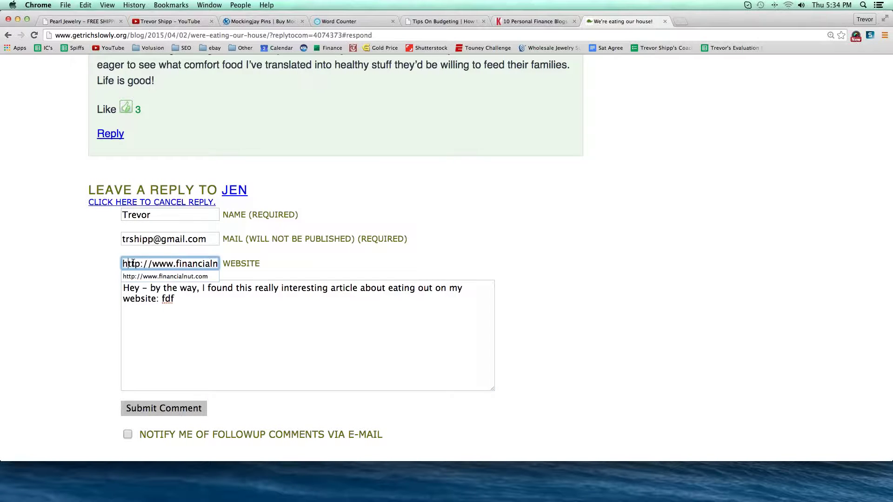
{"action": "left_click_drag", "start_coordinate": [132, 263], "coordinate": [218, 263]}
{"action": "left_click", "coordinate": [189, 302]}
{"action": "key", "text": "super+a"}
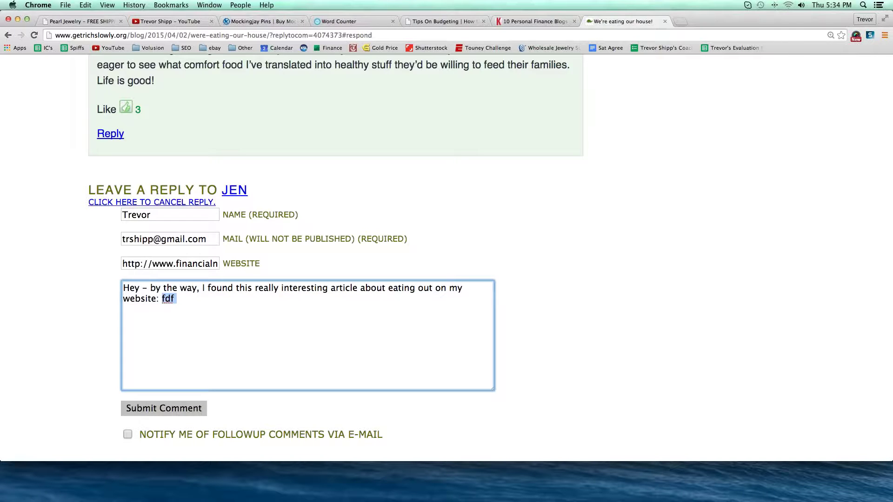
{"action": "left_click", "coordinate": [179, 309]}
{"action": "key", "text": "super+a"}
{"action": "key", "text": "BackSpace"}
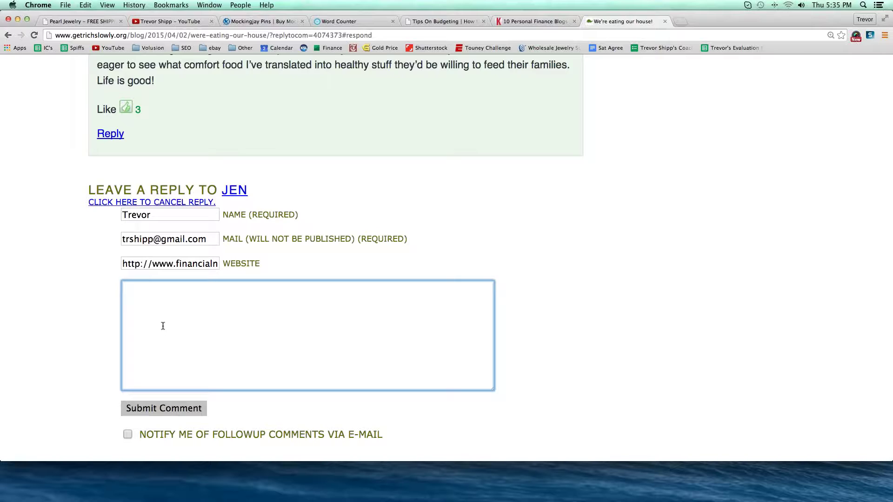
Return to the reply form under the commenter's post and place the caret in the comment box
{"action": "scroll", "coordinate": [167, 322], "scroll_direction": "up", "scroll_amount": 4}
{"action": "scroll", "coordinate": [171, 325], "scroll_direction": "up", "scroll_amount": 12}
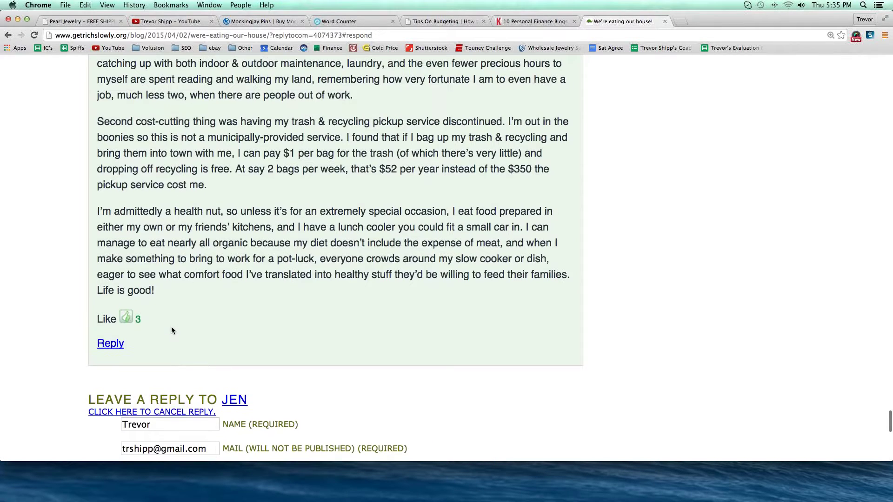
{"action": "scroll", "coordinate": [171, 328], "scroll_direction": "up", "scroll_amount": 2}
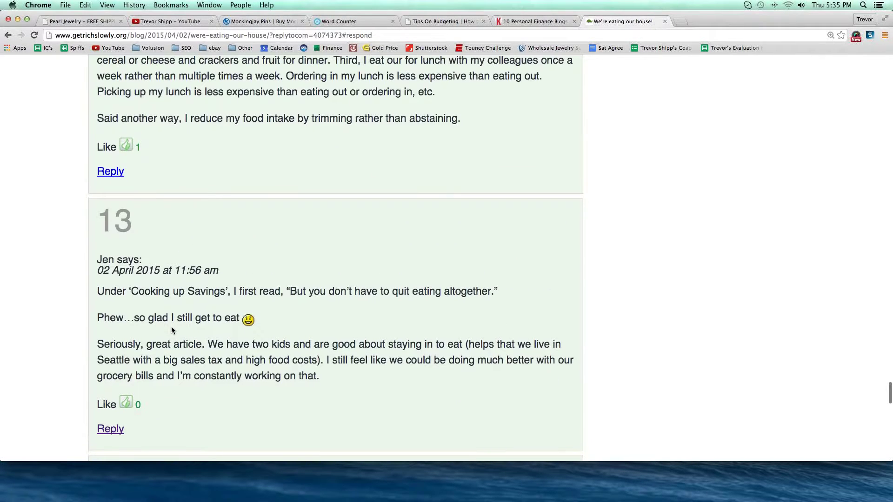
{"action": "left_click_drag", "start_coordinate": [98, 260], "coordinate": [134, 261]}
{"action": "scroll", "coordinate": [192, 299], "scroll_direction": "down", "scroll_amount": 3}
{"action": "scroll", "coordinate": [191, 303], "scroll_direction": "down", "scroll_amount": 10}
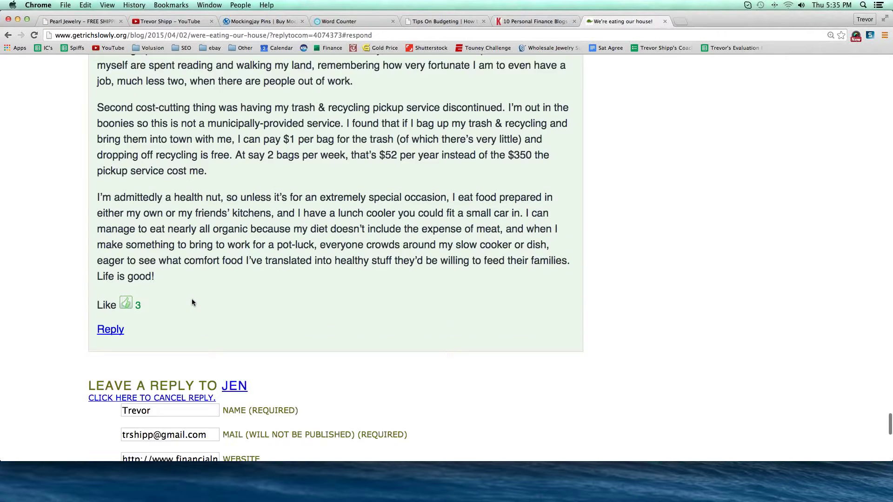
{"action": "left_click", "coordinate": [197, 242]}
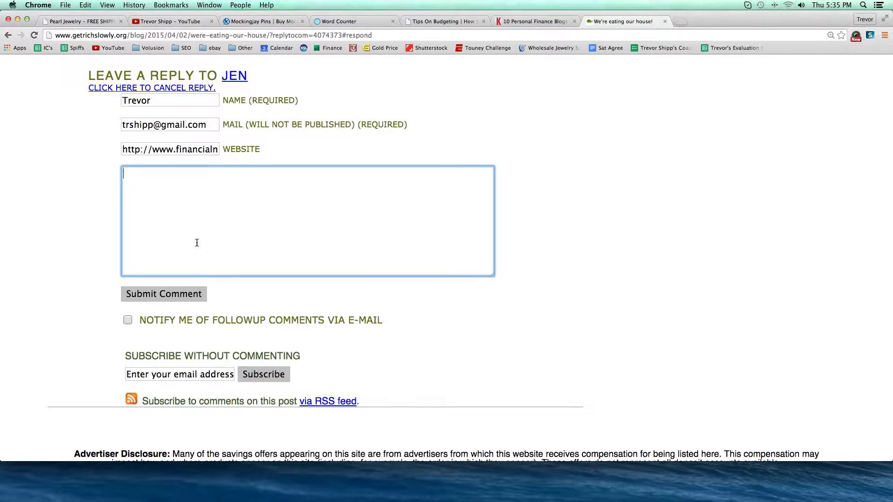
Type a reply about Utah versus Seattle living costs and grossly over-priced kids meals
{"action": "type", "text": "@Jen"}
{"action": "type", "text": "I compo"}
{"action": "key", "text": "BackSpace"}
{"action": "type", "text": "letely know what you mea"}
{"action": "key", "text": "BackSpace"}
{"action": "key", "text": "BackSpace"}
{"action": "key", "text": "BackSpace"}
{"action": "key", "text": "BackSpace"}
{"action": "key", "text": "BackSpace"}
{"action": "key", "text": "BackSpace"}
{"action": "type", "text": "you mean. We live"}
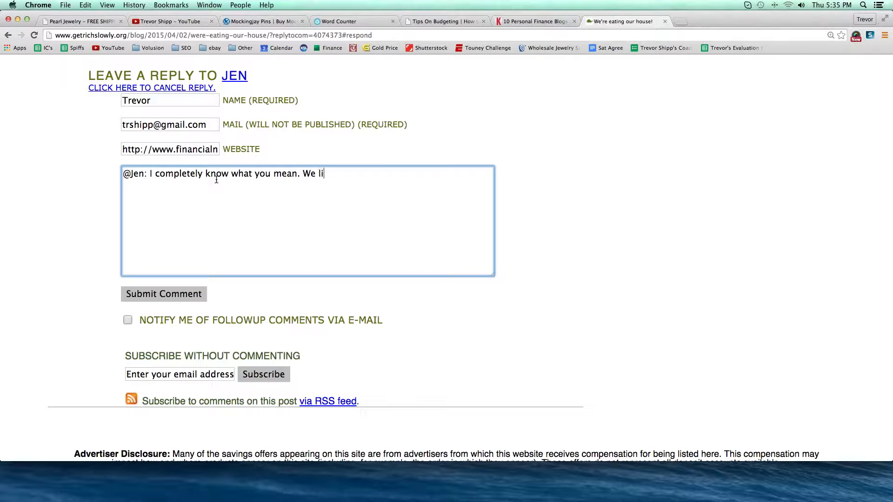
{"action": "key", "text": "BackSpace"}
{"action": "key", "text": "BackSpace"}
{"action": "key", "text": "BackSpace"}
{"action": "key", "text": "BackSpace"}
{"action": "key", "text": "BackSpace"}
{"action": "key", "text": "BackSpace"}
{"action": "key", "text": "BackSpace"}
{"action": "type", "text": "My family and I live out in Utah, so the cost ofl i"}
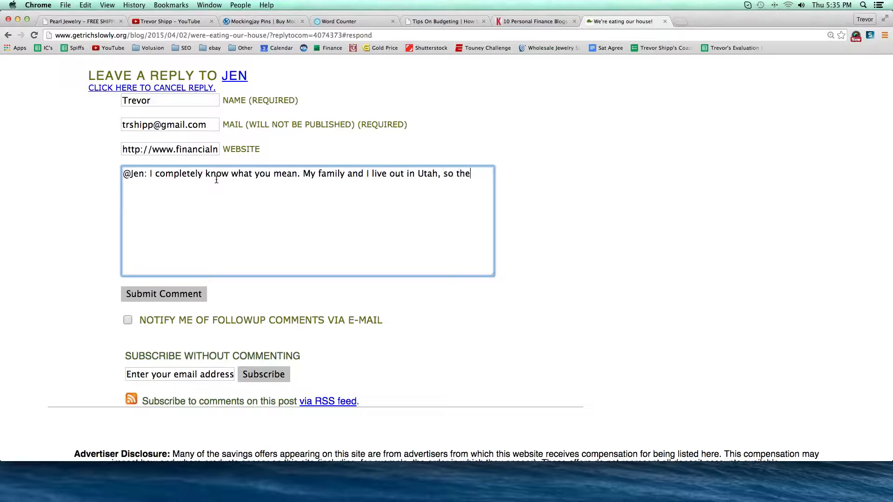
{"action": "key", "text": "BackSpace"}
{"action": "key", "text": "BackSpace"}
{"action": "key", "text": "BackSpace"}
{"action": "type", "text": "living isn't nearly"}
{"action": "type", "text": " as bad as "}
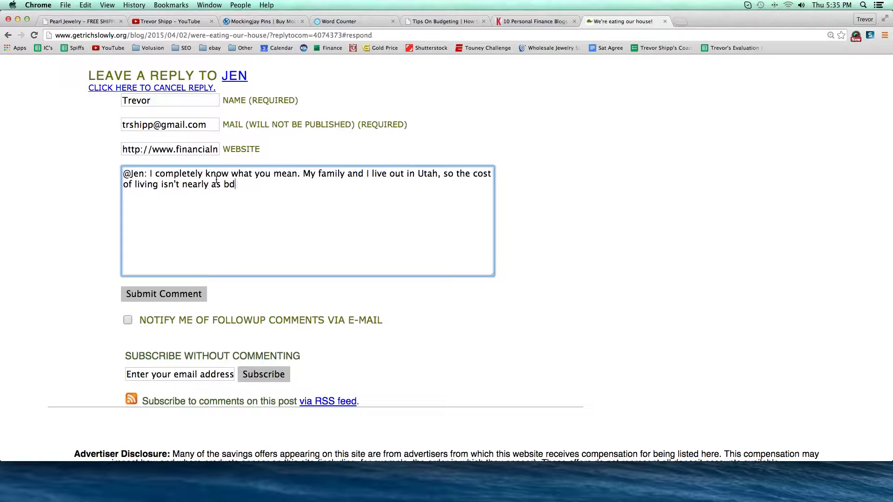
{"action": "type", "text": "it is in Seattle. Howev"}
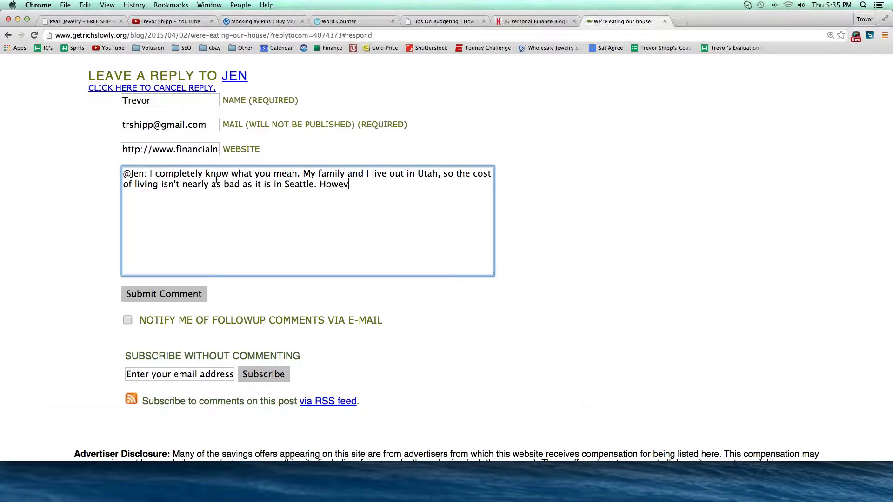
{"action": "type", "text": "er, we have 2 kids as well, and "}
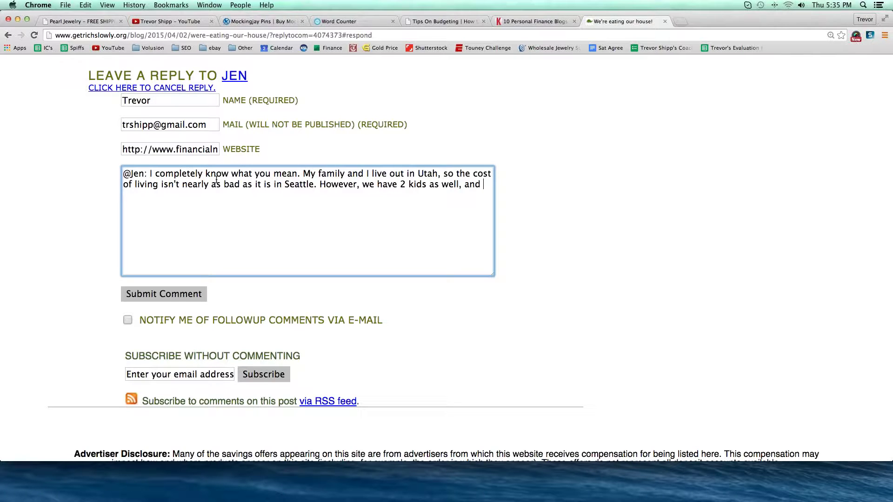
{"action": "type", "text": "we constanlty fa"}
{"action": "key", "text": "BackSpace"}
{"action": "key", "text": "BackSpace"}
{"action": "key", "text": "BackSpace"}
{"action": "key", "text": "BackSpace"}
{"action": "key", "text": "BackSpace"}
{"action": "key", "text": "BackSpace"}
{"action": "type", "text": "ly fall into that trap of"}
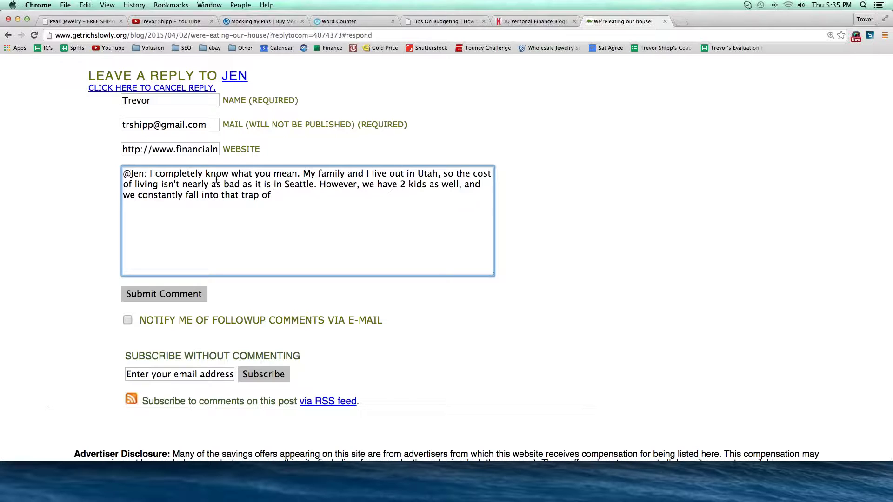
{"action": "type", "text": " buying \"kids meals\" taht a"}
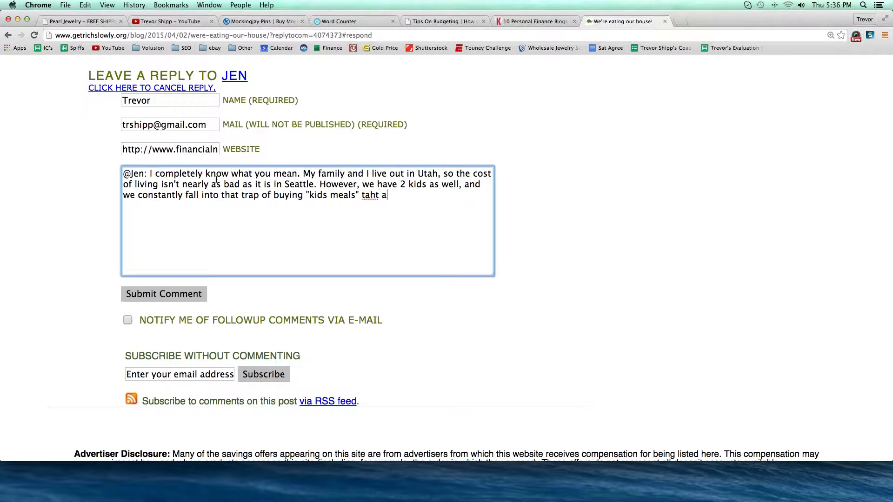
{"action": "key", "text": "BackSpace"}
{"action": "key", "text": "BackSpace"}
{"action": "key", "text": "BackSpace"}
{"action": "key", "text": "BackSpace"}
{"action": "key", "text": "BackSpace"}
{"action": "key", "text": "BackSpace"}
{"action": "type", "text": "that are grossly over-priced. I h"}
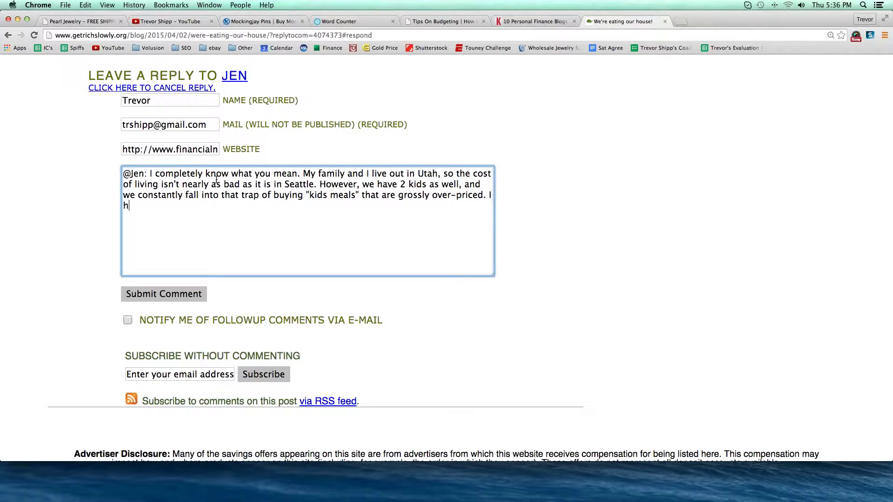
{"action": "type", "text": "ate that!"}
{"action": "scroll", "coordinate": [205, 155], "scroll_direction": "up", "scroll_amount": 3}
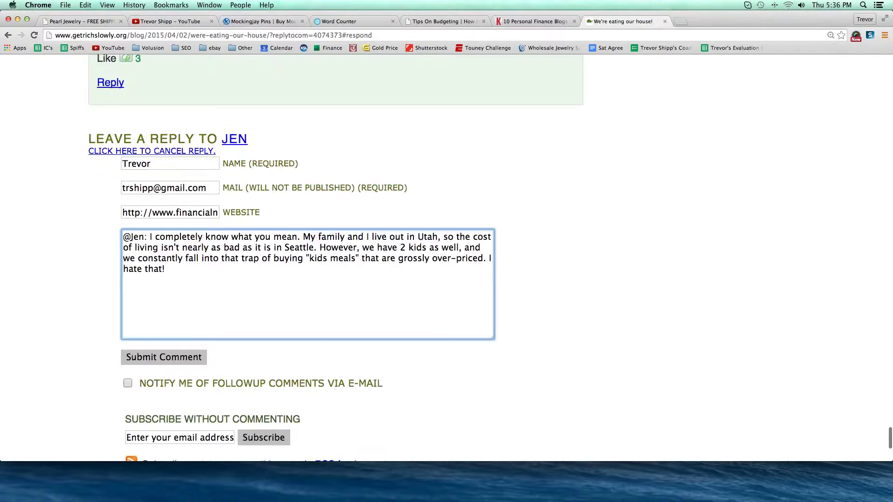
{"action": "scroll", "coordinate": [177, 242], "scroll_direction": "down", "scroll_amount": 2}
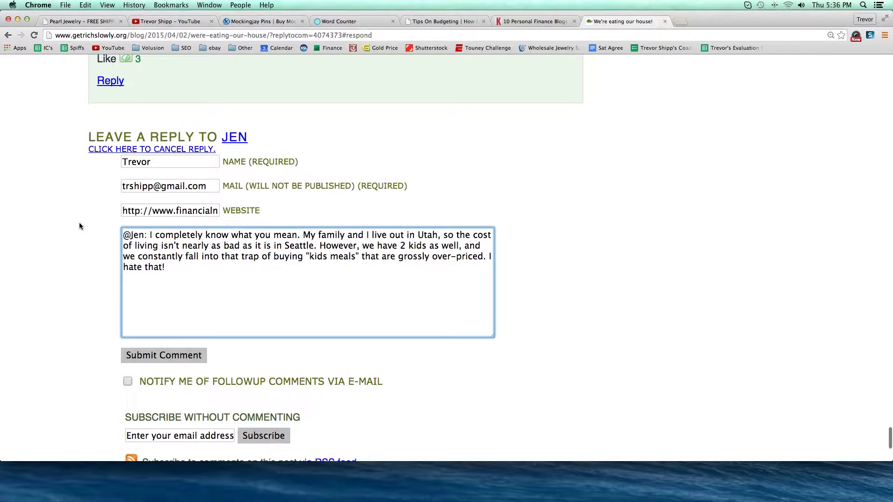
{"action": "scroll", "coordinate": [79, 223], "scroll_direction": "down", "scroll_amount": 3}
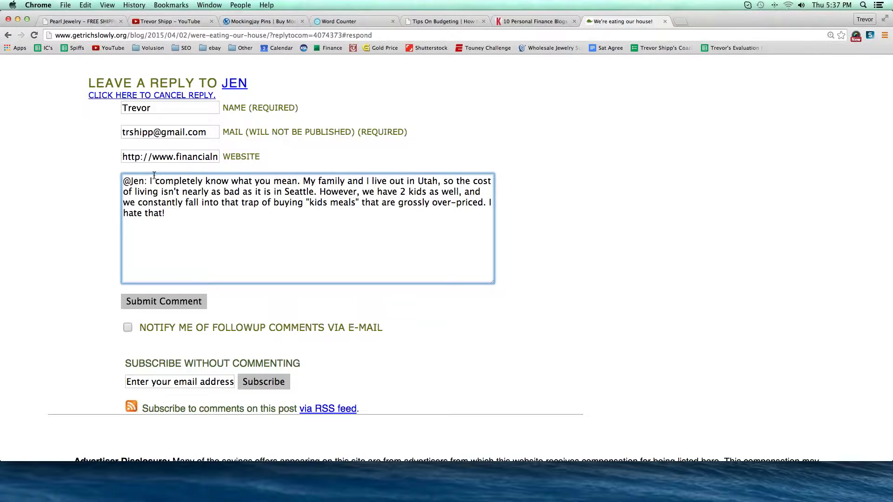
{"action": "left_click_drag", "start_coordinate": [121, 152], "coordinate": [226, 158]}
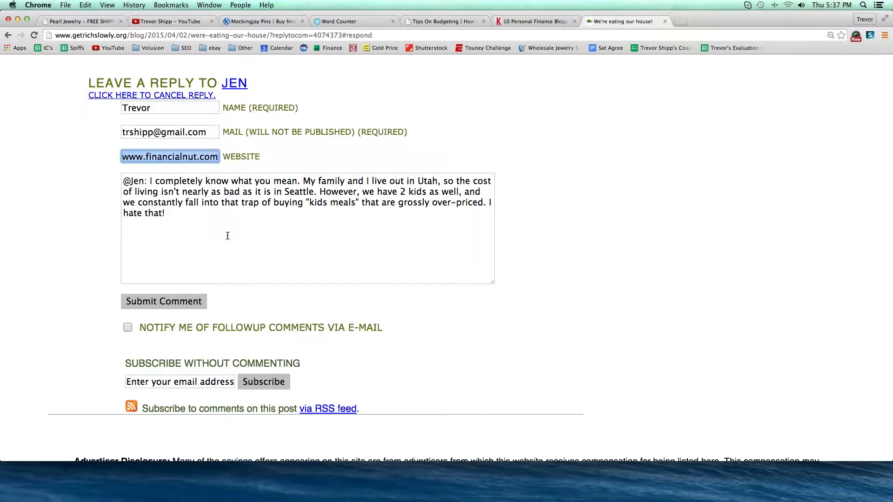
{"action": "left_click", "coordinate": [227, 236]}
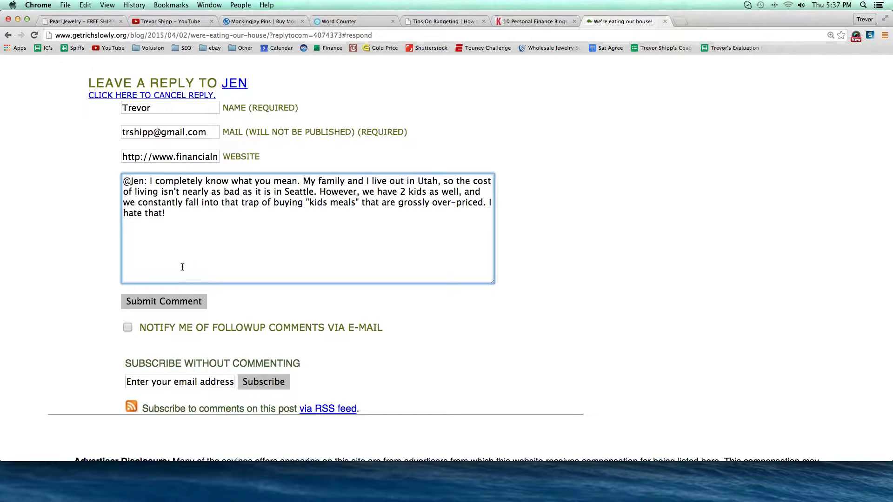
Submit the reply to Jen's comment and dismiss the 'Thank you for your comment' popup
{"action": "left_click", "coordinate": [170, 302]}
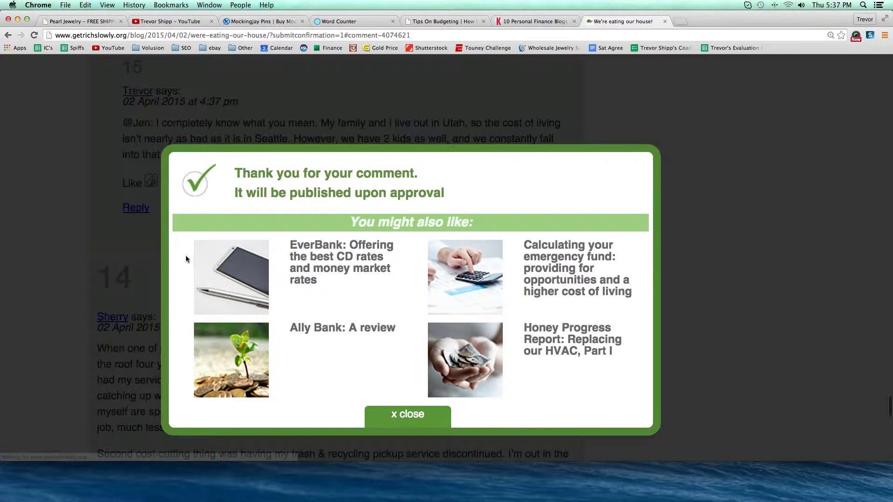
{"action": "left_click", "coordinate": [408, 415]}
{"action": "scroll", "coordinate": [248, 312], "scroll_direction": "up", "scroll_amount": 5}
{"action": "scroll", "coordinate": [250, 308], "scroll_direction": "down", "scroll_amount": 2}
{"action": "scroll", "coordinate": [250, 308], "scroll_direction": "up", "scroll_amount": 2}
{"action": "scroll", "coordinate": [248, 313], "scroll_direction": "down", "scroll_amount": 2}
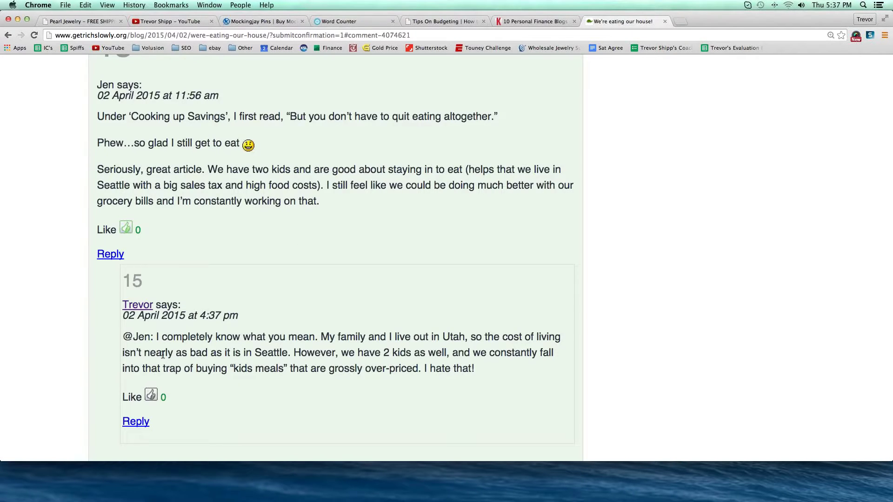
Check that the reply appears as comment 15, then go back to the previous page
{"action": "scroll", "coordinate": [163, 352], "scroll_direction": "up", "scroll_amount": 3}
{"action": "scroll", "coordinate": [166, 343], "scroll_direction": "down", "scroll_amount": 5}
{"action": "scroll", "coordinate": [167, 342], "scroll_direction": "down", "scroll_amount": 1}
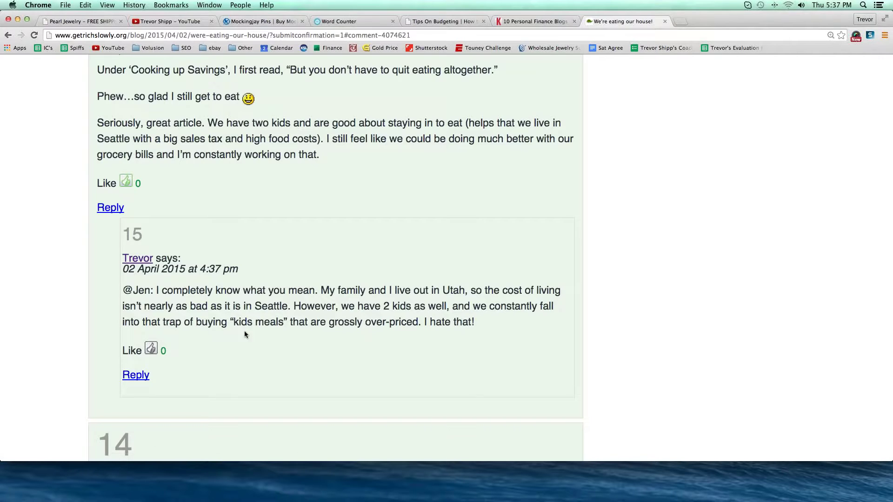
{"action": "scroll", "coordinate": [265, 399], "scroll_direction": "up", "scroll_amount": 3}
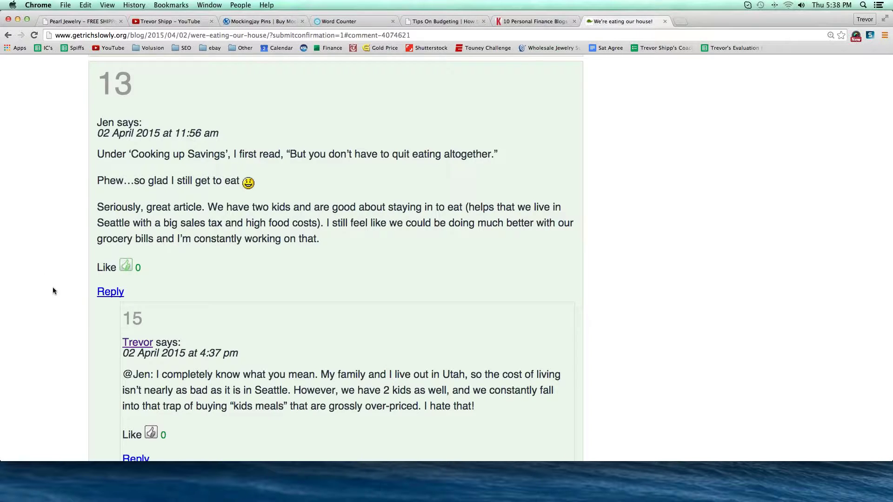
{"action": "scroll", "coordinate": [116, 301], "scroll_direction": "up", "scroll_amount": 15}
{"action": "key", "text": "super+bracketleft"}
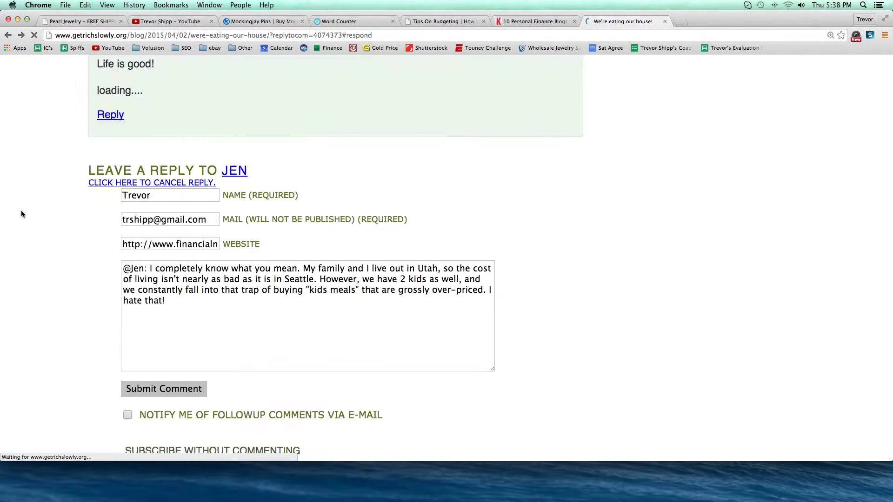
Go to the Get Rich Slowly home page and scroll down to 'How to save money on dental bills'
{"action": "scroll", "coordinate": [51, 227], "scroll_direction": "up", "scroll_amount": 20}
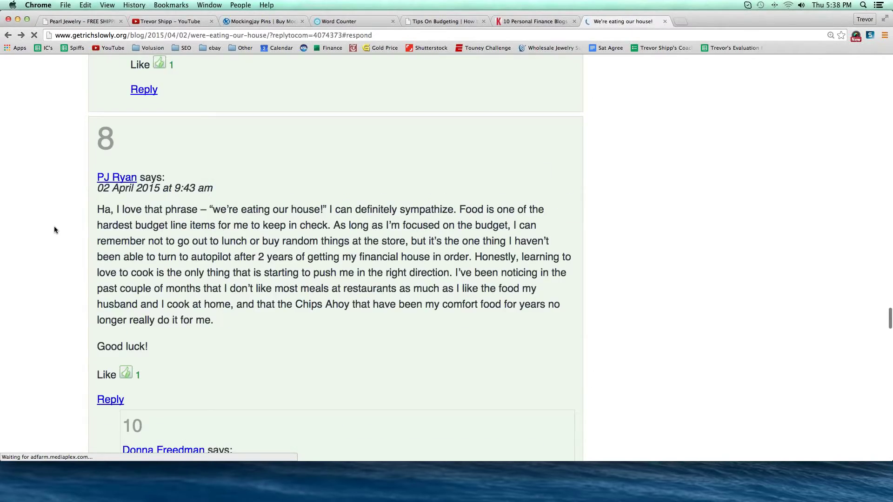
{"action": "scroll", "coordinate": [116, 172], "scroll_direction": "up", "scroll_amount": 15}
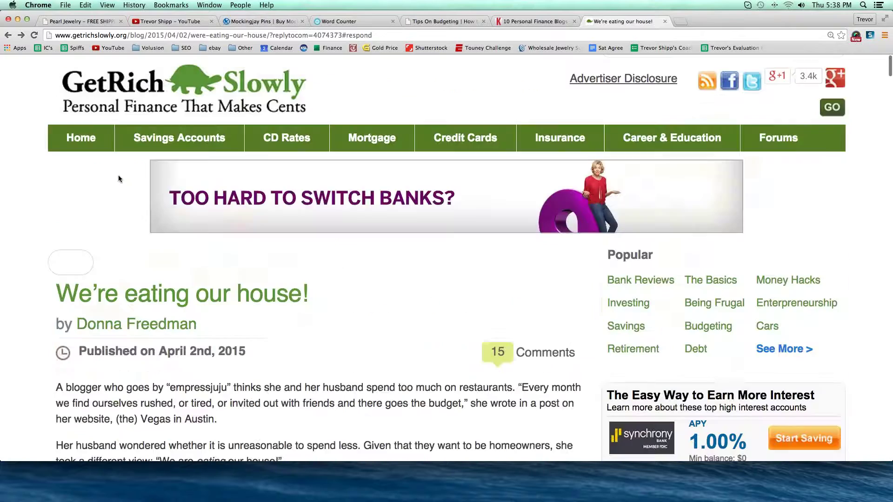
{"action": "left_click", "coordinate": [93, 144]}
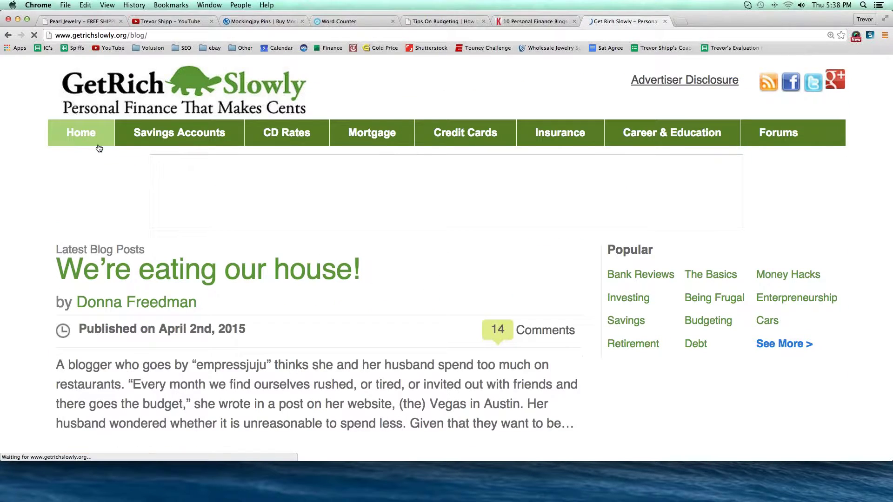
{"action": "scroll", "coordinate": [88, 162], "scroll_direction": "down", "scroll_amount": 3}
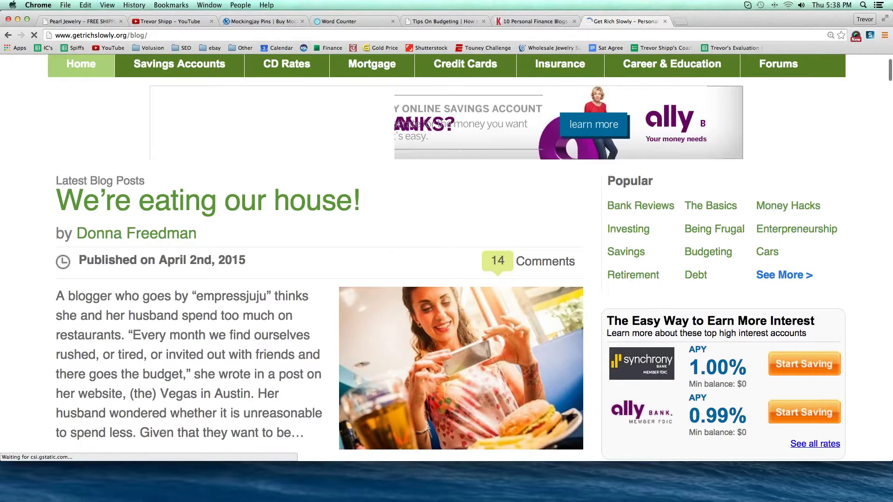
{"action": "scroll", "coordinate": [26, 193], "scroll_direction": "down", "scroll_amount": 10}
{"action": "scroll", "coordinate": [26, 193], "scroll_direction": "down", "scroll_amount": 20}
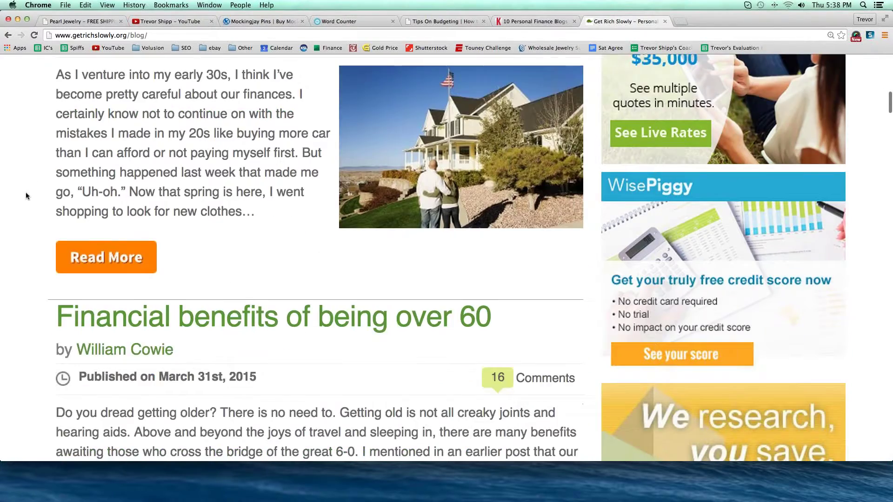
{"action": "scroll", "coordinate": [26, 196], "scroll_direction": "down", "scroll_amount": 15}
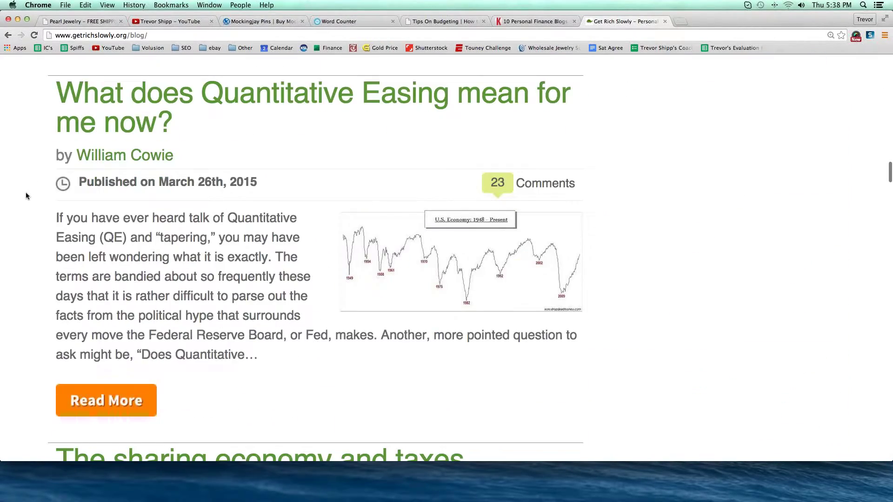
{"action": "scroll", "coordinate": [26, 196], "scroll_direction": "down", "scroll_amount": 8}
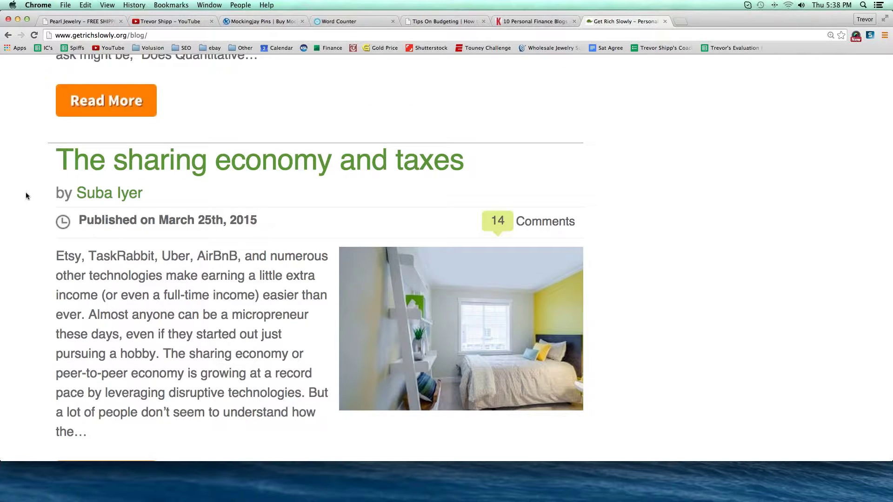
{"action": "scroll", "coordinate": [26, 195], "scroll_direction": "down", "scroll_amount": 9}
{"action": "scroll", "coordinate": [26, 196], "scroll_direction": "down", "scroll_amount": 10}
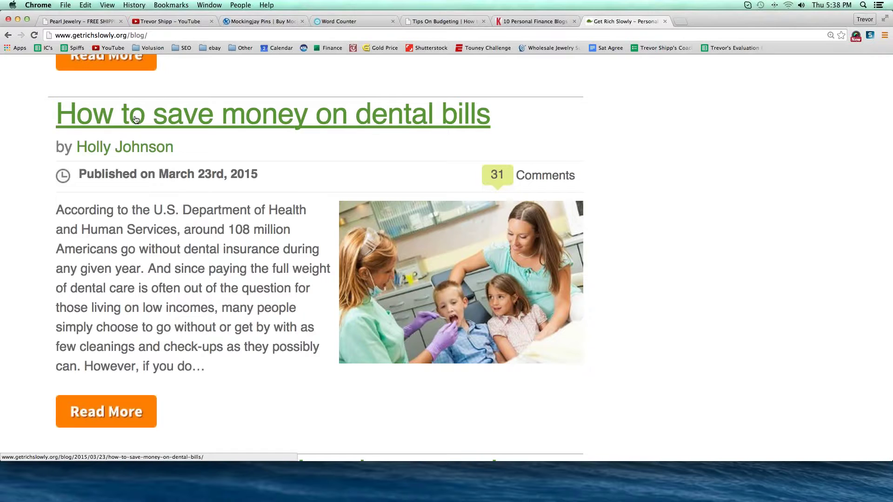
Open the 'How to save money on dental bills' article and scroll through its comments
{"action": "left_click", "coordinate": [156, 118]}
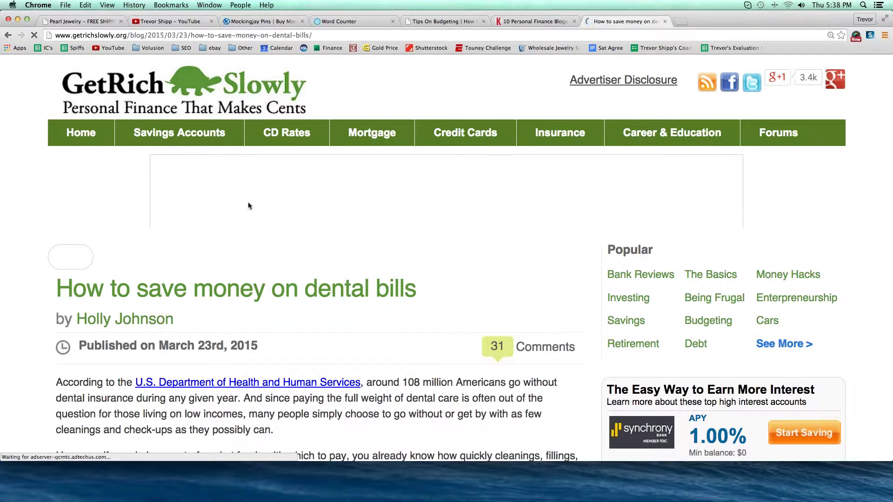
{"action": "scroll", "coordinate": [185, 190], "scroll_direction": "down", "scroll_amount": 10}
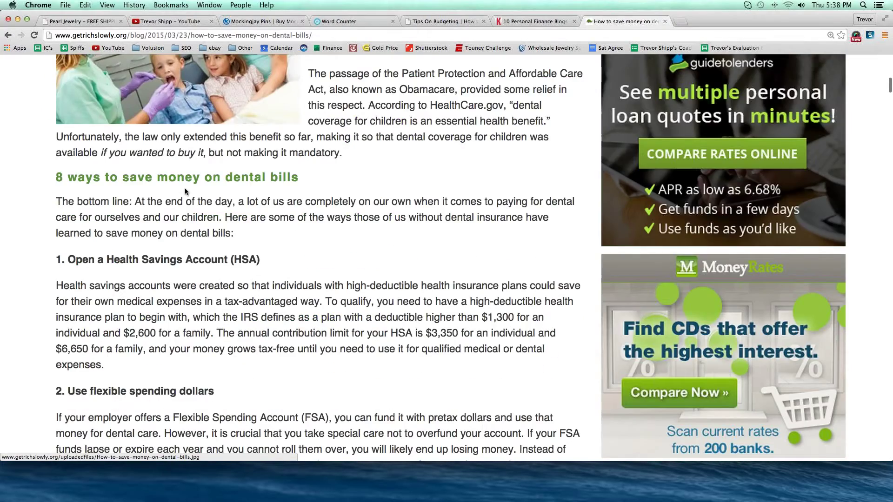
{"action": "scroll", "coordinate": [185, 188], "scroll_direction": "down", "scroll_amount": 20}
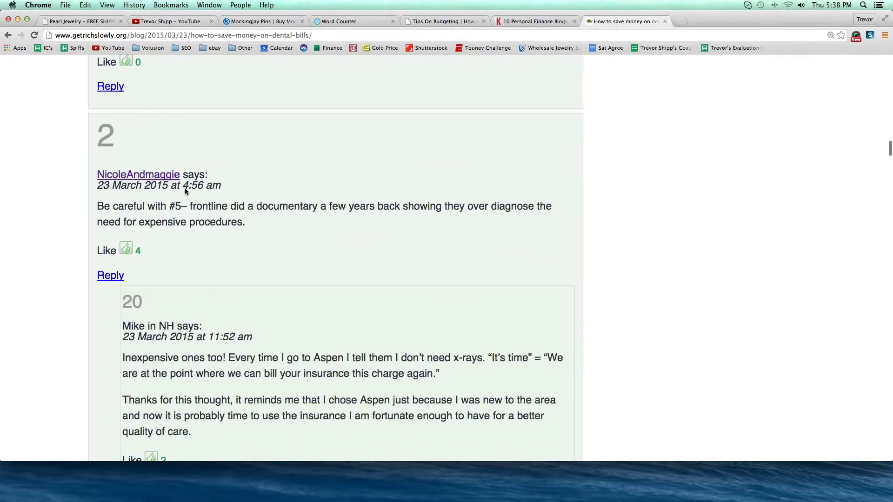
{"action": "scroll", "coordinate": [185, 188], "scroll_direction": "up", "scroll_amount": 6}
{"action": "scroll", "coordinate": [185, 188], "scroll_direction": "down", "scroll_amount": 7}
{"action": "scroll", "coordinate": [185, 188], "scroll_direction": "down", "scroll_amount": 20}
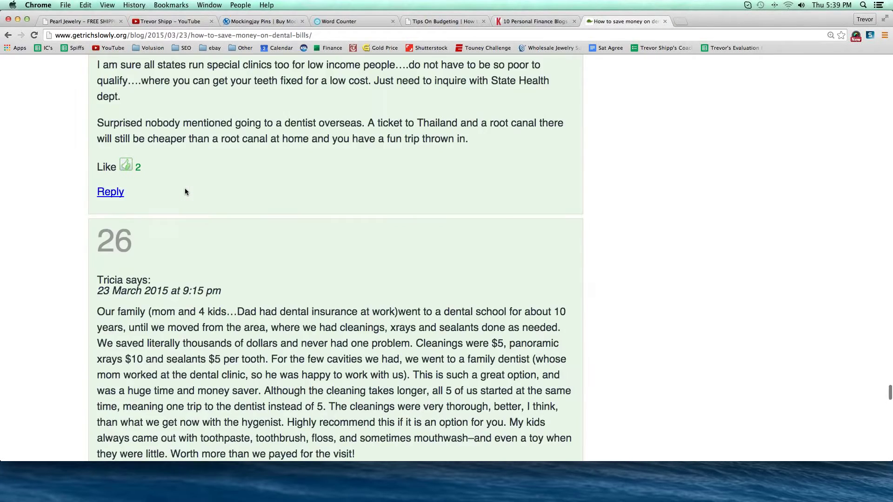
{"action": "scroll", "coordinate": [185, 188], "scroll_direction": "down", "scroll_amount": 20}
{"action": "scroll", "coordinate": [185, 188], "scroll_direction": "up", "scroll_amount": 8}
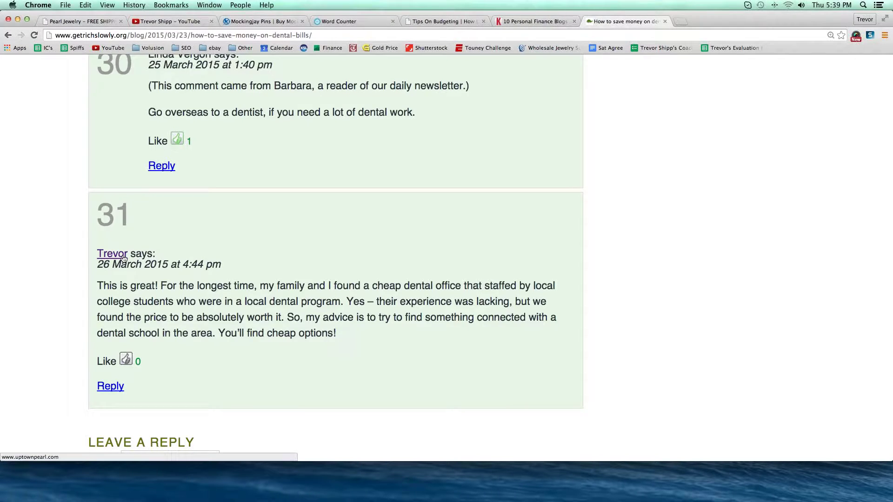
{"action": "scroll", "coordinate": [103, 255], "scroll_direction": "down", "scroll_amount": 2}
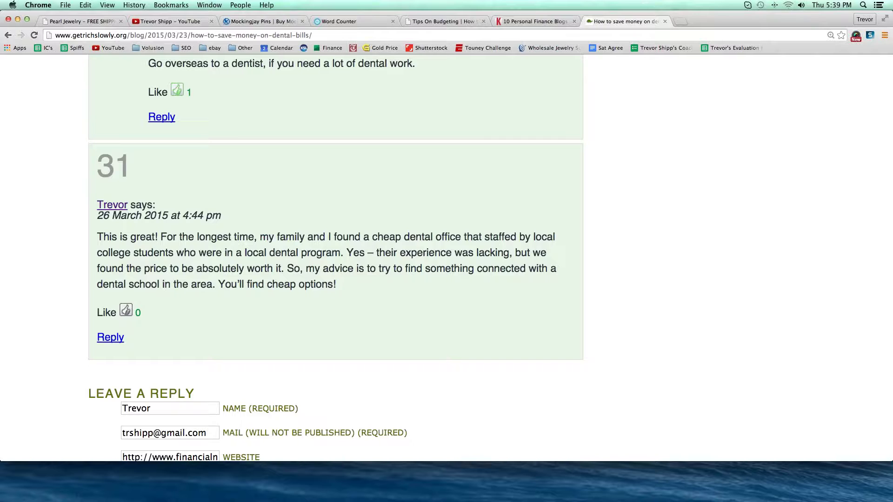
Select the '26 March' date on comment 31
{"action": "key", "text": "super+Tab"}
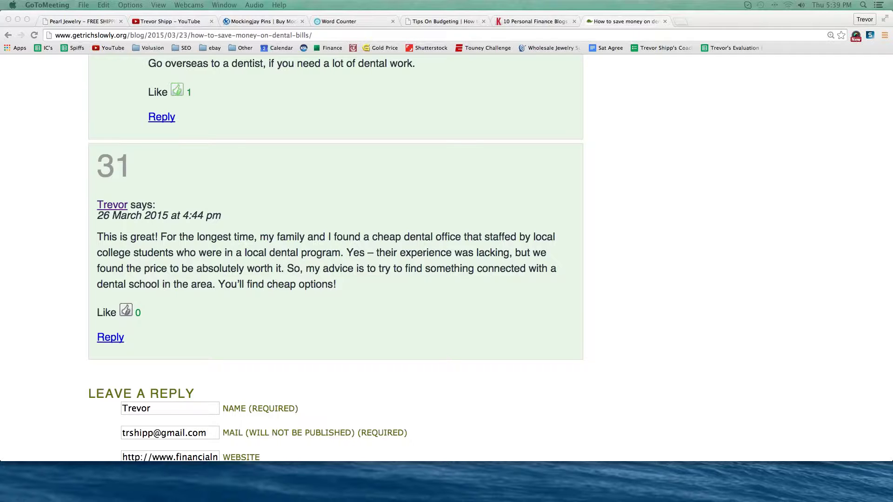
{"action": "scroll", "coordinate": [275, 148], "scroll_direction": "down", "scroll_amount": 1}
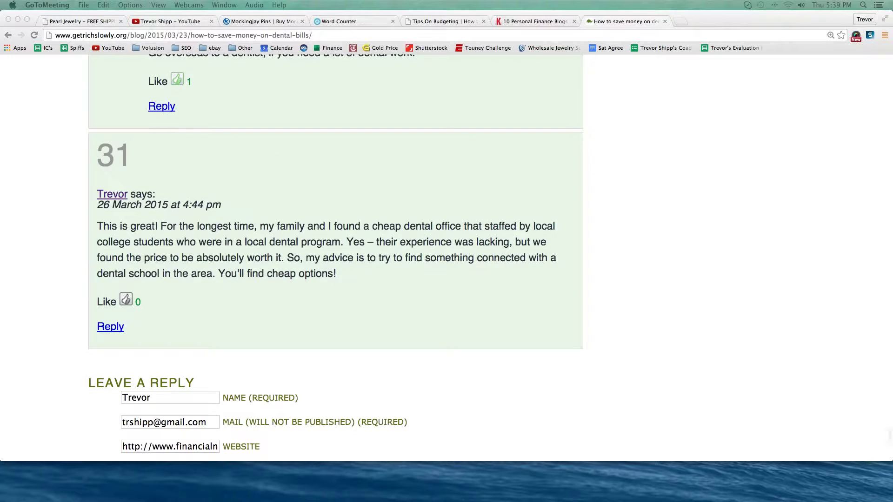
{"action": "left_click", "coordinate": [97, 205]}
{"action": "left_click_drag", "start_coordinate": [96, 205], "coordinate": [139, 209]}
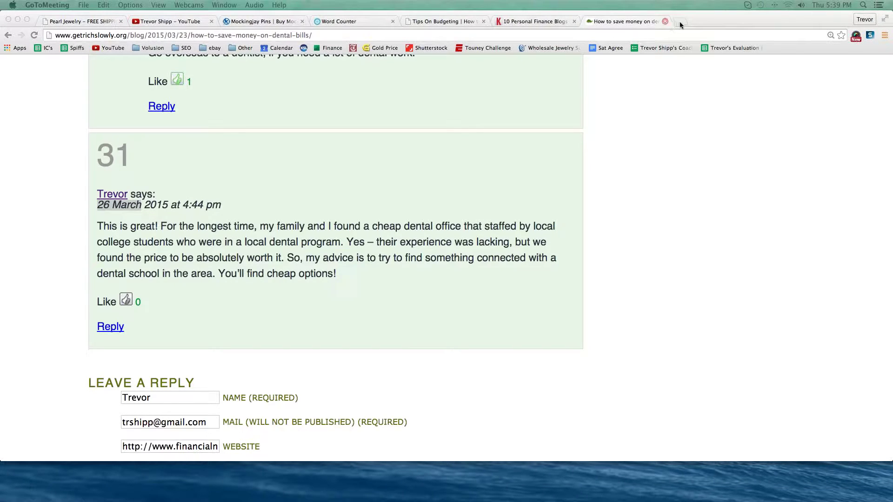
Close the dental-bills post and load google.com/analytics in a new tab
{"action": "left_click", "coordinate": [638, 24]}
{"action": "key", "text": "super+w"}
{"action": "left_click", "coordinate": [589, 21]}
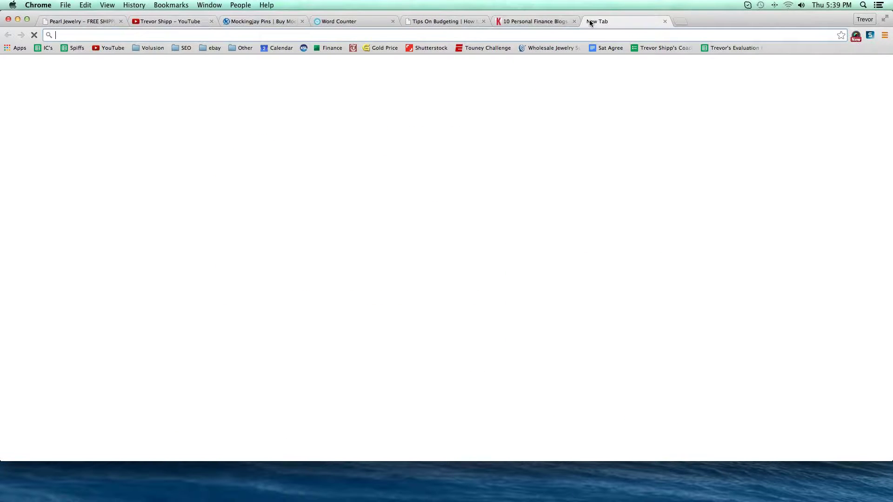
{"action": "type", "text": "google"}
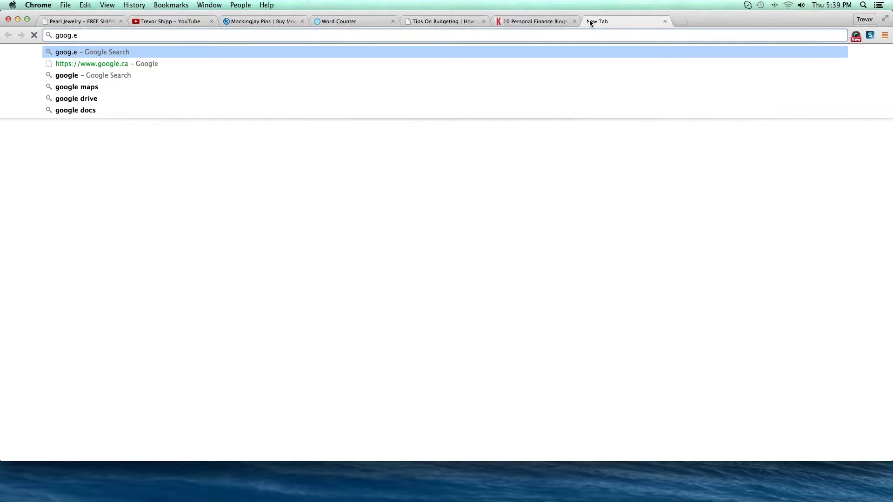
{"action": "key", "text": "Delete"}
{"action": "type", "text": ".com/fin"}
{"action": "type", "text": "a"}
{"action": "key", "text": "BackSpace"}
{"action": "key", "text": "BackSpace"}
{"action": "type", "text": "finance"}
{"action": "key", "text": "BackSpace"}
{"action": "key", "text": "BackSpace"}
{"action": "key", "text": "BackSpace"}
{"action": "key", "text": "BackSpace"}
{"action": "key", "text": "BackSpace"}
{"action": "key", "text": "BackSpace"}
{"action": "key", "text": "BackSpace"}
{"action": "type", "text": "analyt"}
{"action": "key", "text": "Return"}
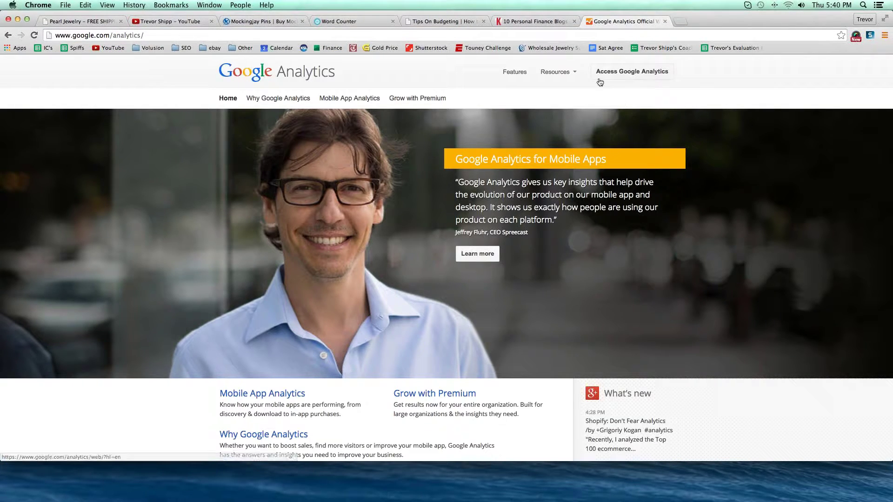
Open the Google Analytics home and its account list, then minimize Chrome
{"action": "left_click", "coordinate": [613, 73]}
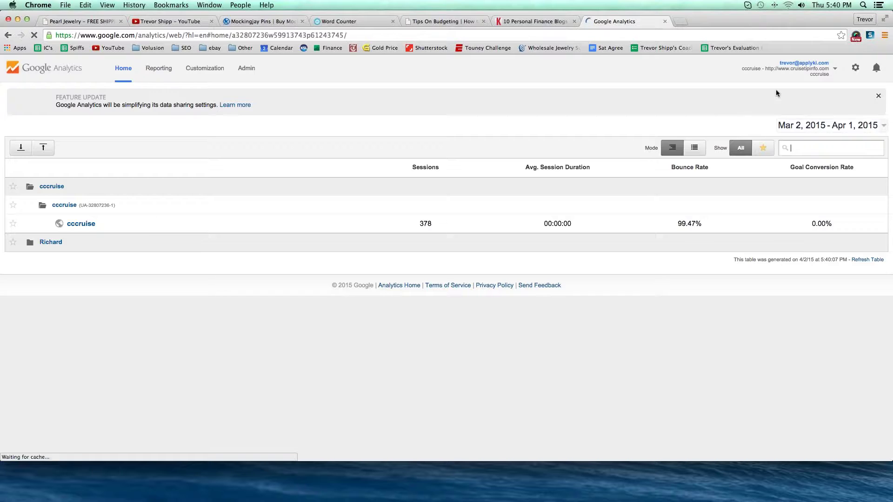
{"action": "left_click", "coordinate": [827, 68]}
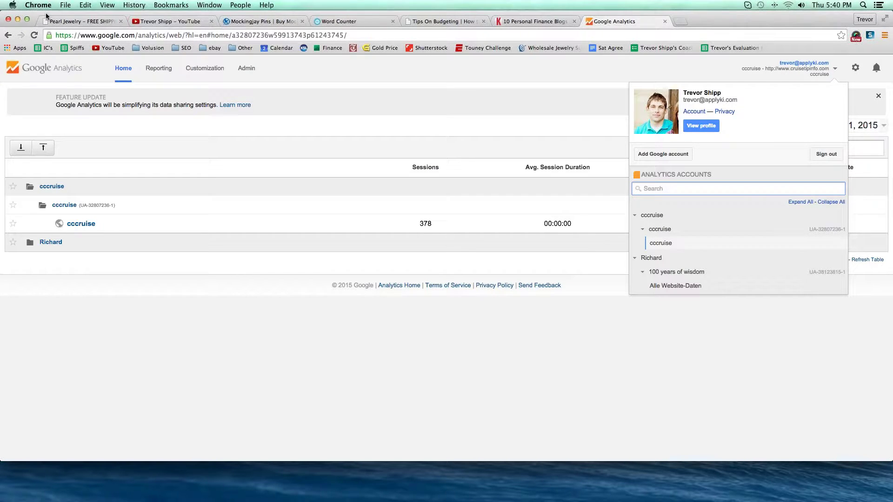
{"action": "left_click", "coordinate": [18, 19]}
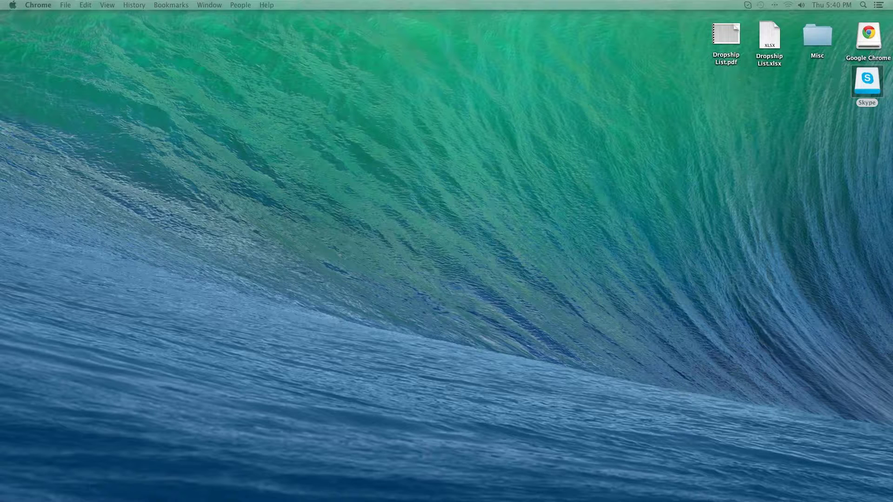
Open Safari, load google.com/analytics and go to the Google sign-in page
{"action": "left_click", "coordinate": [14, 274]}
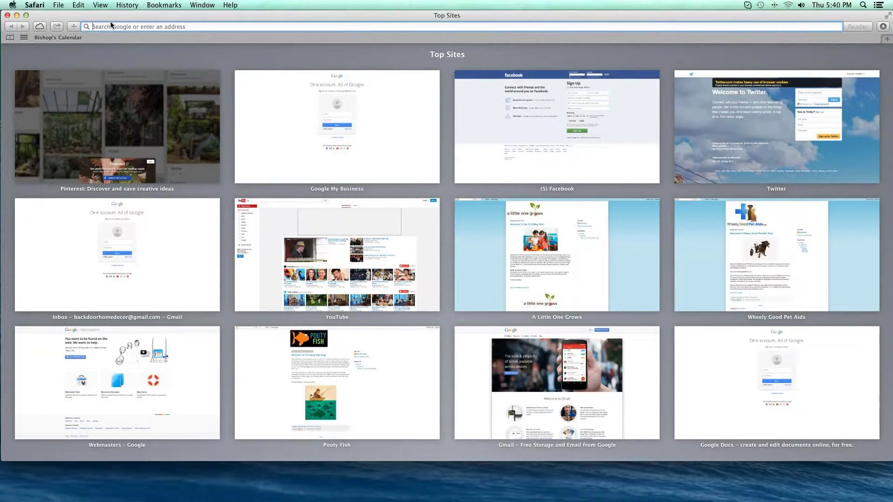
{"action": "type", "text": "google.com/analytics/"}
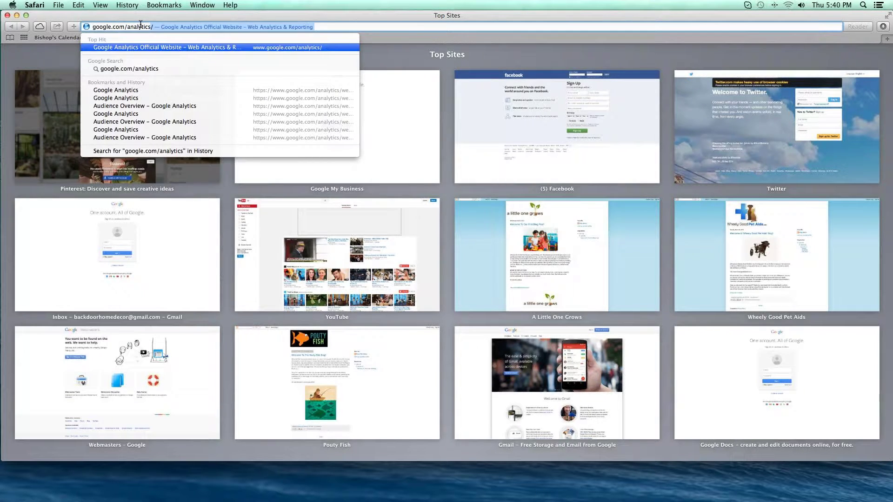
{"action": "key", "text": "Return"}
{"action": "left_click", "coordinate": [585, 63]}
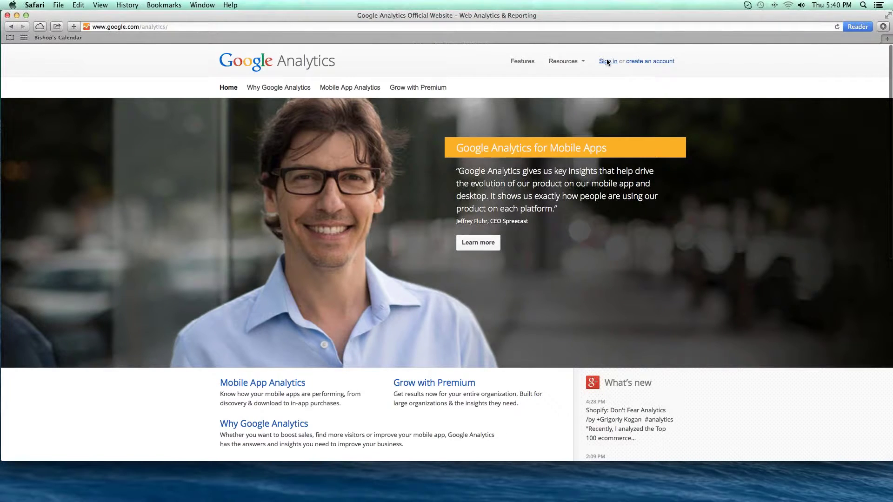
{"action": "left_click", "coordinate": [608, 61]}
Add the financialnut.com account, entering its email and password
{"action": "scroll", "coordinate": [405, 326], "scroll_direction": "down", "scroll_amount": 2}
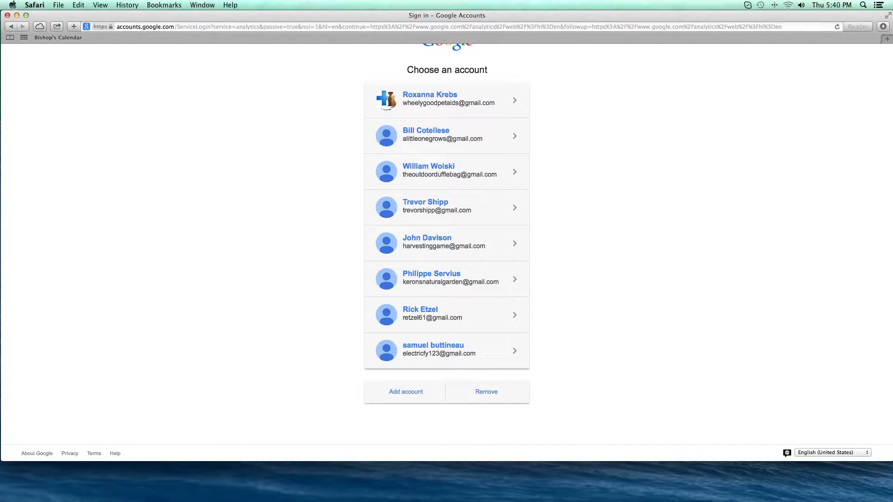
{"action": "left_click", "coordinate": [409, 392]}
{"action": "triple_click", "coordinate": [414, 234]}
{"action": "key", "text": "Tab"}
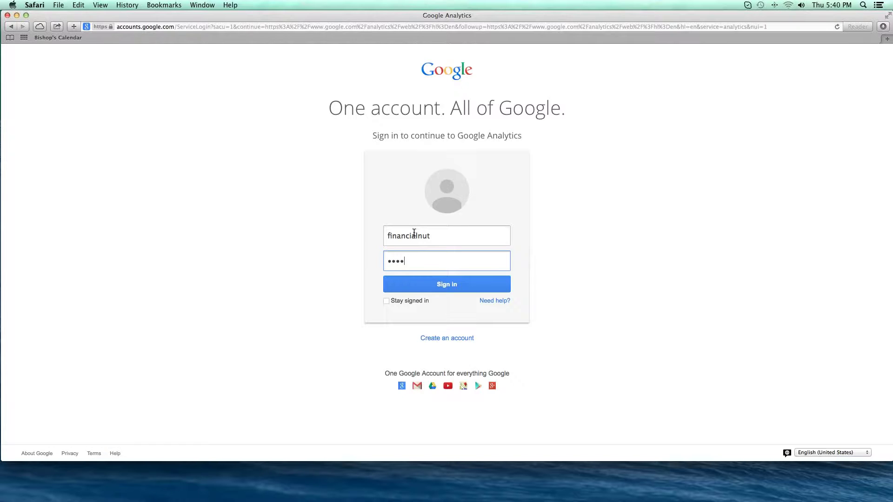
{"action": "key", "text": "Return"}
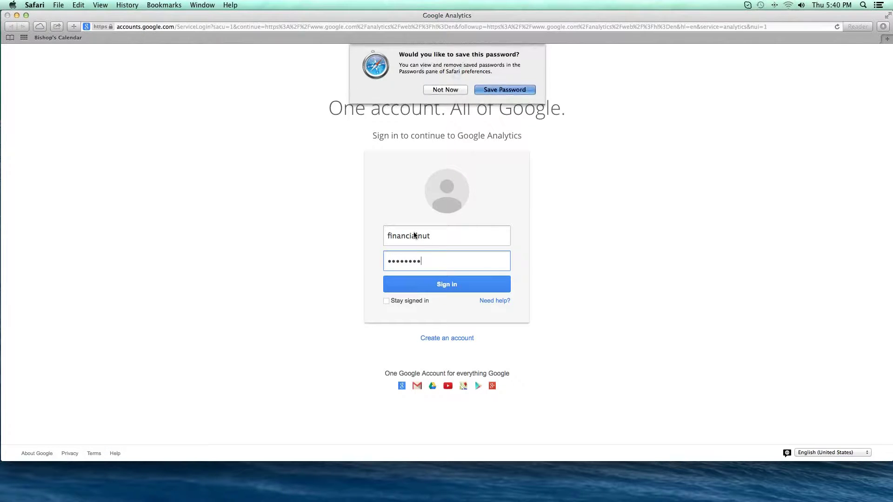
{"action": "key", "text": "Return"}
{"action": "key", "text": "Return"}
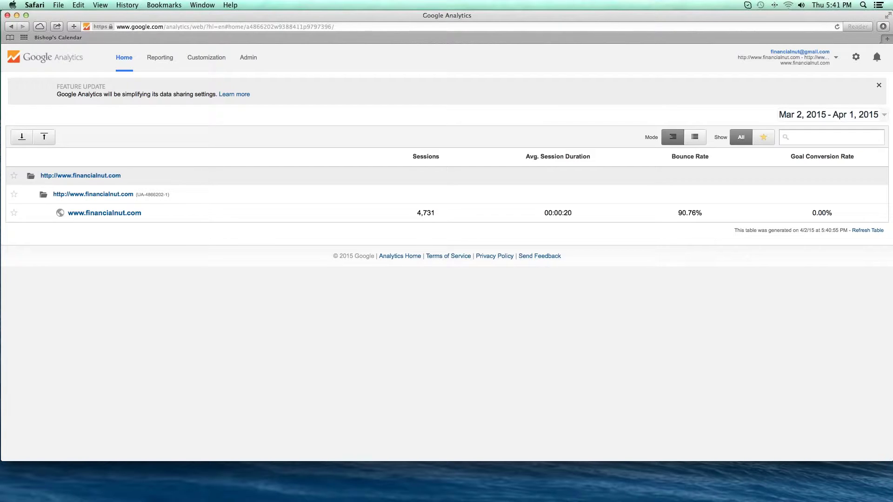
Switch to the meeting app and back to Safari twice
{"action": "key", "text": "super+Tab"}
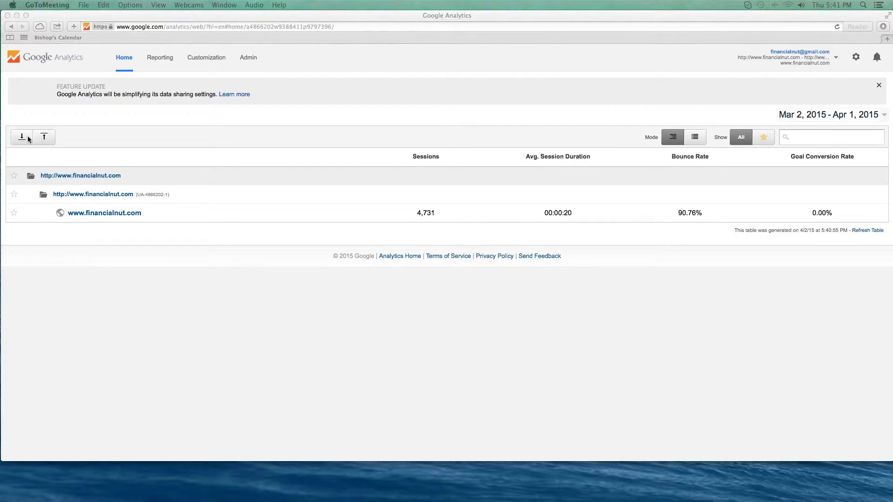
{"action": "key", "text": "super+Tab"}
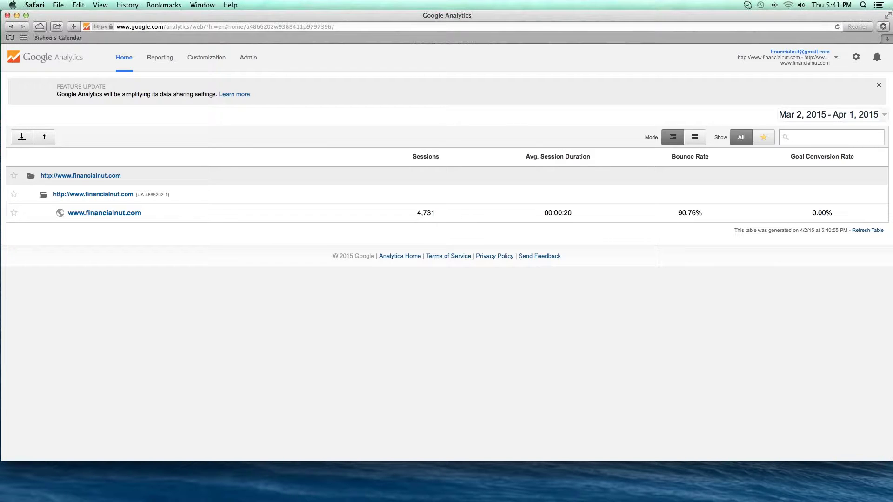
{"action": "key", "text": "super+Tab"}
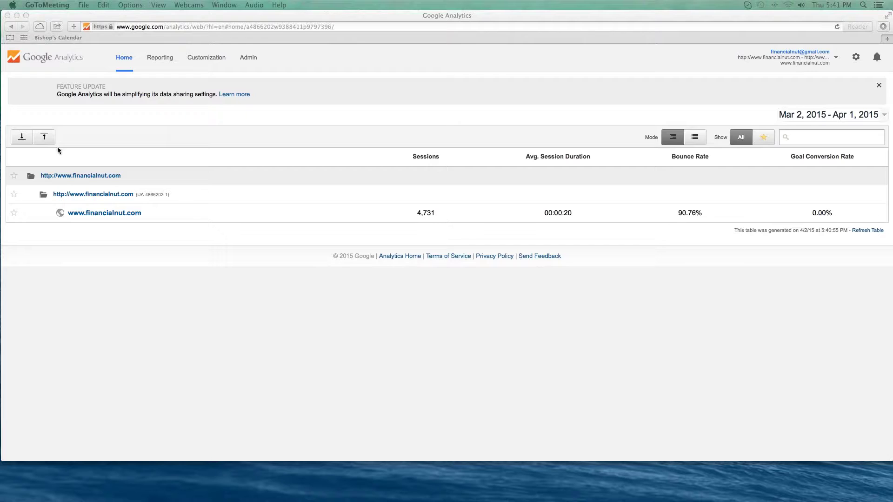
{"action": "key", "text": "super+Tab"}
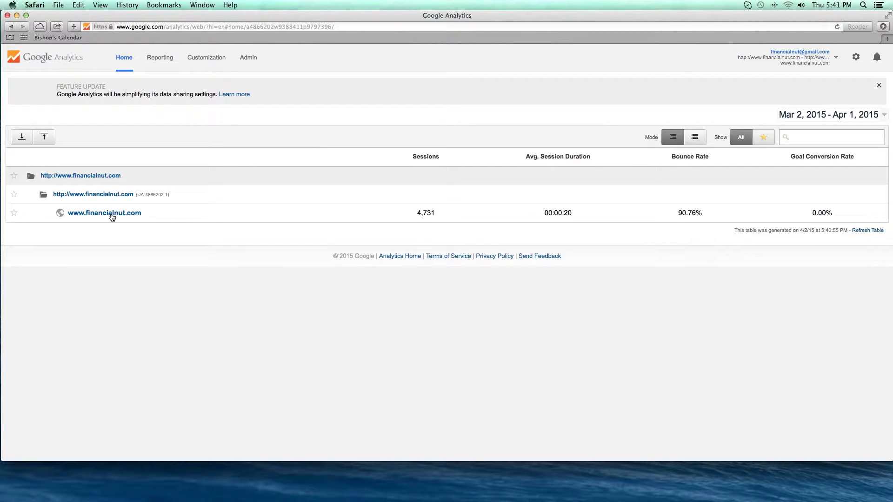
{"action": "left_click", "coordinate": [112, 217]}
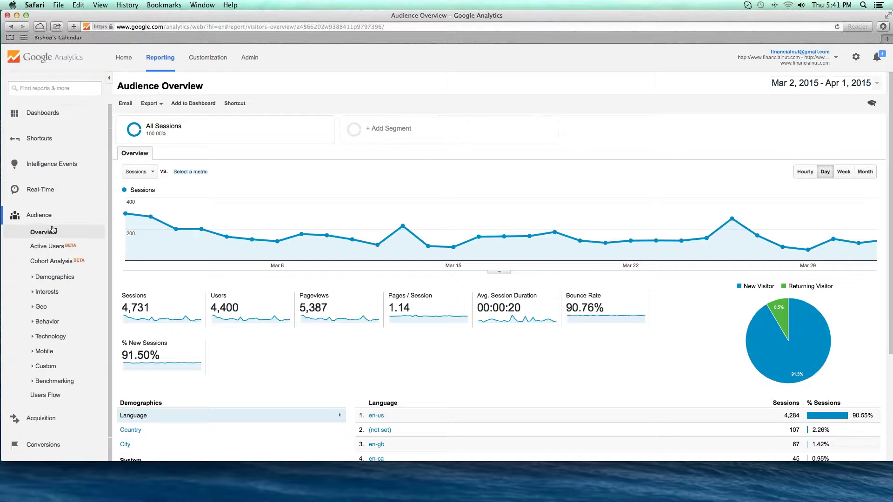
{"action": "scroll", "coordinate": [47, 232], "scroll_direction": "down", "scroll_amount": 2}
{"action": "scroll", "coordinate": [116, 246], "scroll_direction": "down", "scroll_amount": 5}
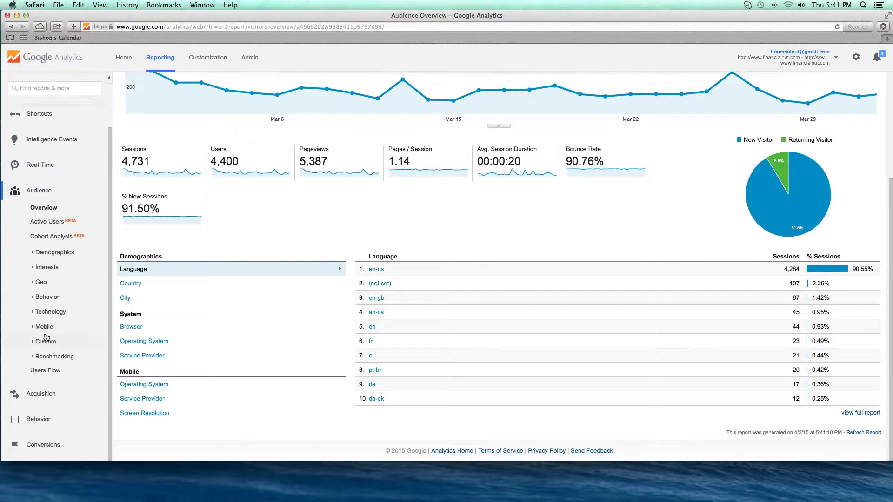
{"action": "scroll", "coordinate": [365, 276], "scroll_direction": "up", "scroll_amount": 1}
{"action": "scroll", "coordinate": [365, 276], "scroll_direction": "up", "scroll_amount": 5}
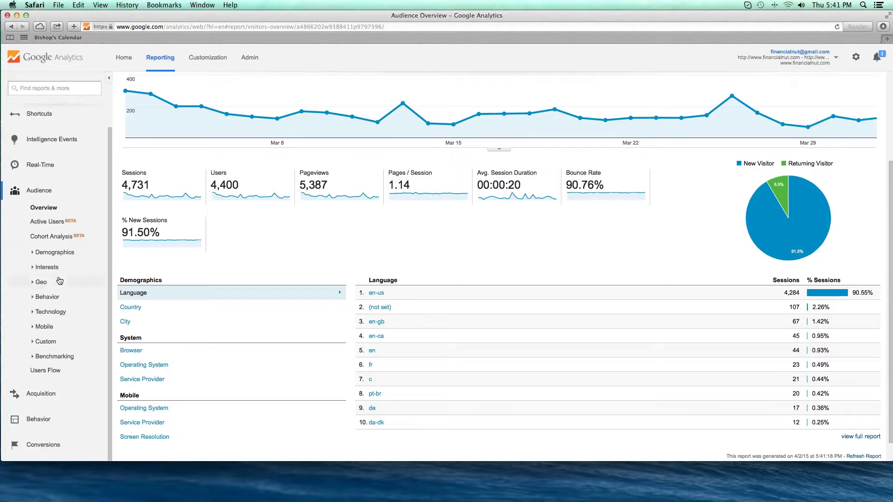
Set the report date range to Mar 26 – Mar 26, 2015 and apply it
{"action": "left_click", "coordinate": [842, 87]}
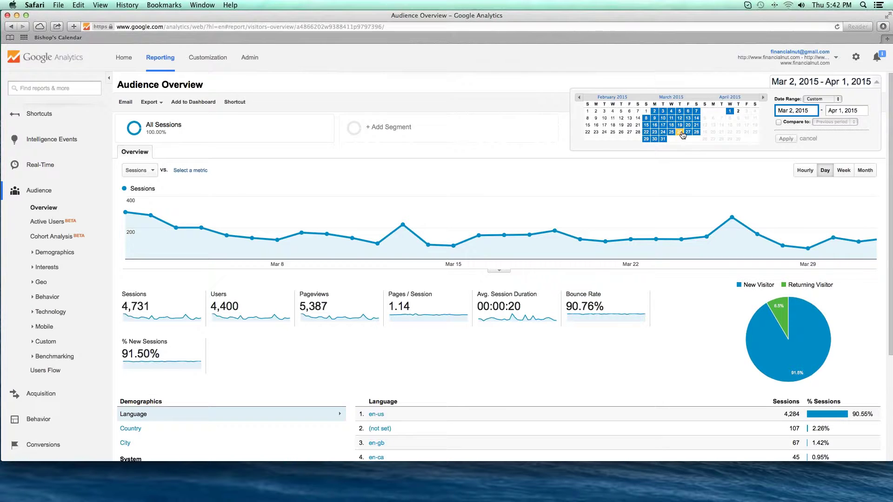
{"action": "left_click", "coordinate": [680, 134]}
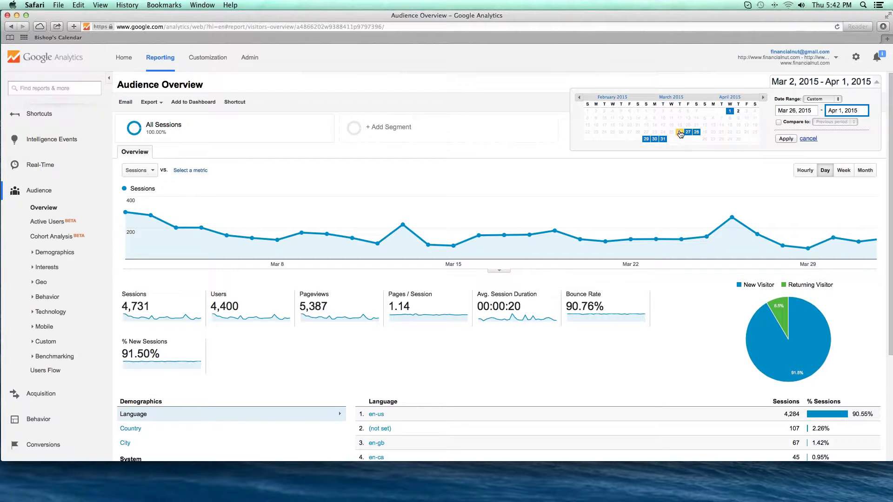
{"action": "left_click", "coordinate": [680, 134]}
{"action": "left_click", "coordinate": [785, 139]}
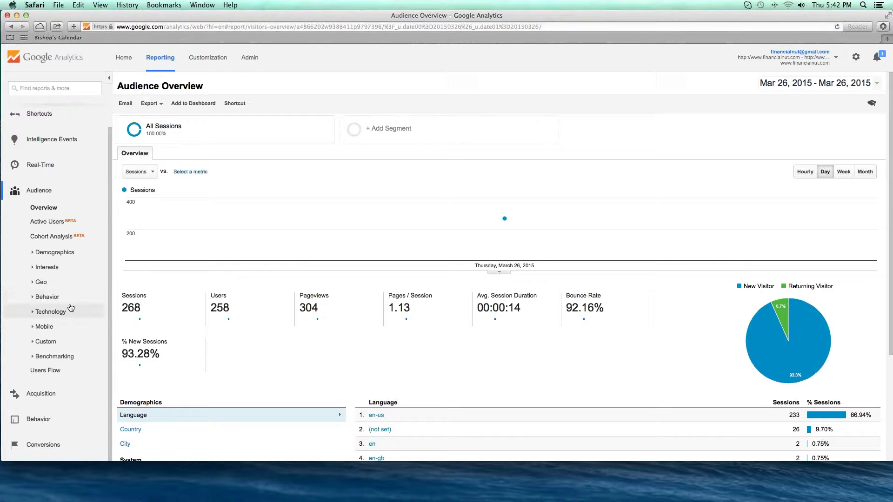
Expand Acquisition > All Traffic in the sidebar
{"action": "left_click", "coordinate": [40, 391]}
{"action": "scroll", "coordinate": [44, 367], "scroll_direction": "down", "scroll_amount": 4}
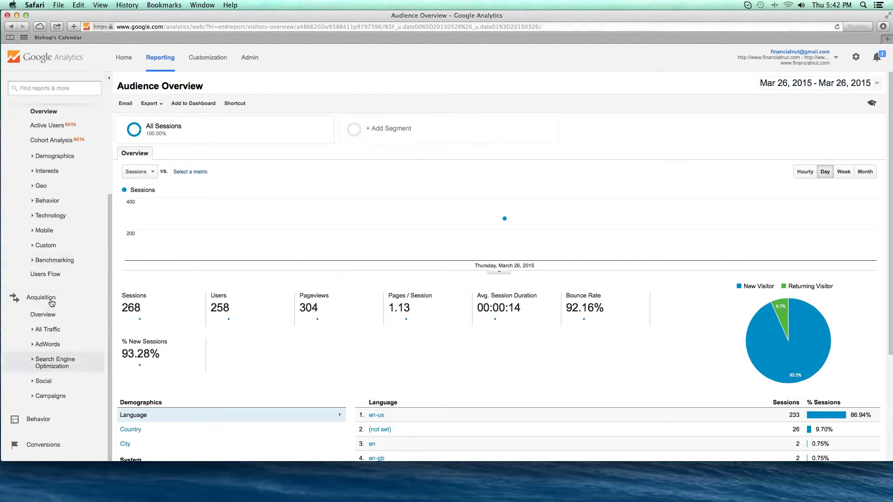
{"action": "left_click", "coordinate": [48, 330]}
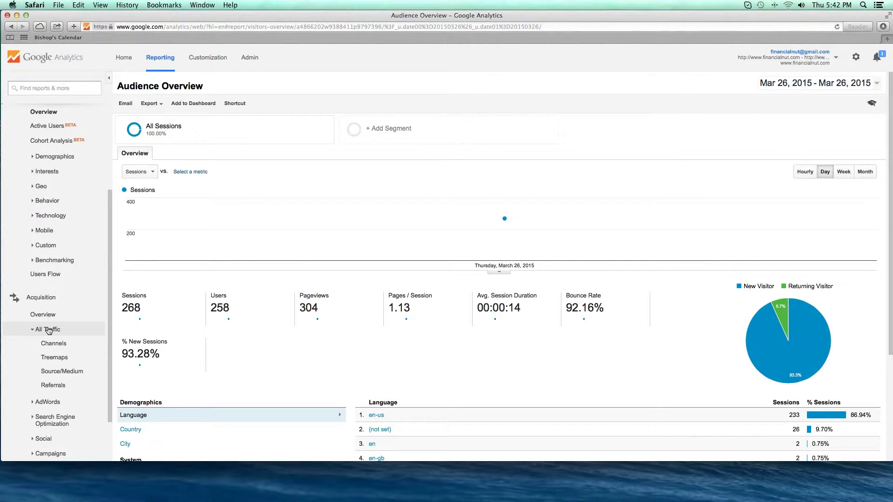
Open the Referrals report and review the Mar 26 referral sources table
{"action": "left_click", "coordinate": [58, 386]}
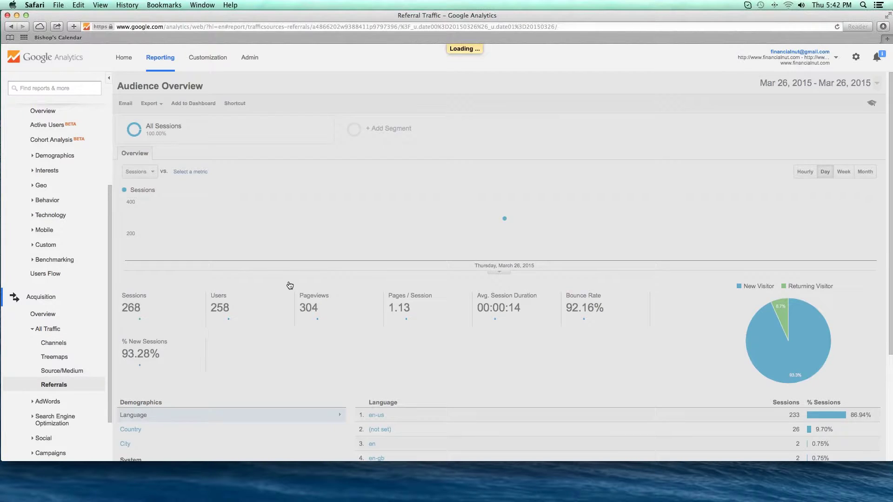
{"action": "scroll", "coordinate": [283, 226], "scroll_direction": "down", "scroll_amount": 5}
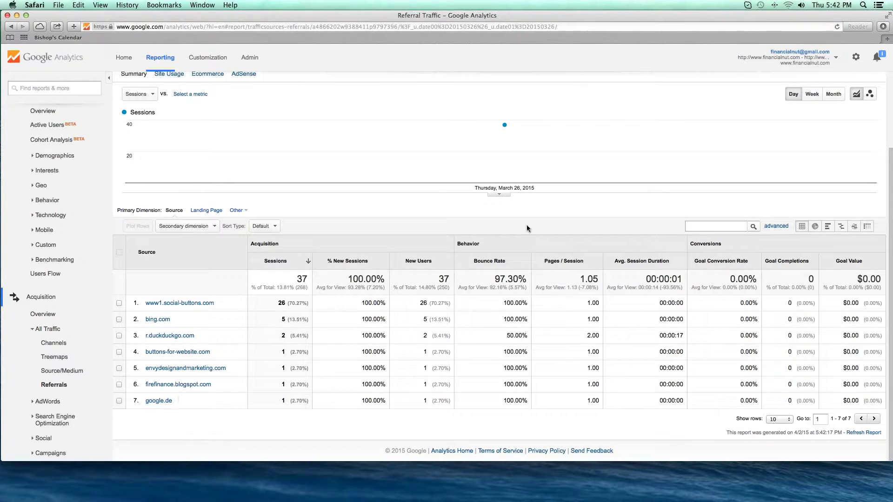
{"action": "scroll", "coordinate": [655, 191], "scroll_direction": "up", "scroll_amount": 5}
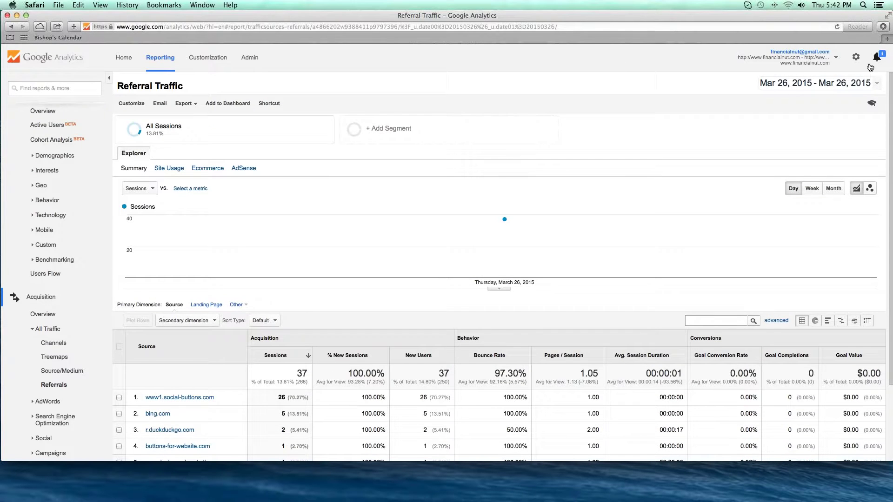
{"action": "left_click_drag", "start_coordinate": [829, 18], "coordinate": [814, 25]}
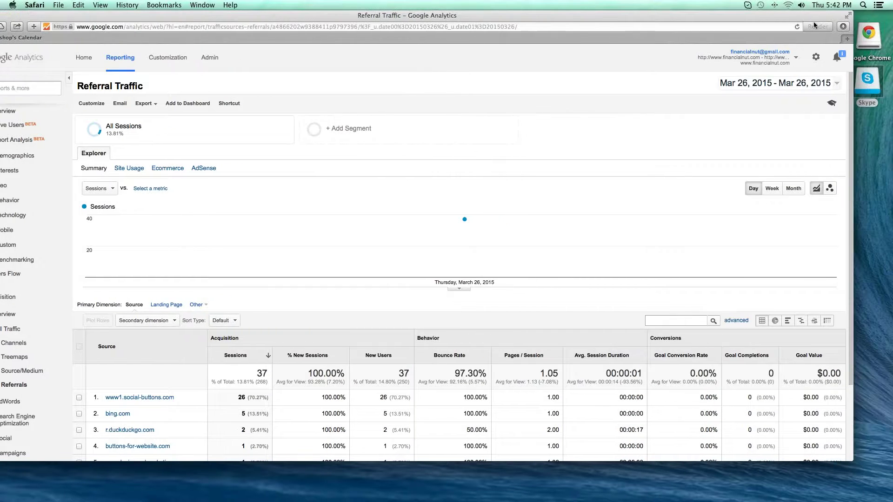
Change the date range to Mar 26 – Mar 31, 2015 and apply it
{"action": "left_click", "coordinate": [842, 83]}
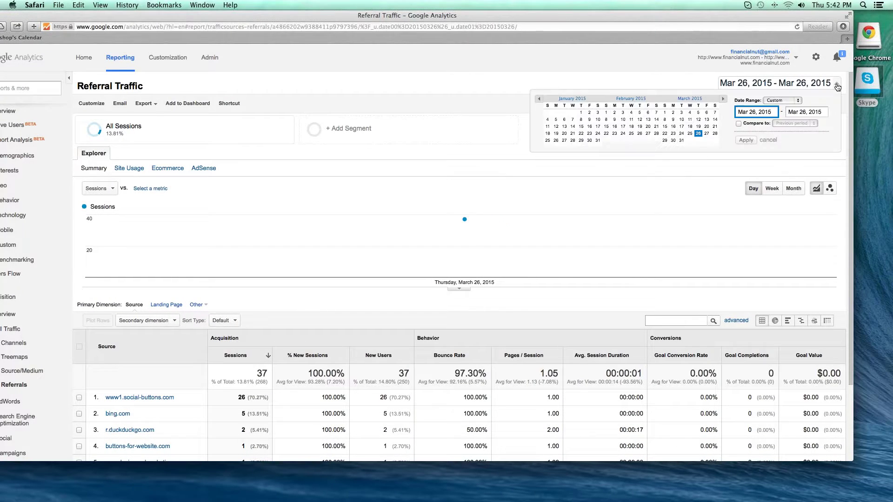
{"action": "left_click", "coordinate": [681, 140]}
{"action": "left_click", "coordinate": [682, 140]}
{"action": "left_click", "coordinate": [697, 134]}
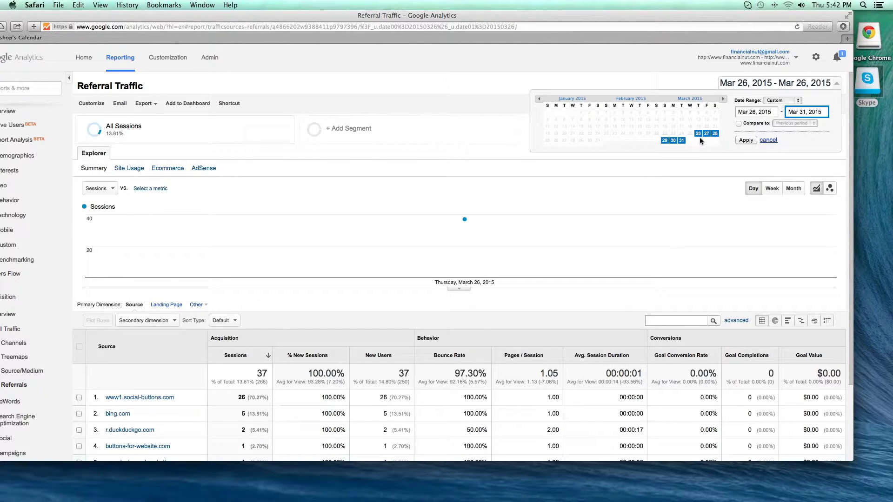
{"action": "left_click", "coordinate": [745, 140]}
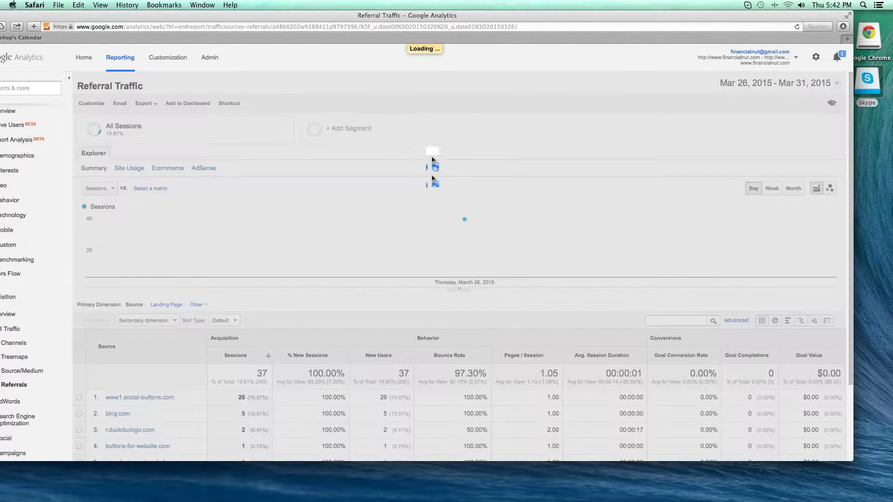
{"action": "scroll", "coordinate": [335, 199], "scroll_direction": "down", "scroll_amount": 5}
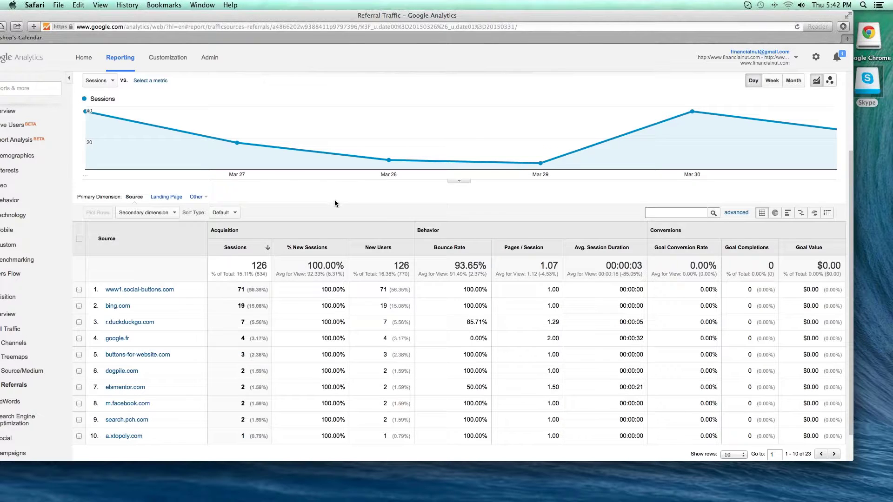
{"action": "scroll", "coordinate": [330, 204], "scroll_direction": "down", "scroll_amount": 2}
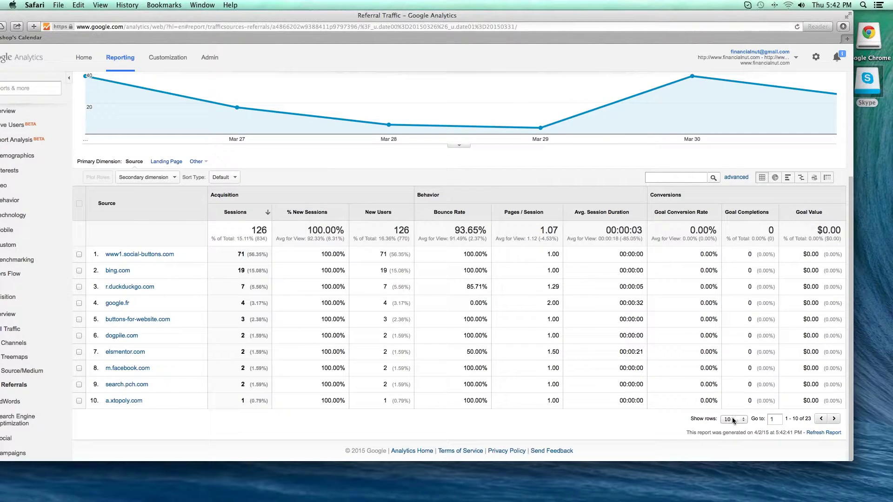
Show 50 rows per page and scroll through all 23 referral sources
{"action": "left_click", "coordinate": [731, 419]}
{"action": "left_click", "coordinate": [733, 437]}
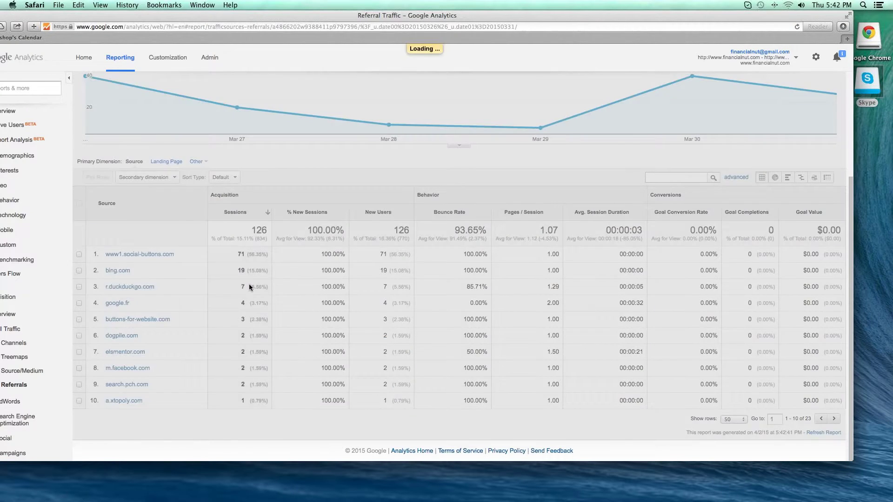
{"action": "scroll", "coordinate": [244, 282], "scroll_direction": "down", "scroll_amount": 12}
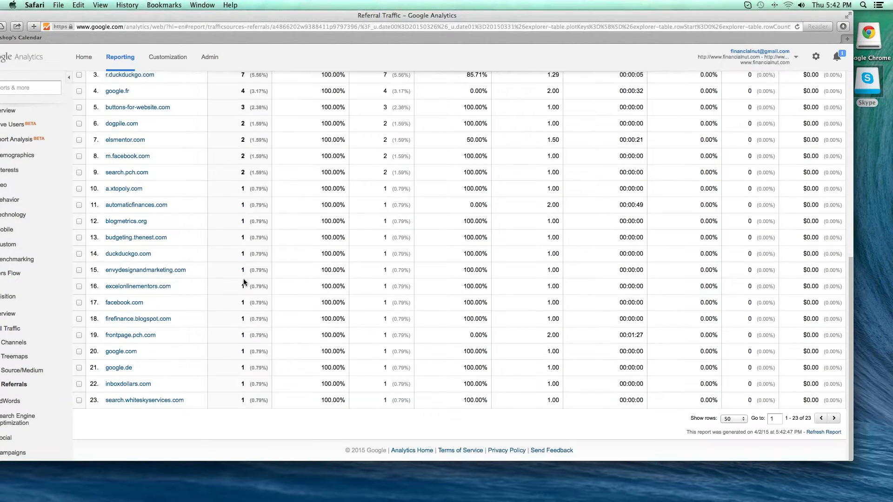
{"action": "scroll", "coordinate": [155, 396], "scroll_direction": "up", "scroll_amount": 1}
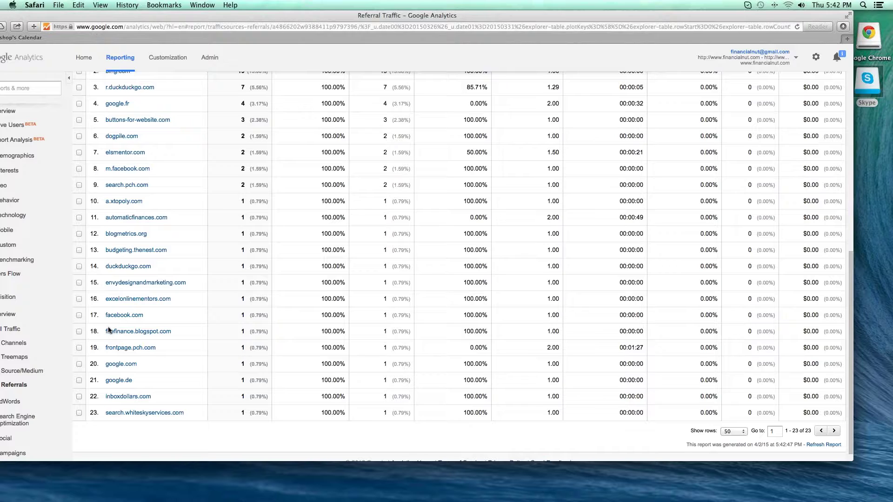
{"action": "scroll", "coordinate": [125, 328], "scroll_direction": "up", "scroll_amount": 1}
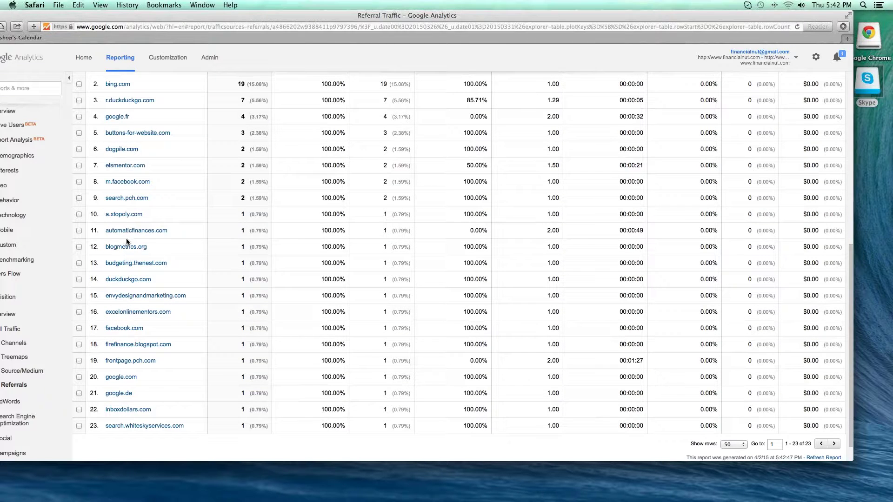
{"action": "scroll", "coordinate": [126, 237], "scroll_direction": "up", "scroll_amount": 1}
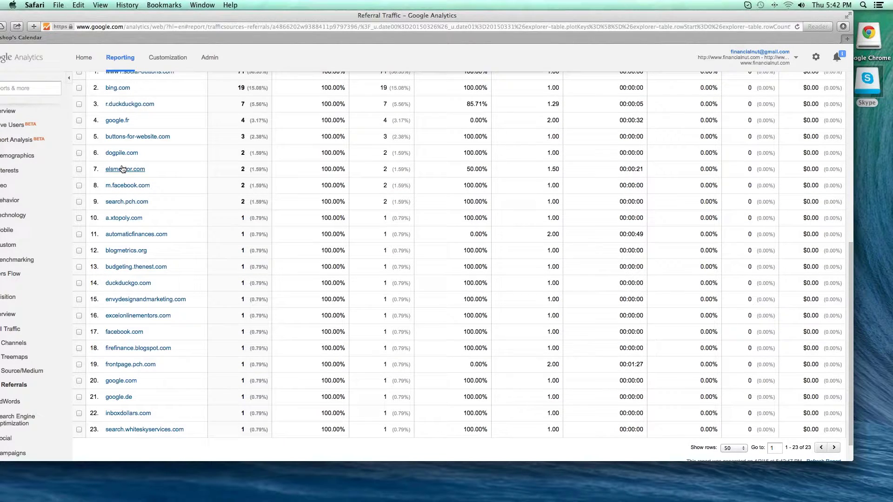
{"action": "scroll", "coordinate": [121, 167], "scroll_direction": "up", "scroll_amount": 2}
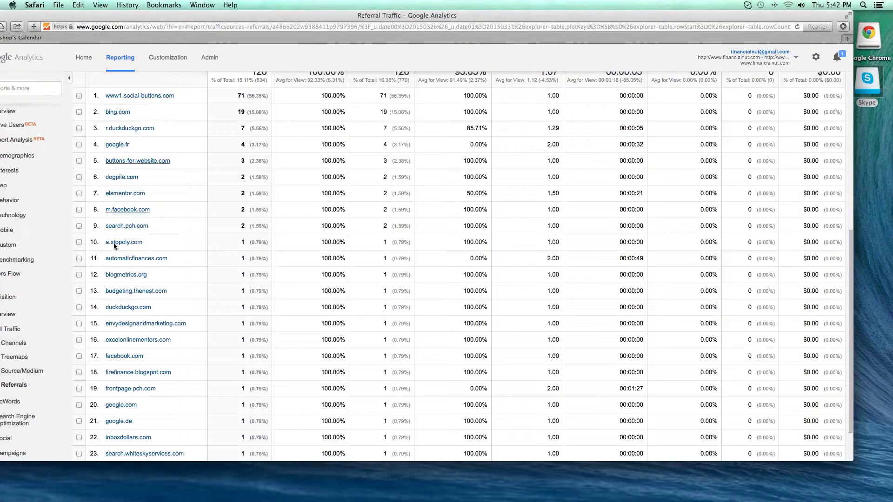
{"action": "scroll", "coordinate": [122, 405], "scroll_direction": "down", "scroll_amount": 4}
{"action": "scroll", "coordinate": [123, 398], "scroll_direction": "up", "scroll_amount": 3}
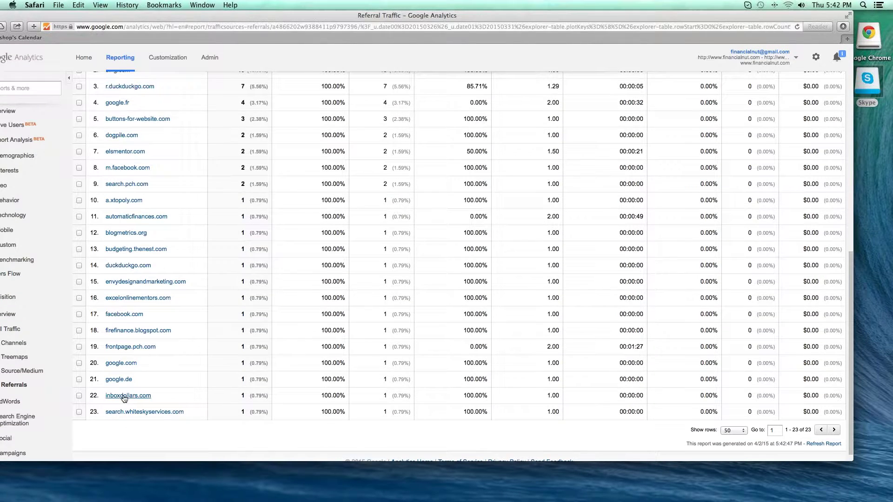
{"action": "scroll", "coordinate": [124, 354], "scroll_direction": "up", "scroll_amount": 2}
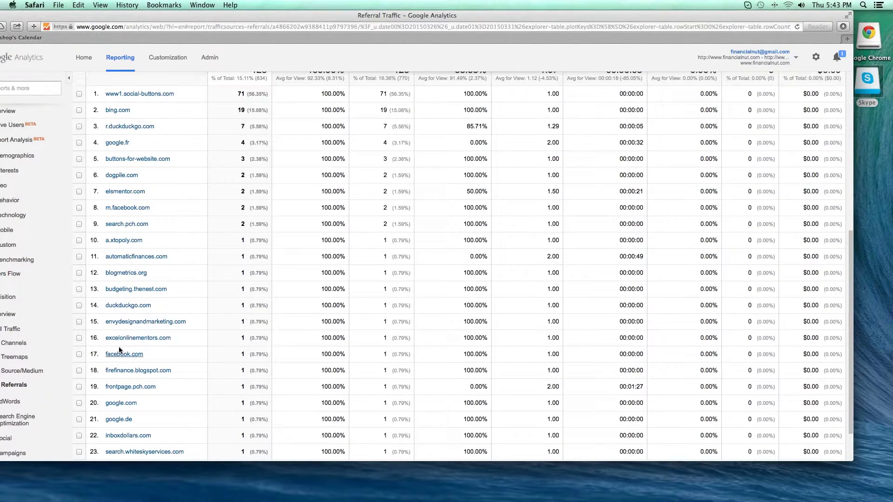
{"action": "scroll", "coordinate": [123, 292], "scroll_direction": "up", "scroll_amount": 2}
{"action": "scroll", "coordinate": [123, 297], "scroll_direction": "down", "scroll_amount": 3}
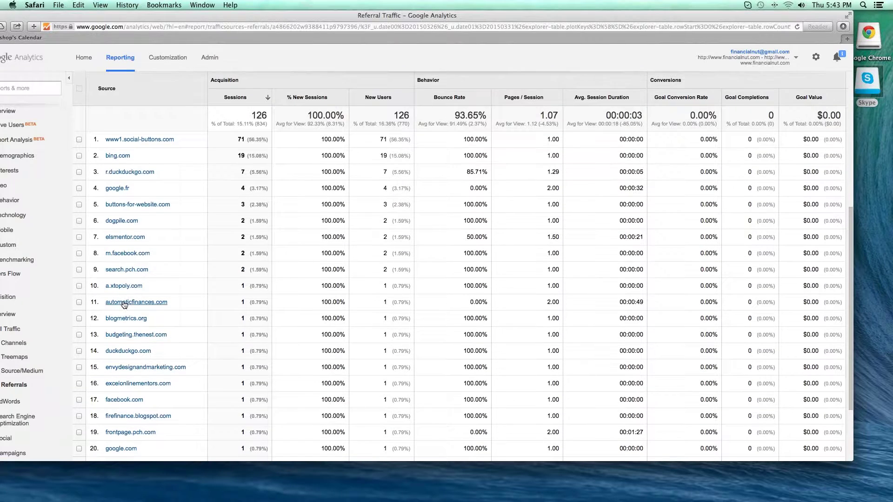
{"action": "scroll", "coordinate": [125, 304], "scroll_direction": "up", "scroll_amount": 1}
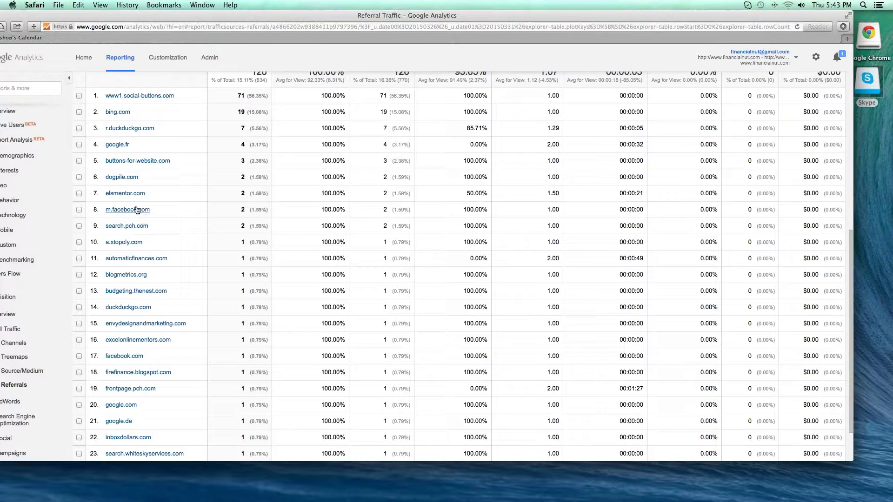
{"action": "scroll", "coordinate": [136, 209], "scroll_direction": "down", "scroll_amount": 2}
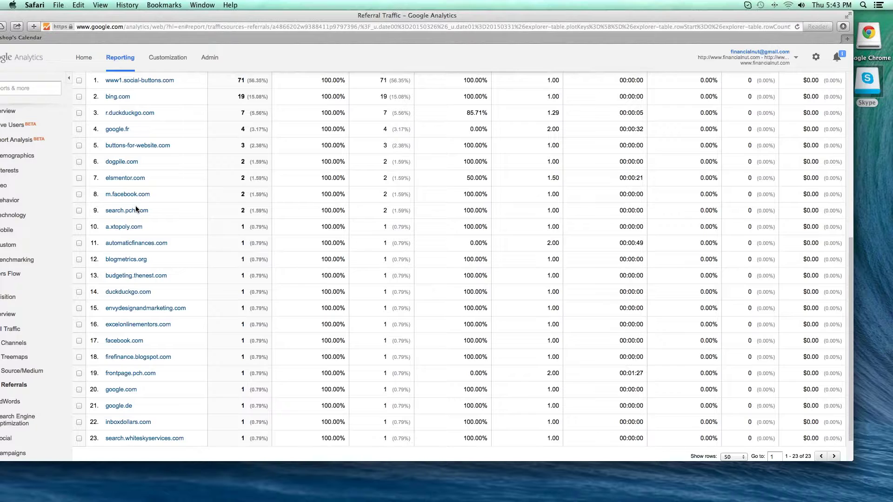
{"action": "scroll", "coordinate": [136, 210], "scroll_direction": "down", "scroll_amount": 1}
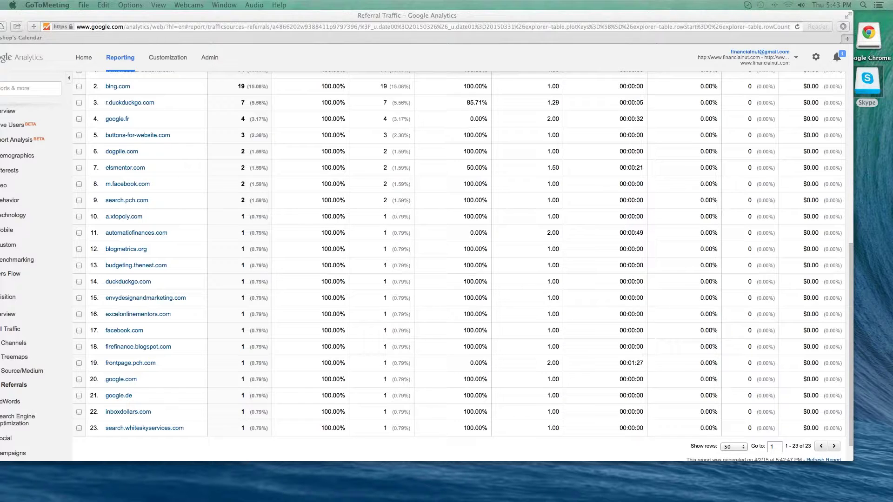
{"action": "key", "text": "super+Tab"}
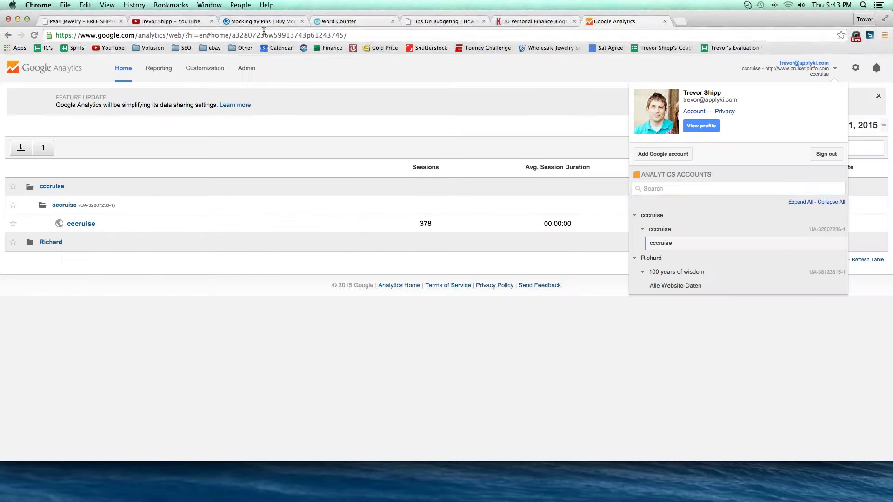
Return to the Word Counter notes and select the line '1. Creating links --->'
{"action": "left_click", "coordinate": [439, 21]}
{"action": "left_click", "coordinate": [357, 19]}
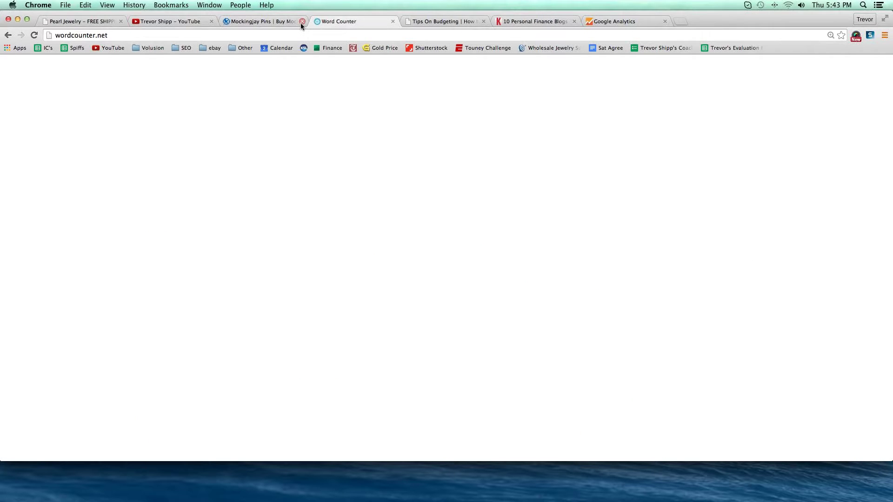
{"action": "left_click_drag", "start_coordinate": [203, 298], "coordinate": [22, 282]}
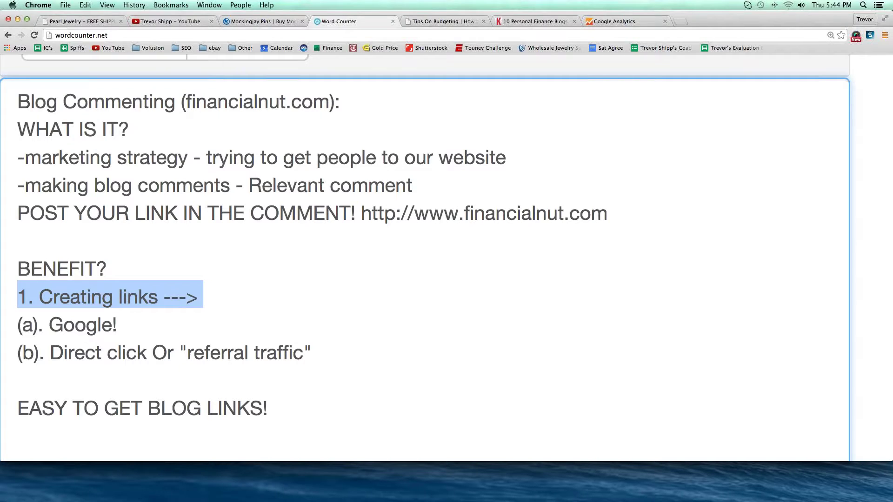
Load the Get Rich Slowly blog at getrichslowly.org in the Google Analytics tab
{"action": "key", "text": "super+Tab"}
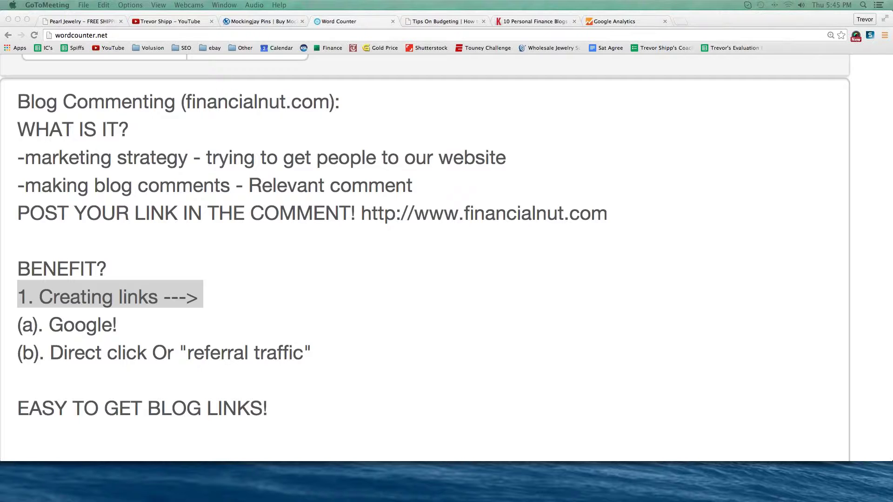
{"action": "left_click", "coordinate": [441, 21]}
{"action": "left_click", "coordinate": [528, 23]}
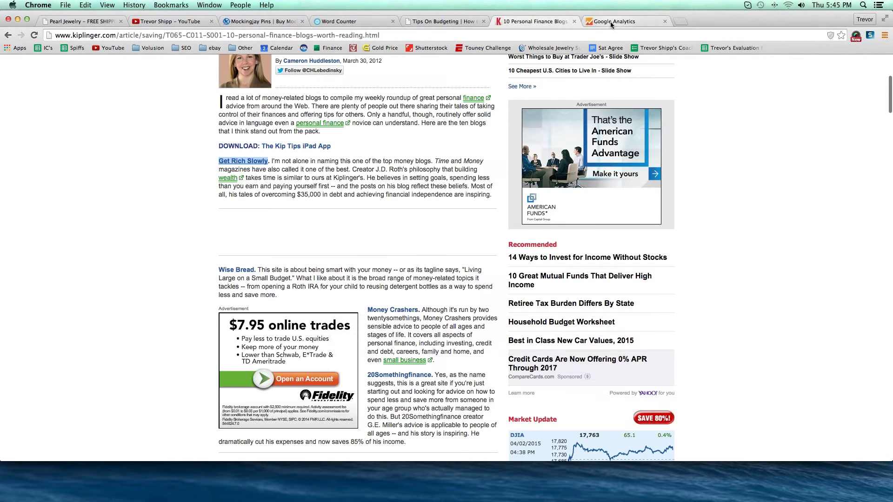
{"action": "left_click", "coordinate": [610, 21]}
{"action": "left_click", "coordinate": [259, 34]}
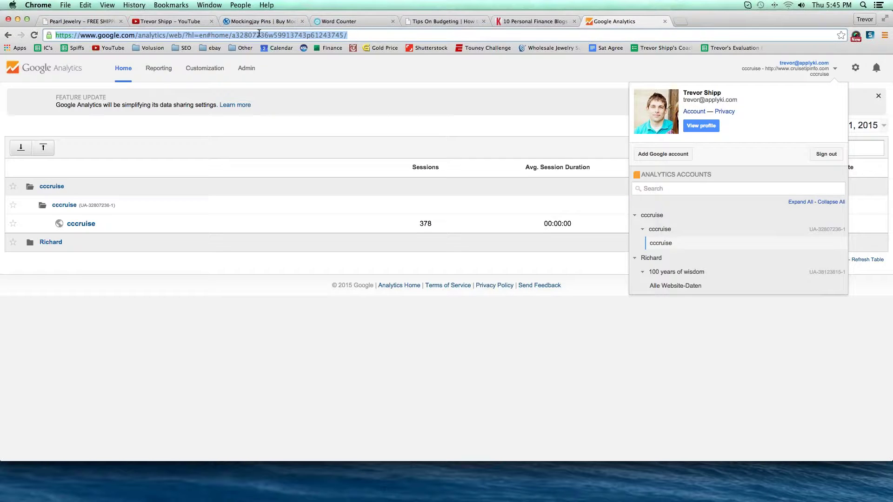
{"action": "type", "text": "getrichslowly.org"}
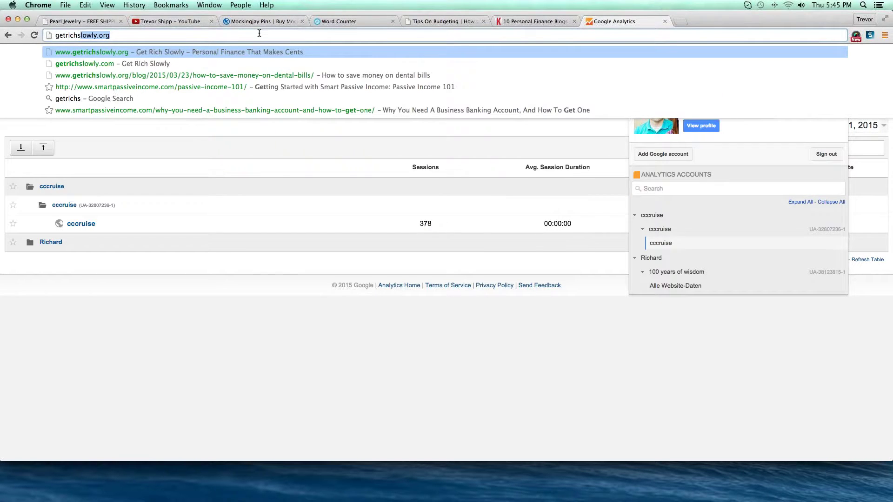
{"action": "key", "text": "Return"}
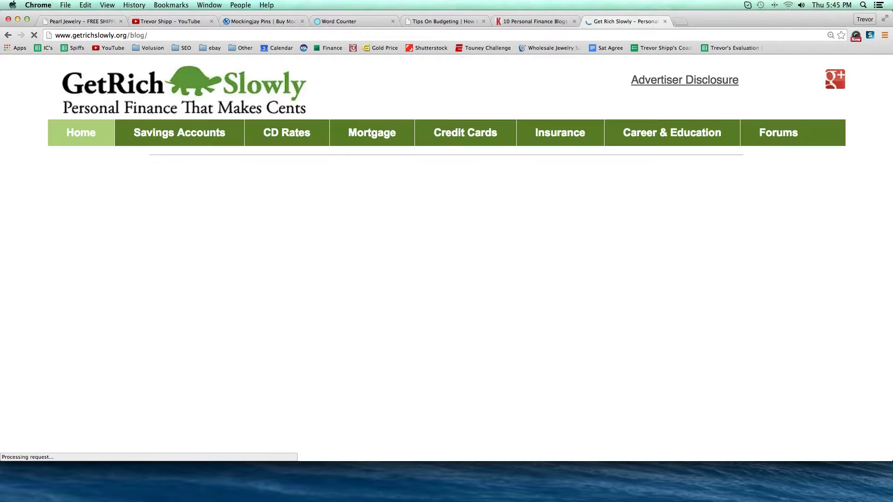
Open the 'We're eating our house!' post and scroll through its comments
{"action": "scroll", "coordinate": [251, 208], "scroll_direction": "down", "scroll_amount": 3}
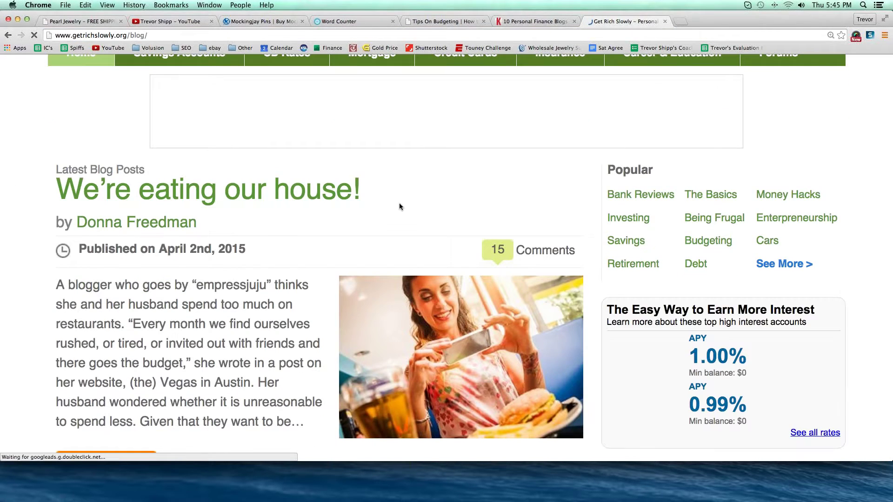
{"action": "left_click", "coordinate": [219, 214]}
{"action": "scroll", "coordinate": [218, 215], "scroll_direction": "down", "scroll_amount": 20}
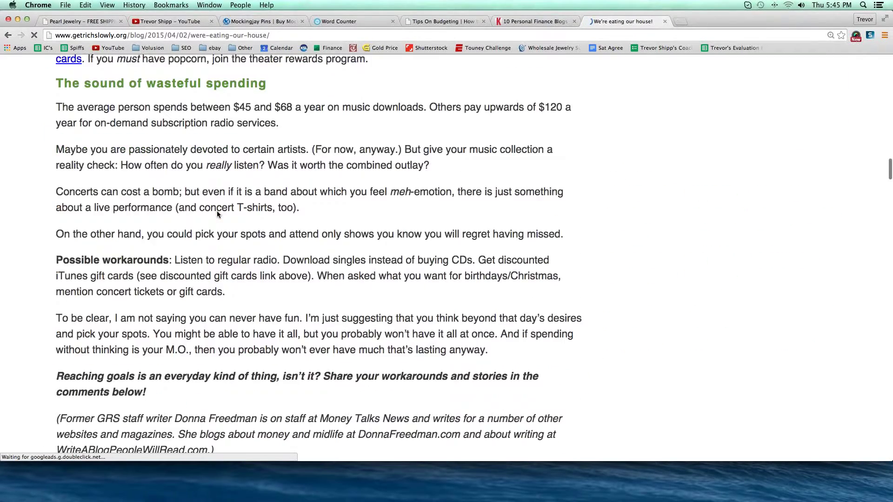
{"action": "scroll", "coordinate": [217, 214], "scroll_direction": "down", "scroll_amount": 15}
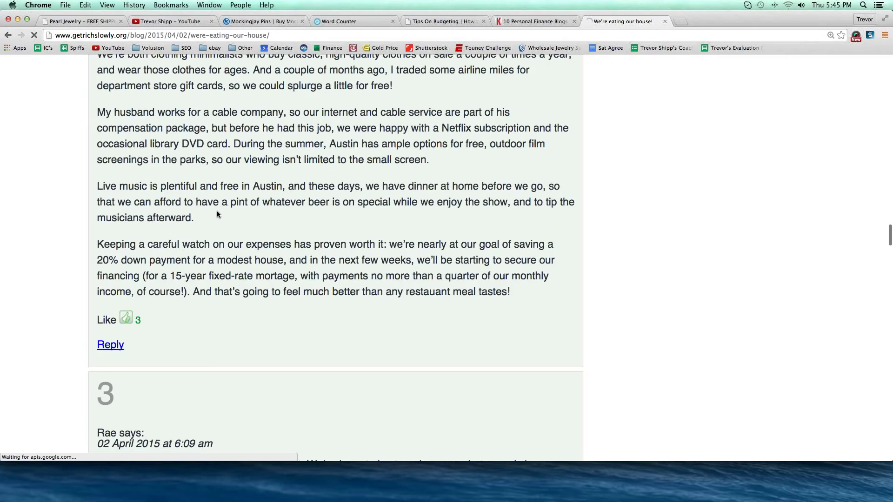
{"action": "scroll", "coordinate": [217, 214], "scroll_direction": "down", "scroll_amount": 10}
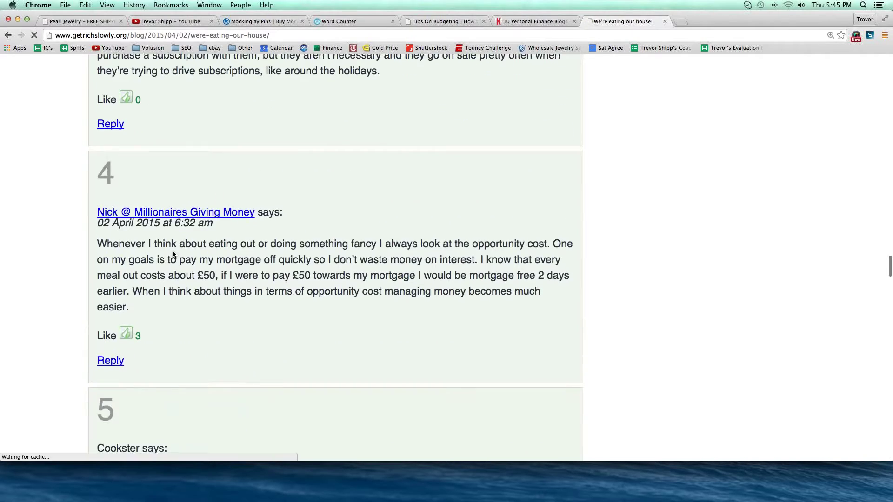
{"action": "scroll", "coordinate": [174, 246], "scroll_direction": "down", "scroll_amount": 10}
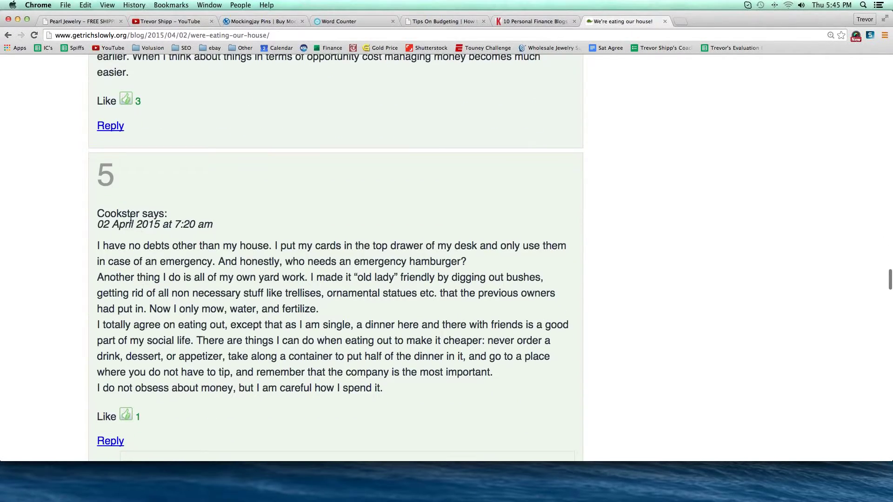
{"action": "scroll", "coordinate": [149, 240], "scroll_direction": "down", "scroll_amount": 5}
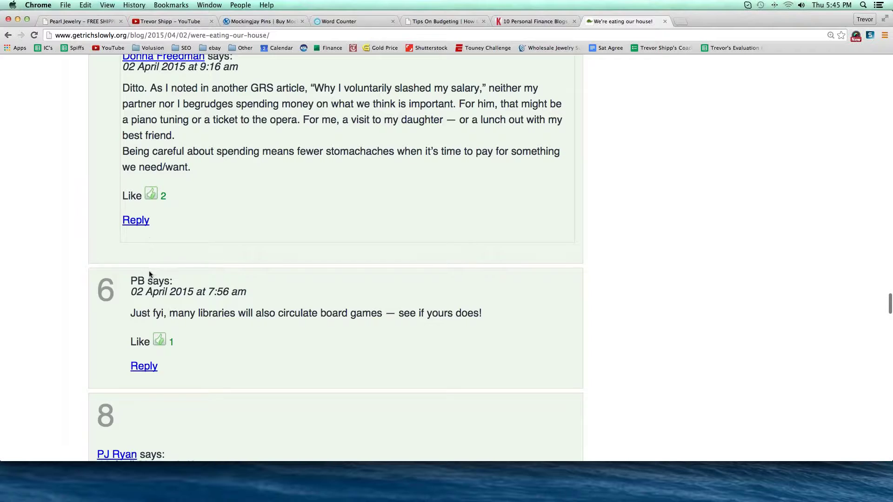
{"action": "scroll", "coordinate": [155, 309], "scroll_direction": "up", "scroll_amount": 6}
{"action": "scroll", "coordinate": [162, 305], "scroll_direction": "up", "scroll_amount": 15}
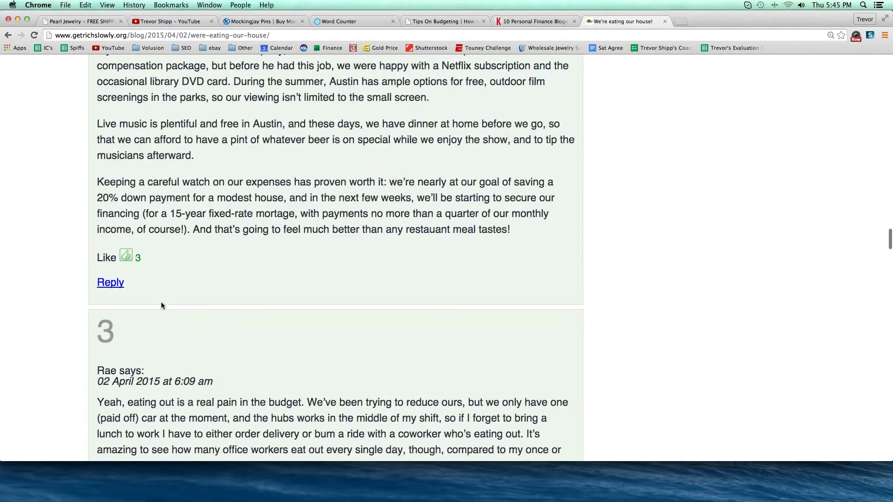
{"action": "scroll", "coordinate": [161, 303], "scroll_direction": "up", "scroll_amount": 5}
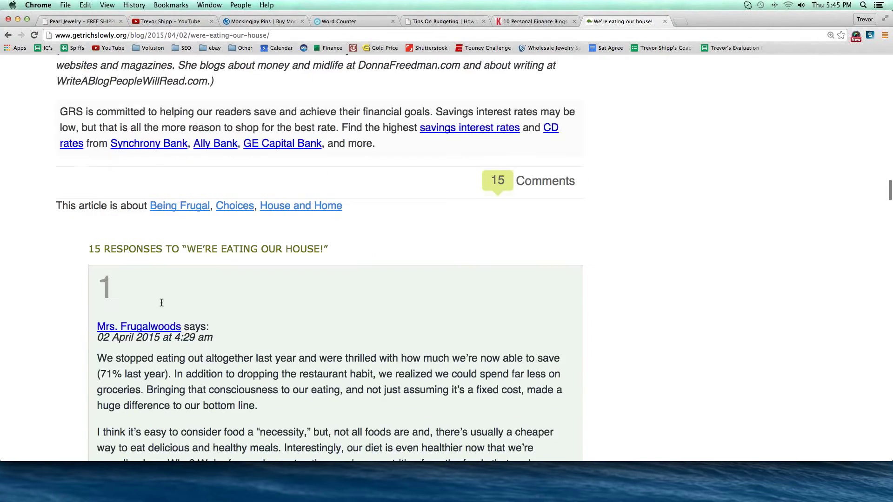
{"action": "scroll", "coordinate": [154, 279], "scroll_direction": "down", "scroll_amount": 2}
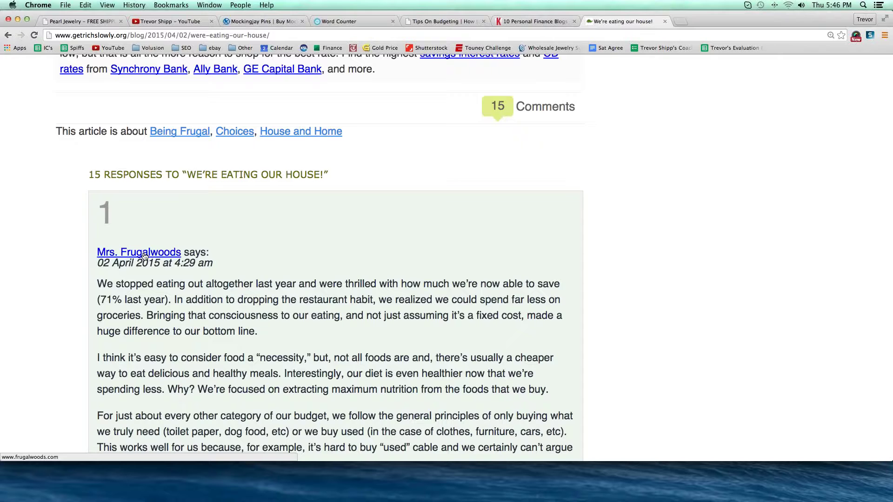
Read further down the comments and select the full text of comment 3
{"action": "scroll", "coordinate": [144, 256], "scroll_direction": "down", "scroll_amount": 10}
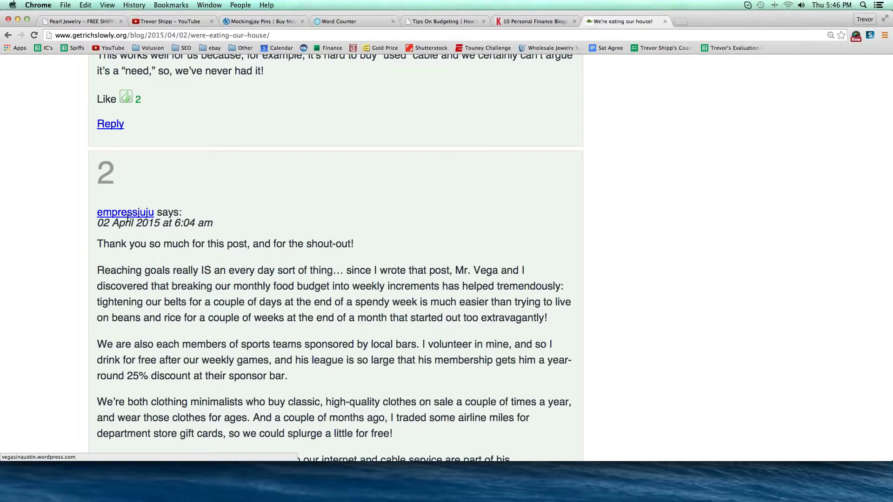
{"action": "scroll", "coordinate": [128, 221], "scroll_direction": "down", "scroll_amount": 10}
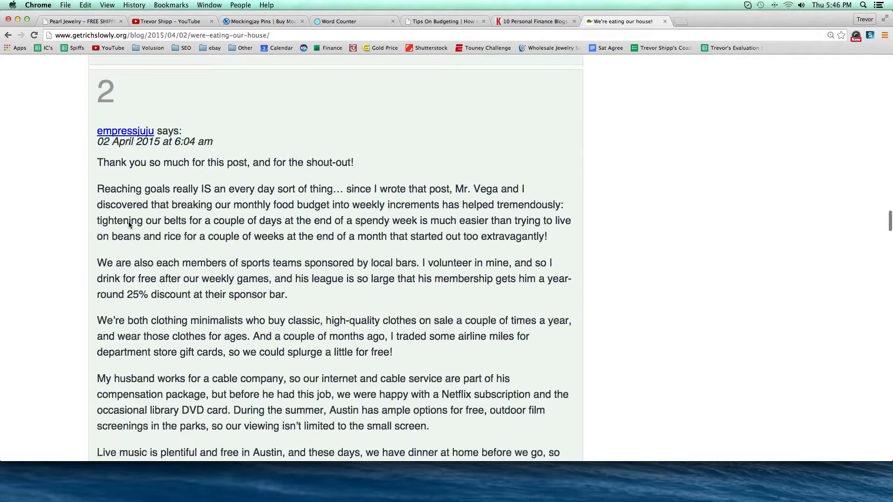
{"action": "scroll", "coordinate": [128, 222], "scroll_direction": "down", "scroll_amount": 4}
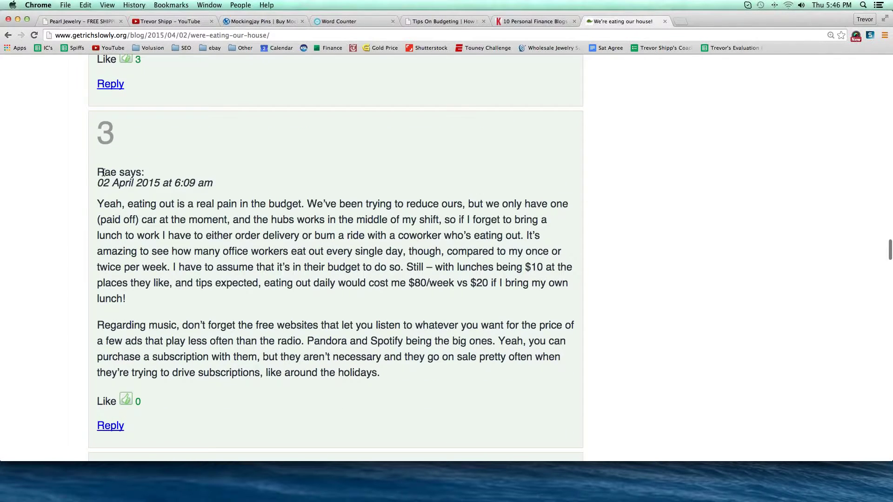
{"action": "left_click_drag", "start_coordinate": [104, 172], "coordinate": [135, 173]}
{"action": "scroll", "coordinate": [122, 172], "scroll_direction": "down", "scroll_amount": 6}
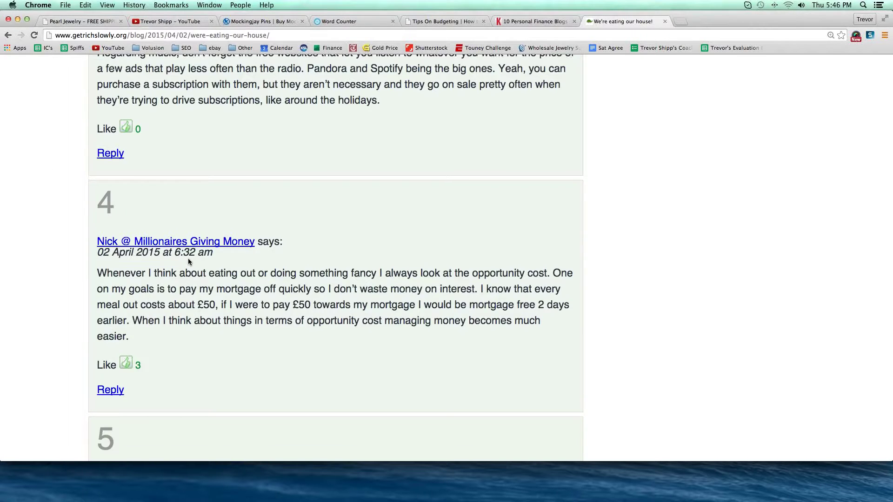
{"action": "scroll", "coordinate": [187, 258], "scroll_direction": "up", "scroll_amount": 5}
{"action": "mouse_move", "coordinate": [97, 156]}
{"action": "left_mouse_down"}
{"action": "mouse_move", "coordinate": [317, 271]}
{"action": "mouse_move", "coordinate": [382, 325]}
{"action": "mouse_move", "coordinate": [323, 283]}
{"action": "mouse_move", "coordinate": [93, 155]}
{"action": "left_mouse_up"}
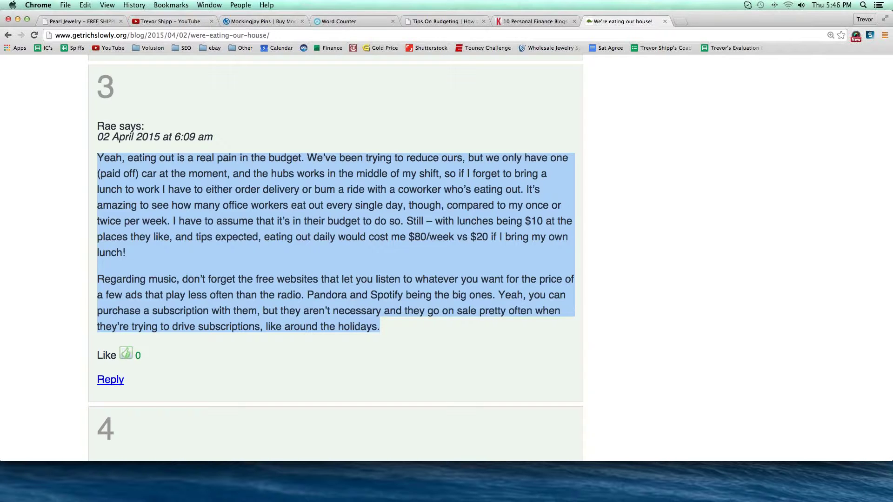
Select the earlier reply about overpriced kids meals
{"action": "scroll", "coordinate": [173, 170], "scroll_direction": "down", "scroll_amount": 20}
{"action": "scroll", "coordinate": [173, 170], "scroll_direction": "down", "scroll_amount": 15}
{"action": "scroll", "coordinate": [173, 169], "scroll_direction": "up", "scroll_amount": 6}
{"action": "scroll", "coordinate": [173, 169], "scroll_direction": "up", "scroll_amount": 7}
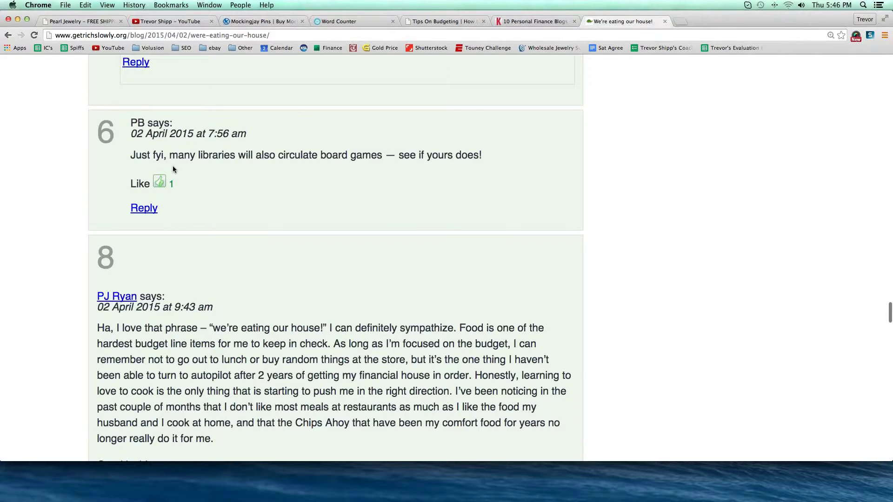
{"action": "scroll", "coordinate": [173, 170], "scroll_direction": "down", "scroll_amount": 15}
{"action": "scroll", "coordinate": [173, 167], "scroll_direction": "down", "scroll_amount": 10}
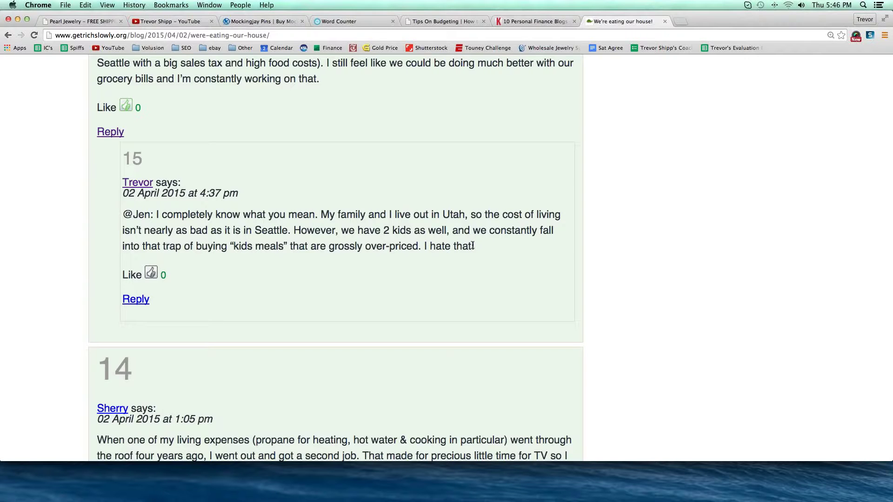
{"action": "scroll", "coordinate": [477, 247], "scroll_direction": "down", "scroll_amount": 1}
{"action": "left_click_drag", "start_coordinate": [475, 248], "coordinate": [122, 213]}
{"action": "key", "text": "super+c"}
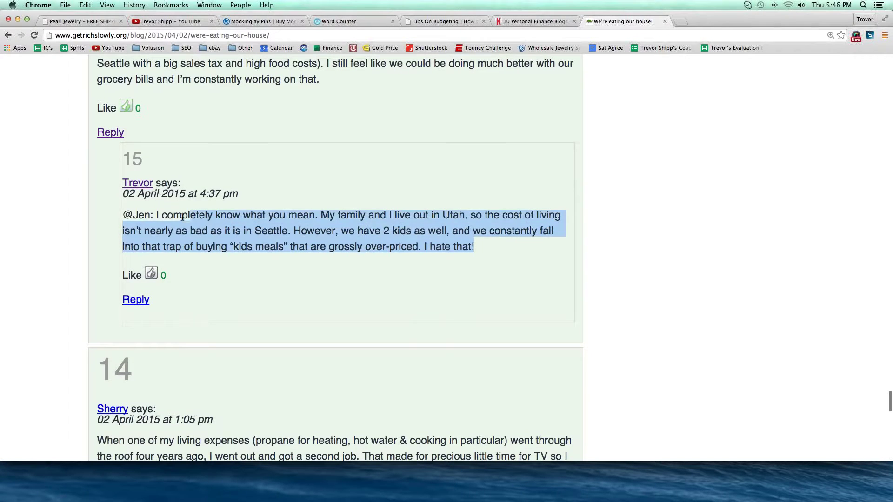
{"action": "scroll", "coordinate": [208, 230], "scroll_direction": "down", "scroll_amount": 20}
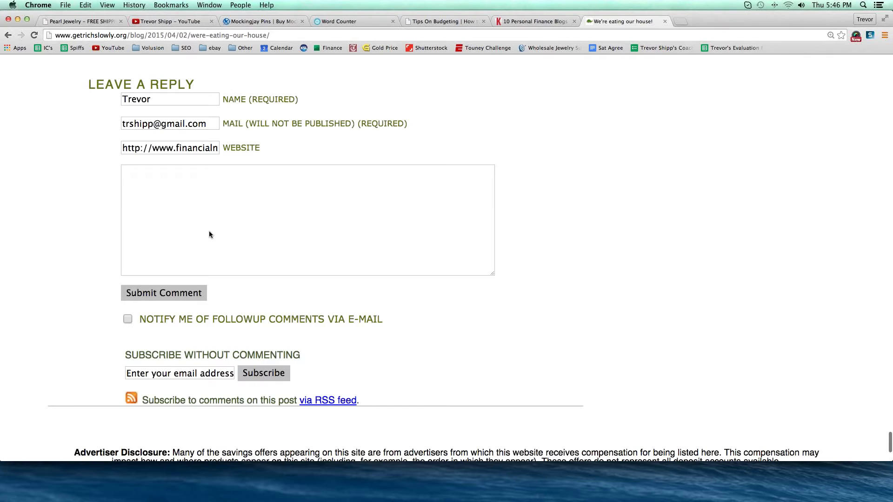
{"action": "left_click", "coordinate": [191, 157]}
{"action": "key", "text": "super+v"}
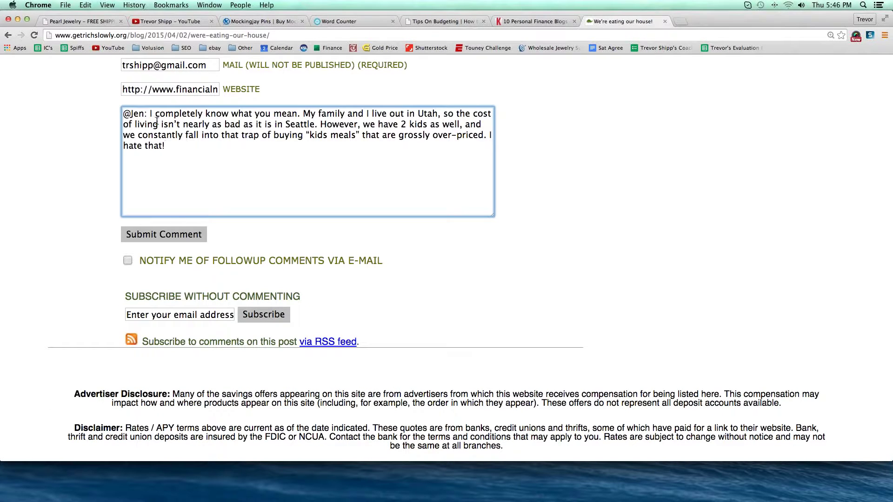
{"action": "type", "text": "http://www.financialnut.com"}
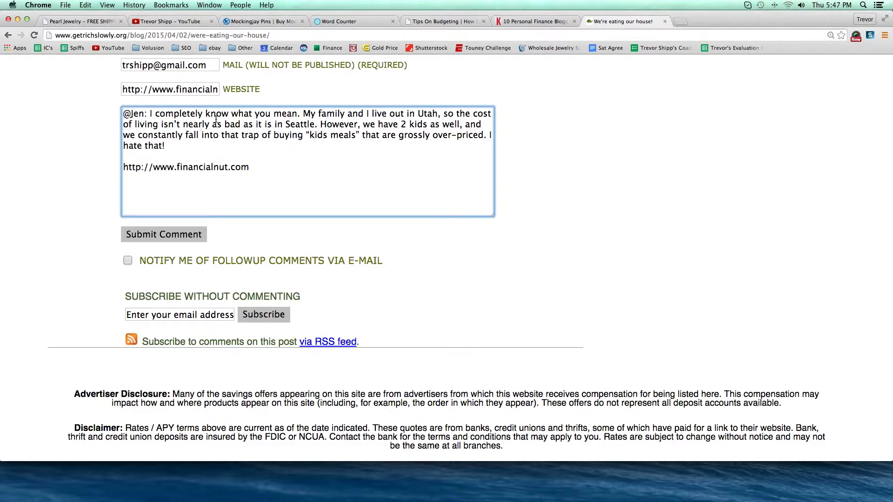
{"action": "left_click_drag", "start_coordinate": [250, 167], "coordinate": [70, 165]}
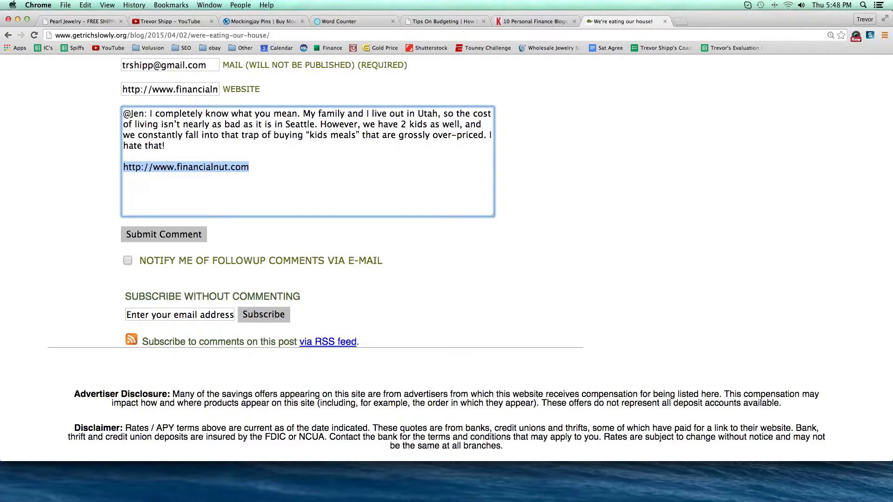
Highlight comment 4 and visit its linked Millionaires Giving Money blog, then come back
{"action": "key", "text": "super+Tab"}
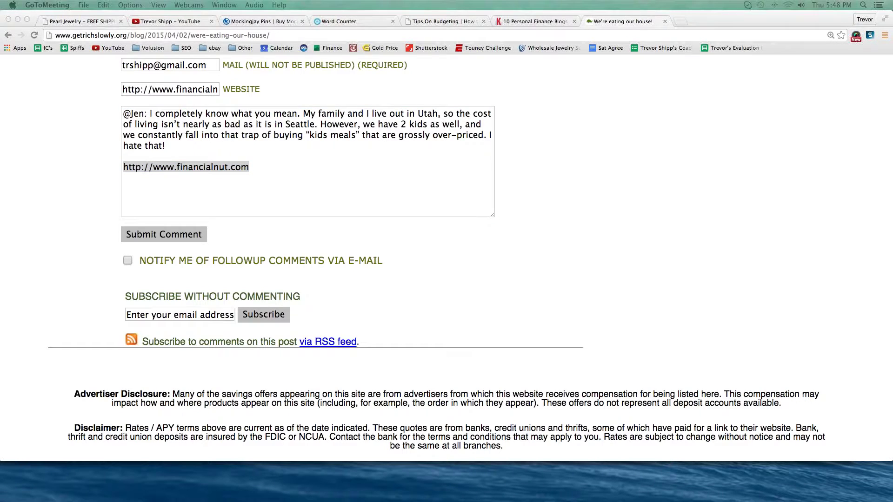
{"action": "scroll", "coordinate": [89, 215], "scroll_direction": "up", "scroll_amount": 15}
{"action": "scroll", "coordinate": [84, 205], "scroll_direction": "up", "scroll_amount": 20}
{"action": "scroll", "coordinate": [83, 206], "scroll_direction": "up", "scroll_amount": 20}
{"action": "scroll", "coordinate": [83, 205], "scroll_direction": "up", "scroll_amount": 15}
{"action": "scroll", "coordinate": [85, 203], "scroll_direction": "up", "scroll_amount": 12}
{"action": "scroll", "coordinate": [94, 204], "scroll_direction": "down", "scroll_amount": 2}
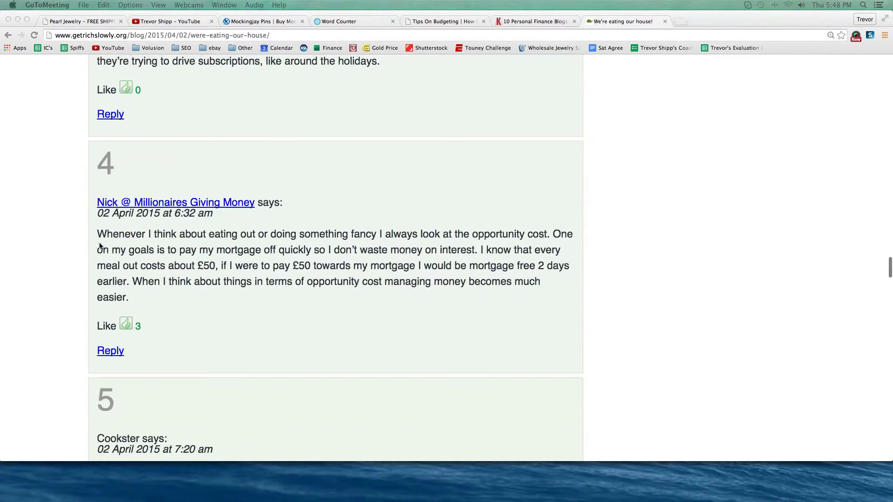
{"action": "left_click", "coordinate": [93, 205]}
{"action": "left_click_drag", "start_coordinate": [96, 206], "coordinate": [260, 205]}
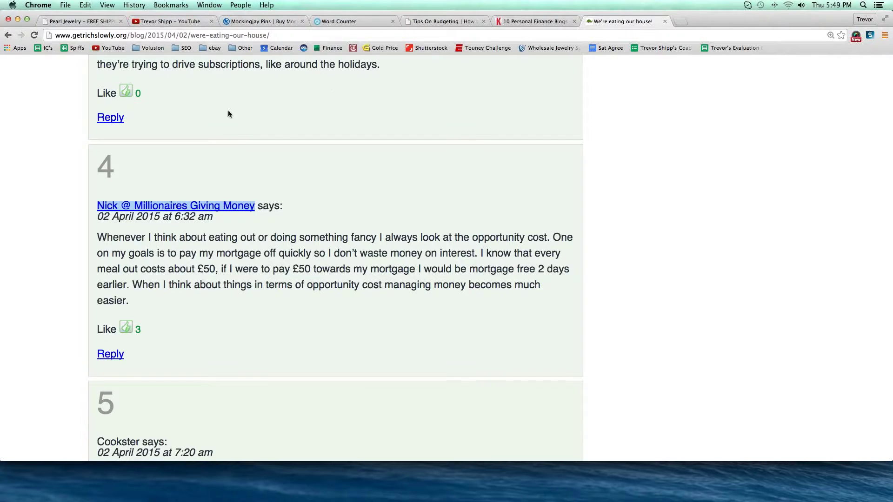
{"action": "left_click", "coordinate": [148, 208]}
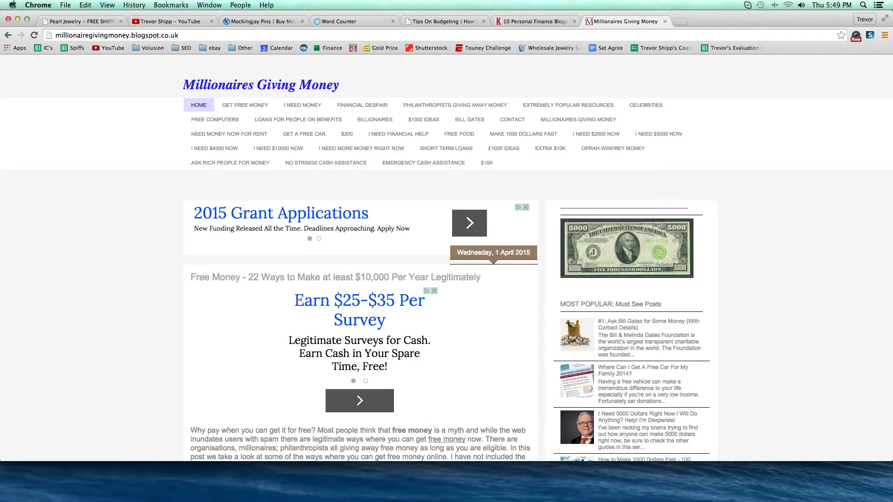
{"action": "left_click", "coordinate": [6, 36]}
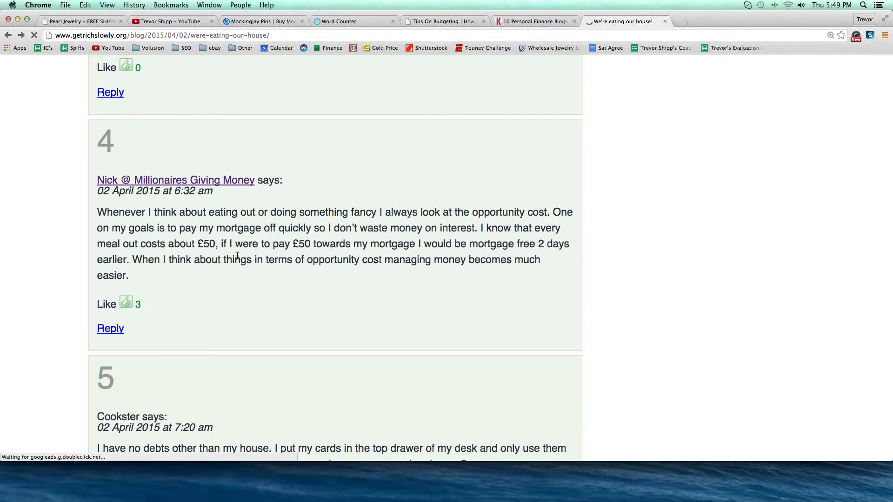
Highlight the reply posted as comment 15, then the commenter name on comment 4
{"action": "scroll", "coordinate": [233, 255], "scroll_direction": "down", "scroll_amount": 20}
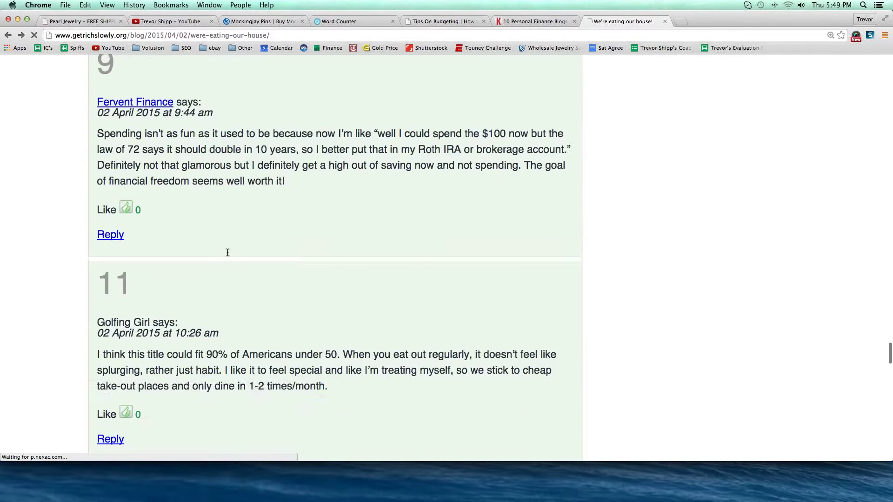
{"action": "scroll", "coordinate": [231, 199], "scroll_direction": "down", "scroll_amount": 10}
{"action": "left_click_drag", "start_coordinate": [150, 344], "coordinate": [114, 214]}
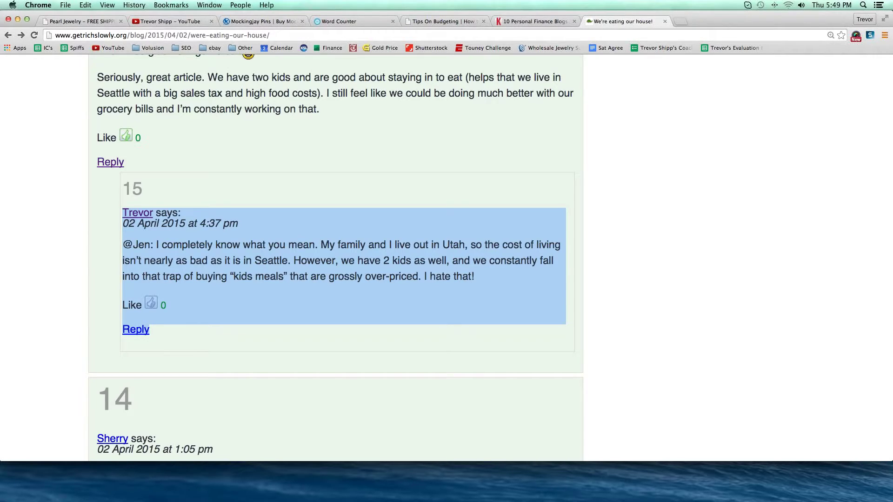
{"action": "scroll", "coordinate": [98, 255], "scroll_direction": "up", "scroll_amount": 15}
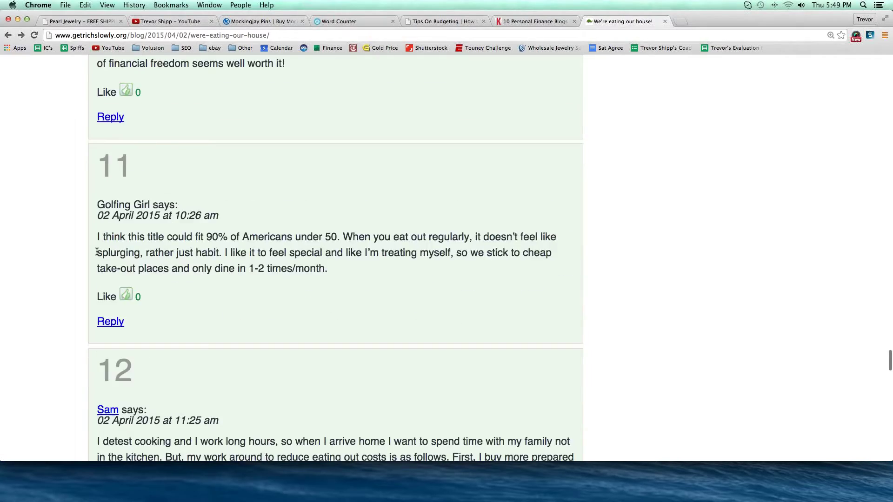
{"action": "scroll", "coordinate": [97, 254], "scroll_direction": "up", "scroll_amount": 10}
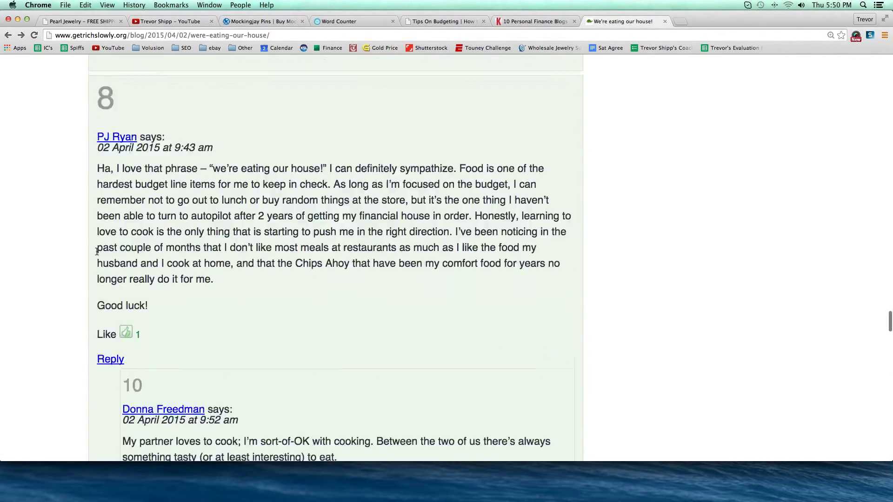
{"action": "scroll", "coordinate": [98, 253], "scroll_direction": "up", "scroll_amount": 10}
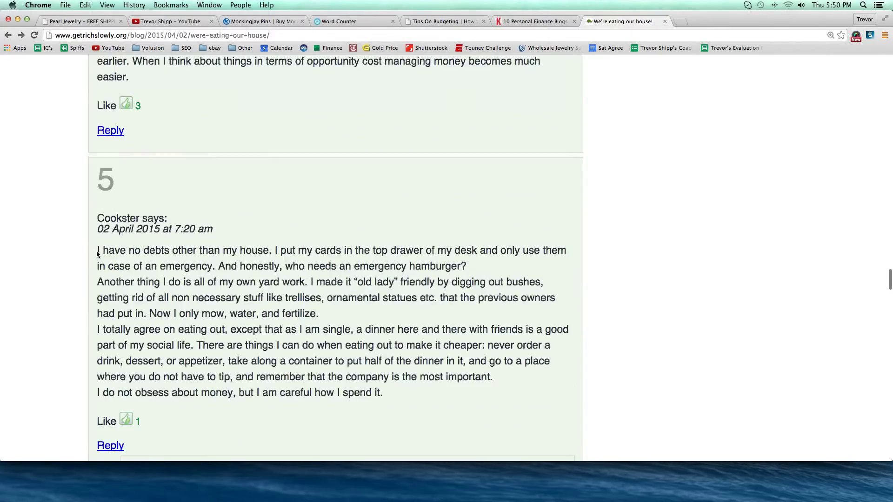
{"action": "scroll", "coordinate": [97, 254], "scroll_direction": "up", "scroll_amount": 6}
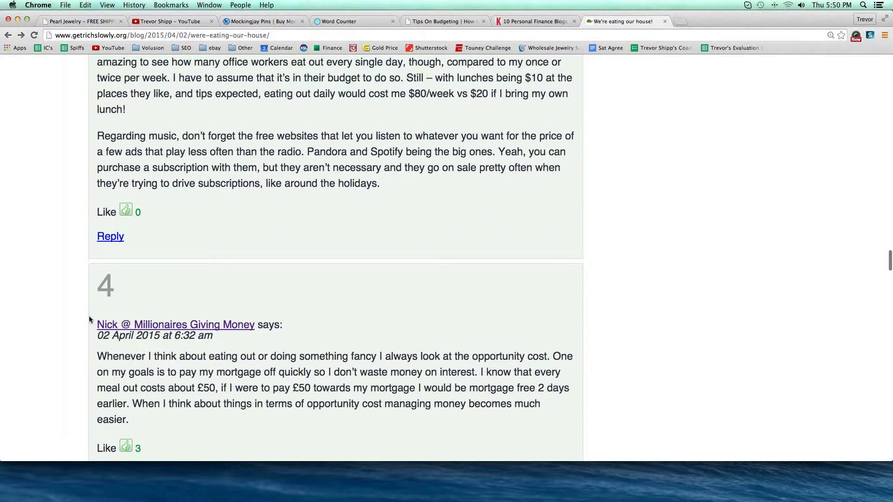
{"action": "left_click_drag", "start_coordinate": [104, 327], "coordinate": [257, 328]}
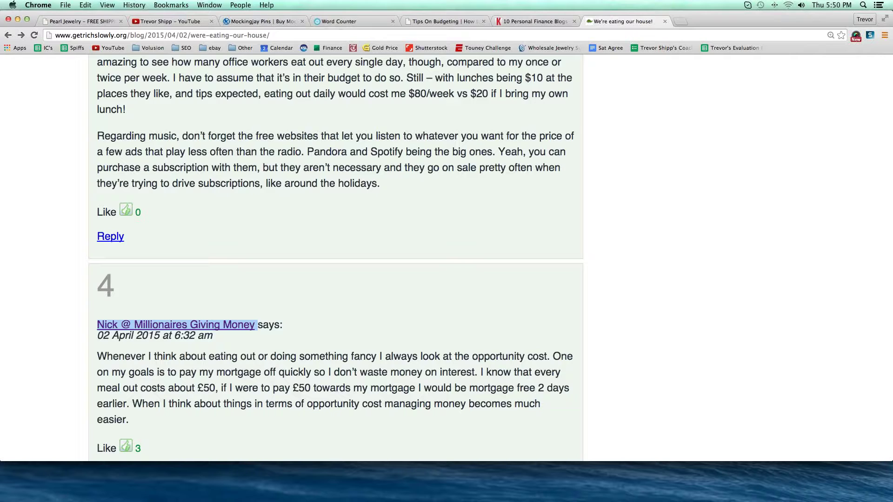
{"action": "key", "text": "super+Tab"}
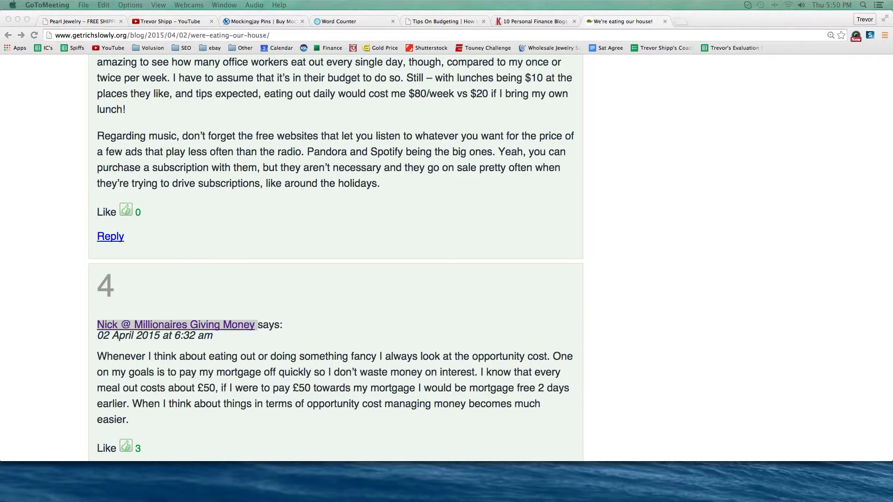
Go back to the Get Rich Slowly home page, then switch to the Kiplinger '10 Personal Finance Blogs' tab
{"action": "scroll", "coordinate": [287, 351], "scroll_direction": "up", "scroll_amount": 15}
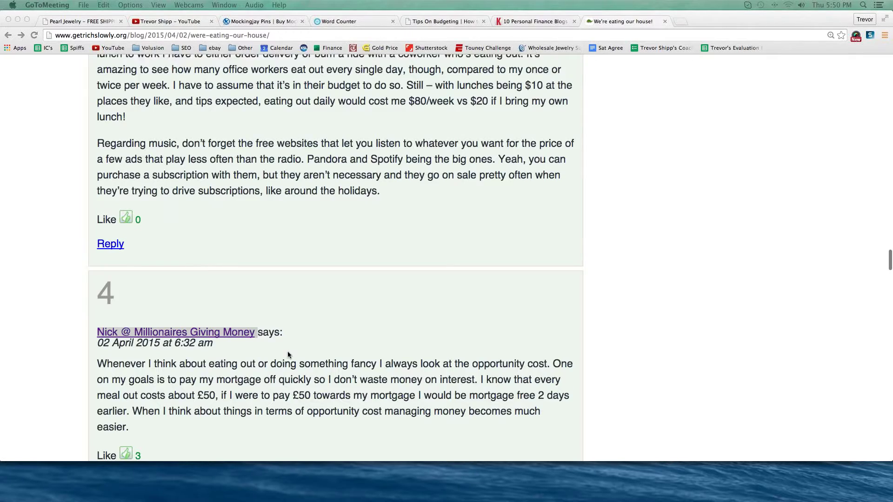
{"action": "scroll", "coordinate": [287, 352], "scroll_direction": "up", "scroll_amount": 20}
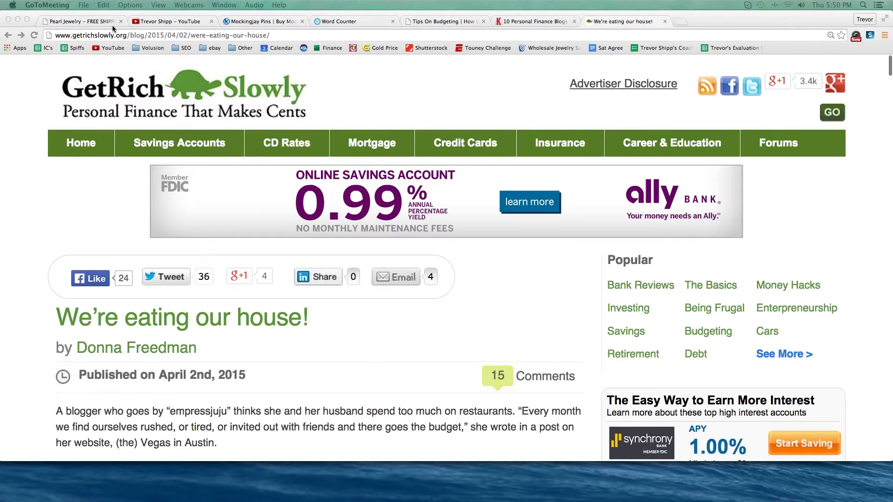
{"action": "left_click", "coordinate": [9, 36]}
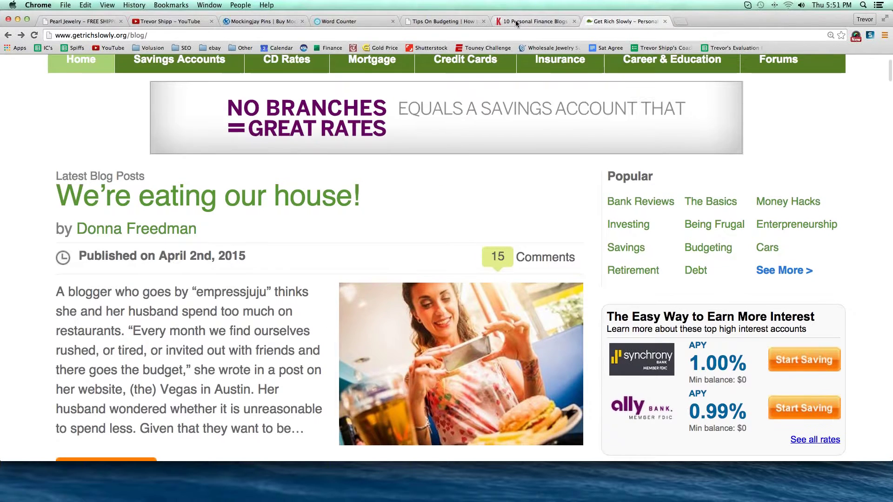
{"action": "left_click", "coordinate": [534, 21]}
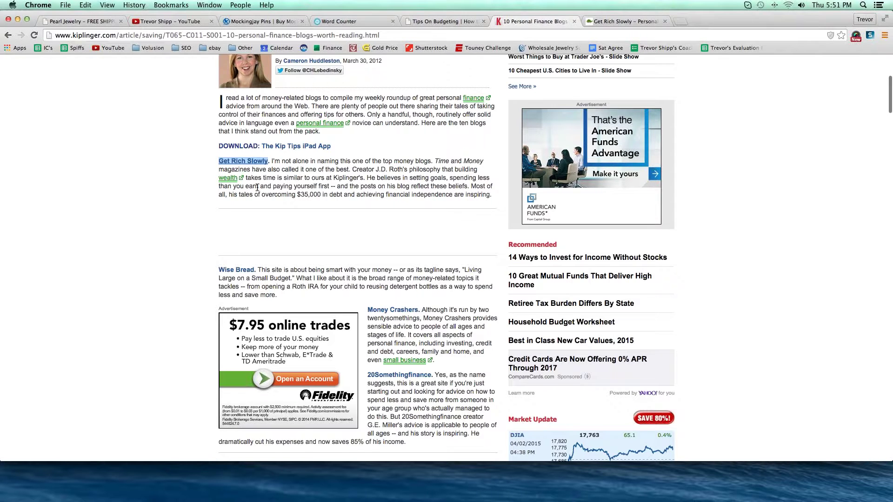
Open Wise Bread from the Kiplinger list in a new tab and open its retirement-savings-by-age article
{"action": "scroll", "coordinate": [257, 193], "scroll_direction": "down", "scroll_amount": 3}
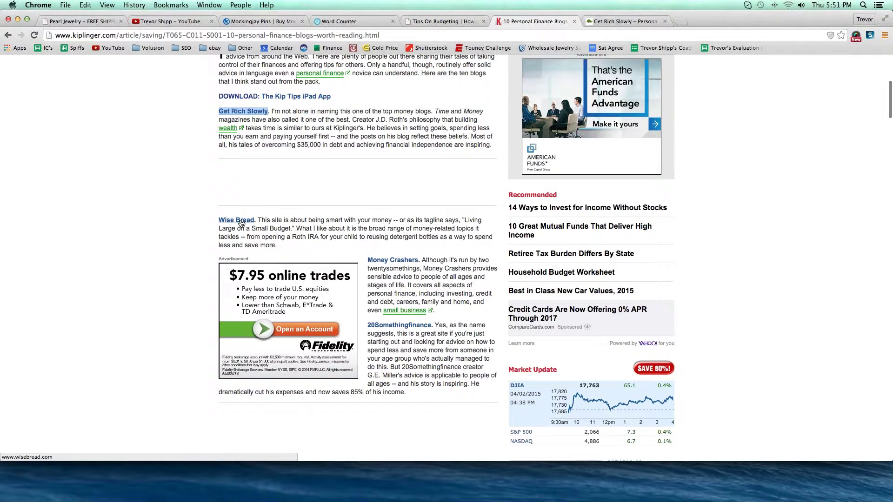
{"action": "right_click", "coordinate": [240, 223]}
{"action": "left_click", "coordinate": [259, 223]}
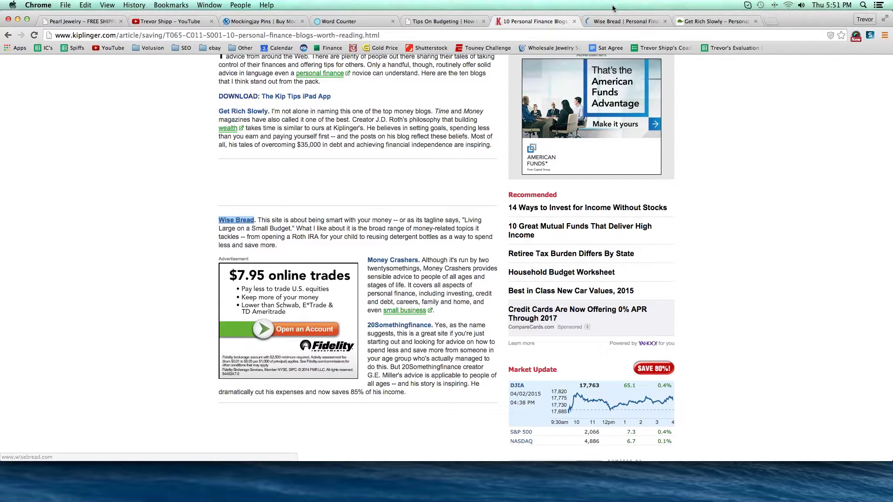
{"action": "left_click", "coordinate": [614, 22]}
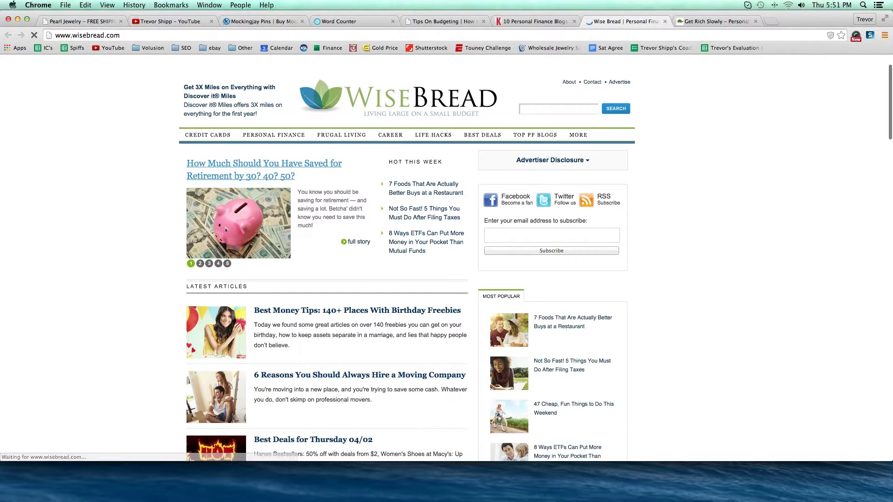
{"action": "left_click", "coordinate": [261, 164]}
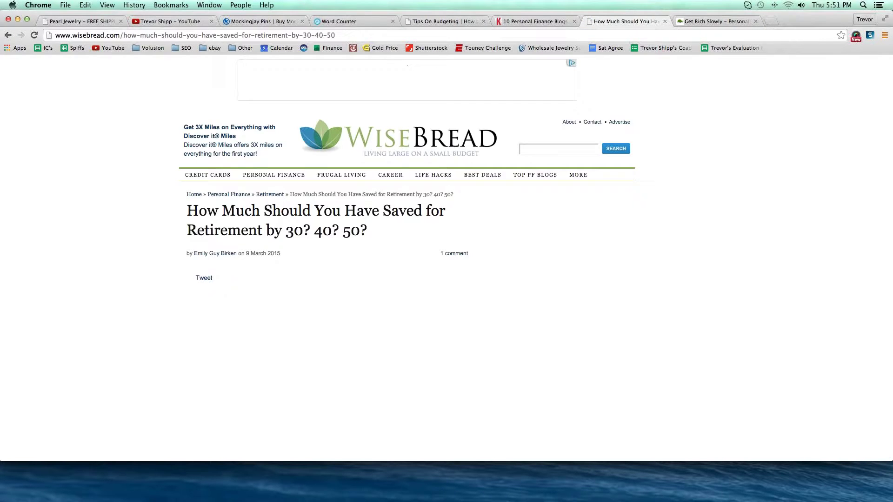
Scroll into the article and highlight the before-30 checklist items, including the IRA and 401(k) items
{"action": "scroll", "coordinate": [182, 181], "scroll_direction": "down", "scroll_amount": 1}
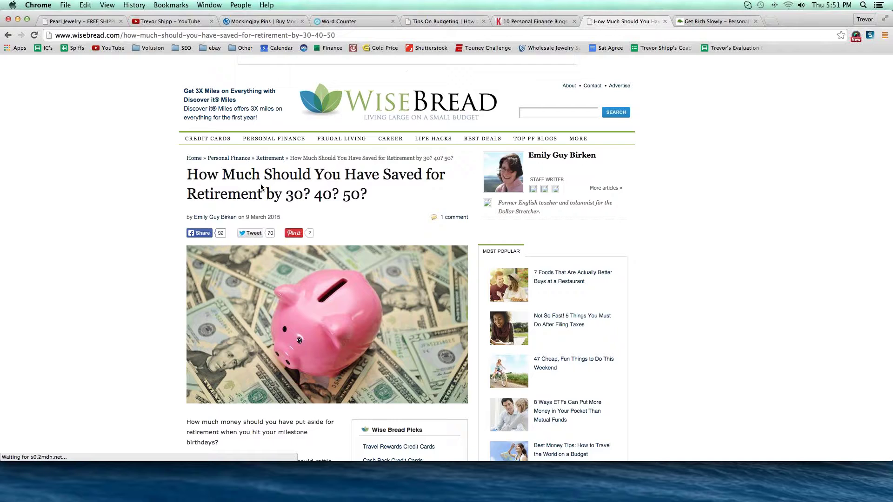
{"action": "scroll", "coordinate": [260, 183], "scroll_direction": "down", "scroll_amount": 2}
{"action": "scroll", "coordinate": [82, 238], "scroll_direction": "down", "scroll_amount": 5}
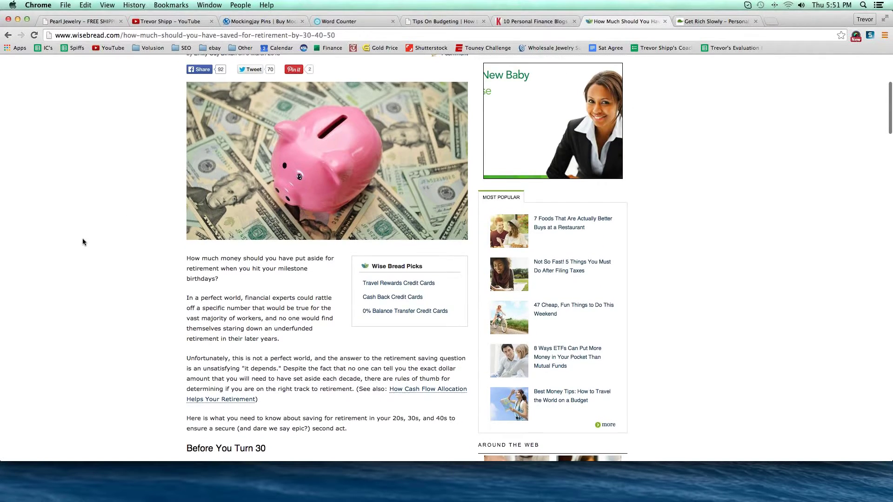
{"action": "scroll", "coordinate": [82, 238], "scroll_direction": "down", "scroll_amount": 7}
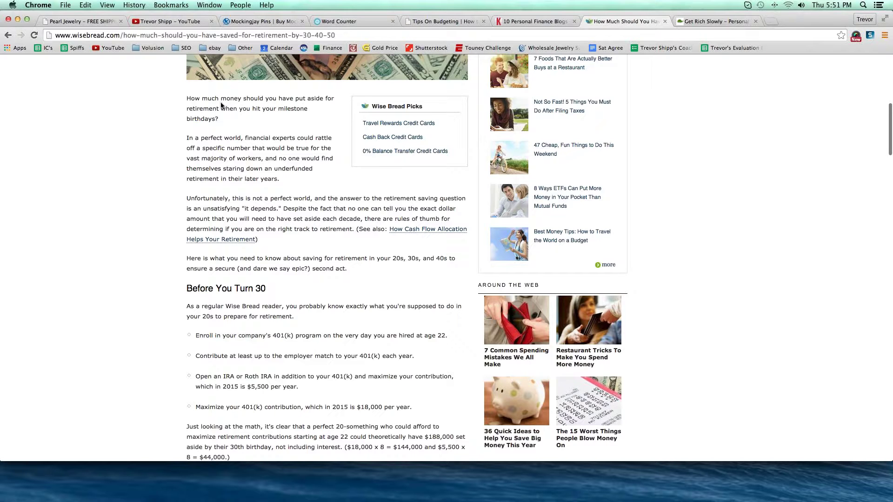
{"action": "scroll", "coordinate": [176, 135], "scroll_direction": "down", "scroll_amount": 10}
{"action": "left_click_drag", "start_coordinate": [197, 119], "coordinate": [321, 119]}
{"action": "left_click_drag", "start_coordinate": [196, 140], "coordinate": [413, 139]}
{"action": "mouse_move", "coordinate": [230, 170]}
{"action": "left_mouse_down"}
{"action": "mouse_move", "coordinate": [238, 170]}
{"action": "mouse_move", "coordinate": [217, 169]}
{"action": "left_mouse_up"}
{"action": "left_click_drag", "start_coordinate": [323, 175], "coordinate": [260, 176]}
Highlight the Before You Turn 40 opening and the Paying Yourself First paragraph
{"action": "scroll", "coordinate": [163, 175], "scroll_direction": "down", "scroll_amount": 5}
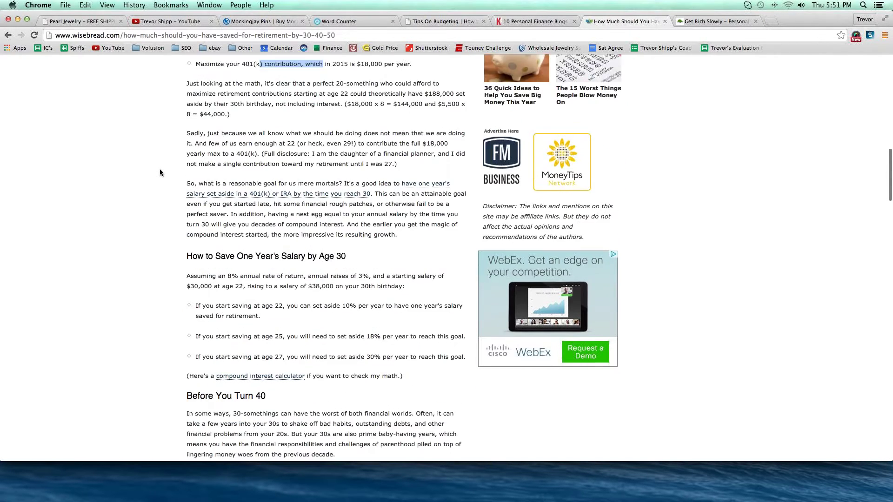
{"action": "scroll", "coordinate": [160, 167], "scroll_direction": "down", "scroll_amount": 4}
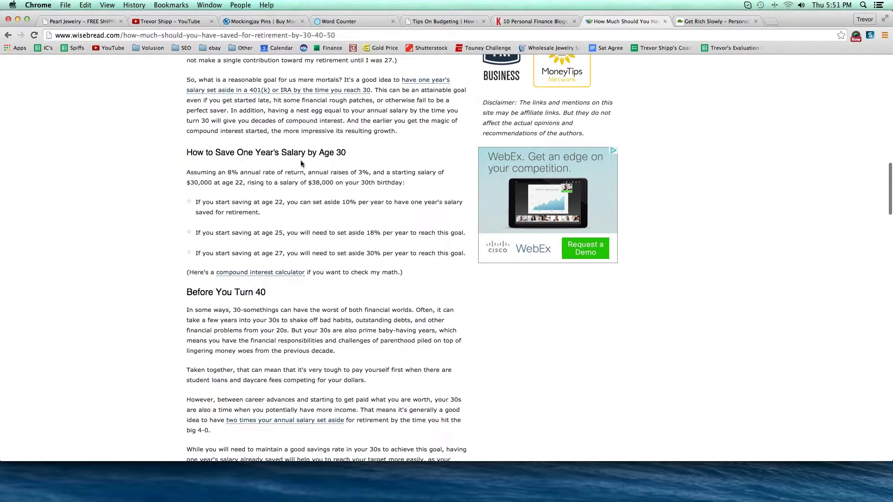
{"action": "scroll", "coordinate": [218, 228], "scroll_direction": "down", "scroll_amount": 8}
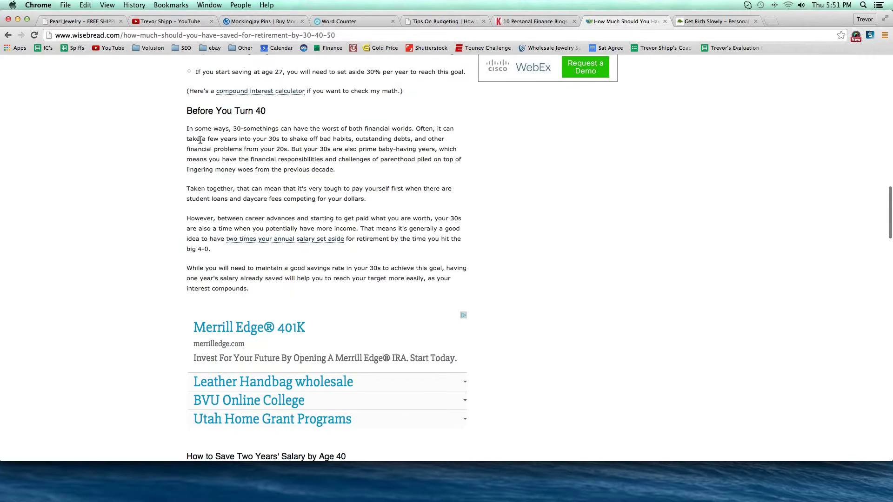
{"action": "left_click_drag", "start_coordinate": [188, 127], "coordinate": [367, 198]}
{"action": "scroll", "coordinate": [185, 185], "scroll_direction": "down", "scroll_amount": 10}
{"action": "scroll", "coordinate": [186, 184], "scroll_direction": "down", "scroll_amount": 15}
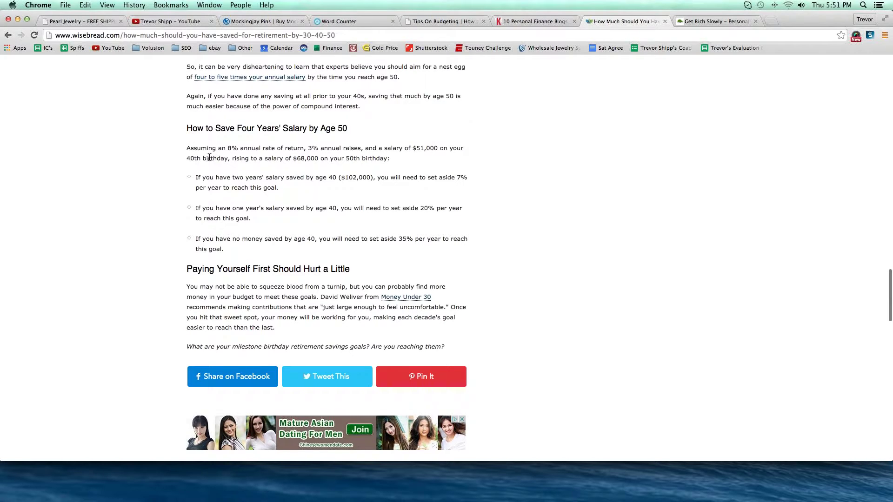
{"action": "scroll", "coordinate": [230, 245], "scroll_direction": "down", "scroll_amount": 4}
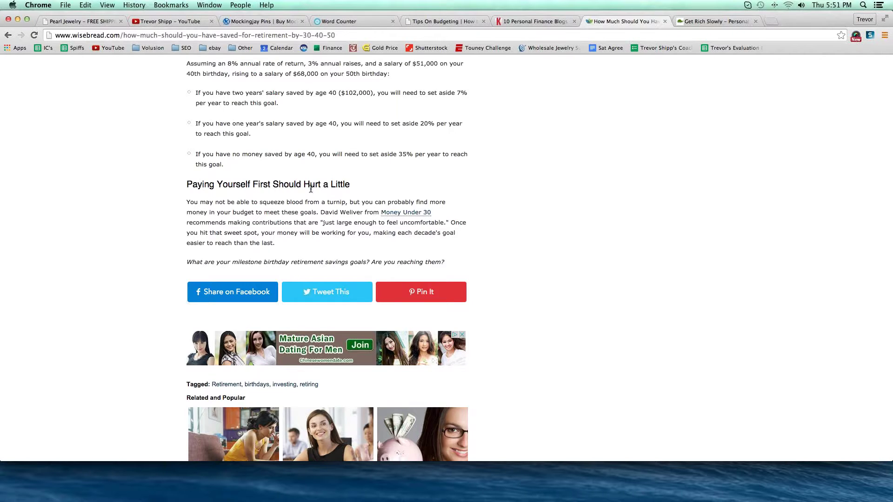
{"action": "left_click_drag", "start_coordinate": [190, 201], "coordinate": [339, 199]}
{"action": "left_click", "coordinate": [338, 199]}
Scroll down to the Add New Comment form at the bottom of the article
{"action": "scroll", "coordinate": [131, 208], "scroll_direction": "down", "scroll_amount": 1}
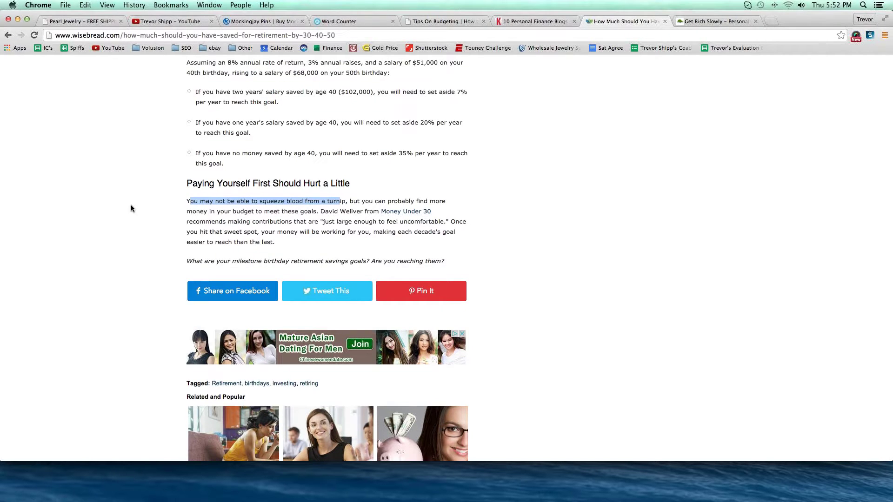
{"action": "scroll", "coordinate": [131, 208], "scroll_direction": "down", "scroll_amount": 15}
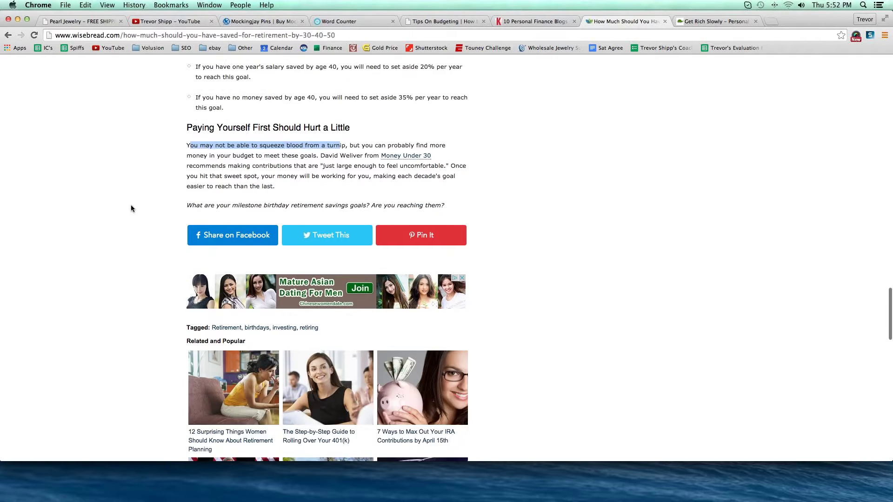
{"action": "scroll", "coordinate": [131, 209], "scroll_direction": "down", "scroll_amount": 3}
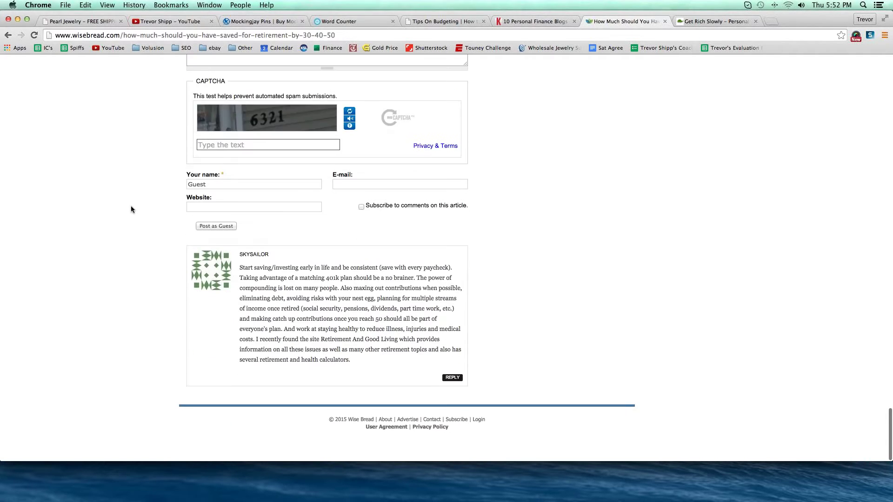
{"action": "scroll", "coordinate": [139, 214], "scroll_direction": "up", "scroll_amount": 7}
{"action": "scroll", "coordinate": [127, 250], "scroll_direction": "down", "scroll_amount": 5}
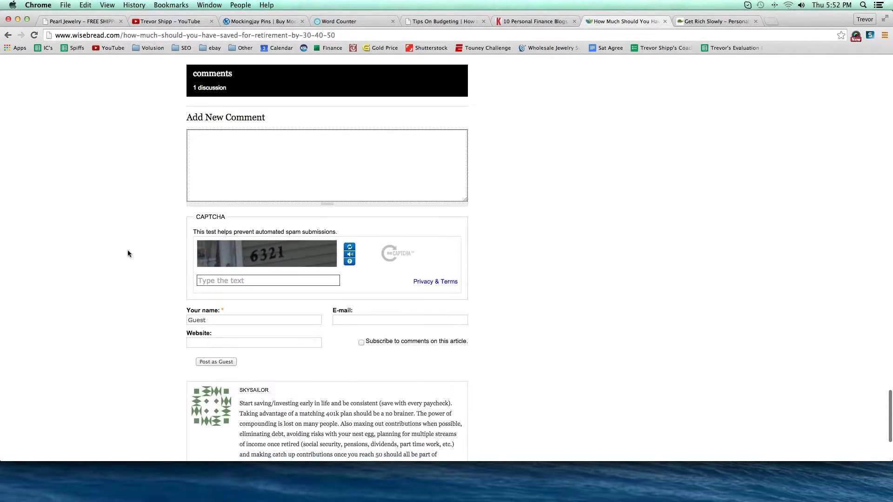
{"action": "scroll", "coordinate": [128, 250], "scroll_direction": "up", "scroll_amount": 2}
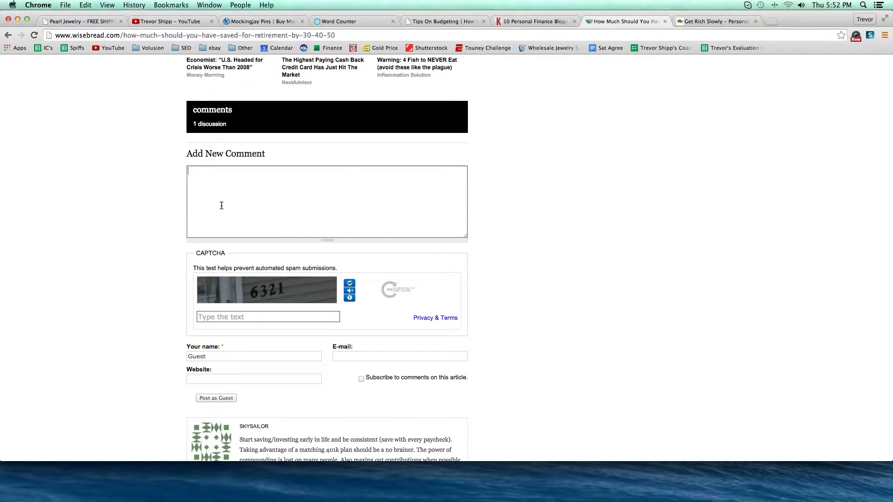
Write the comment agreeing saving and budgeting should be somewhat painful, ending 'Thanks for the post!'
{"action": "type", "text": "I really agree with that very as"}
{"action": "key", "text": "BackSpace"}
{"action": "key", "text": "BackSpace"}
{"action": "type", "text": "last paragraph -"}
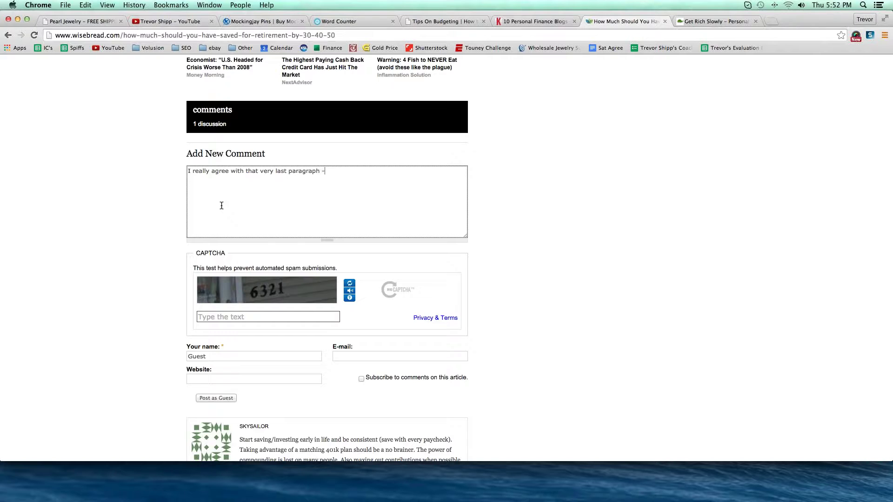
{"action": "type", "text": " saving and budge"}
{"action": "type", "text": "ting real"}
{"action": "type", "text": "ly should be somewhat"}
{"action": "type", "text": " painful to b"}
{"action": "type", "text": "e effe"}
{"action": "type", "text": "ctiv"}
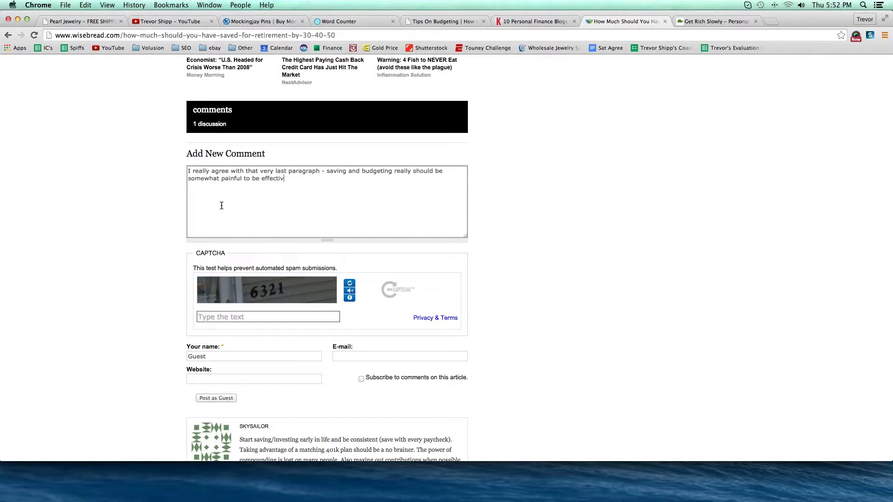
{"action": "type", "text": "e. If it doesn't hurt, it's probably not enough. Th"}
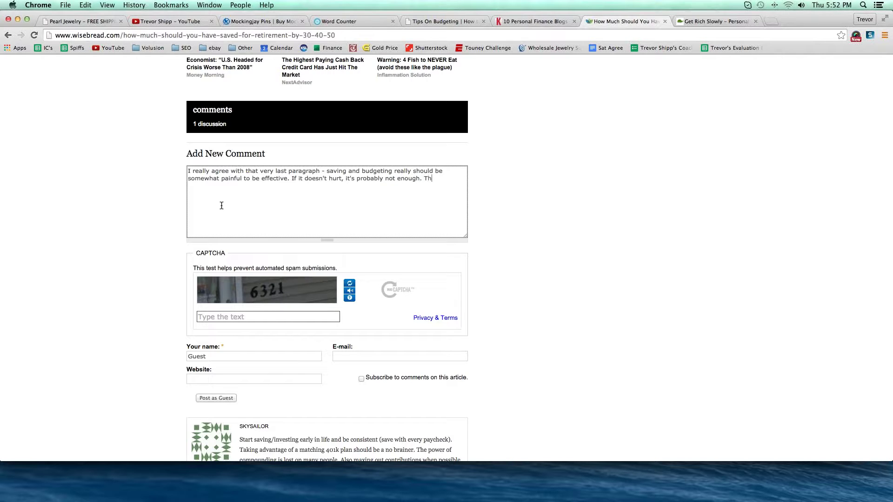
{"action": "type", "text": "at's always been my motto! Thanks for the post!"}
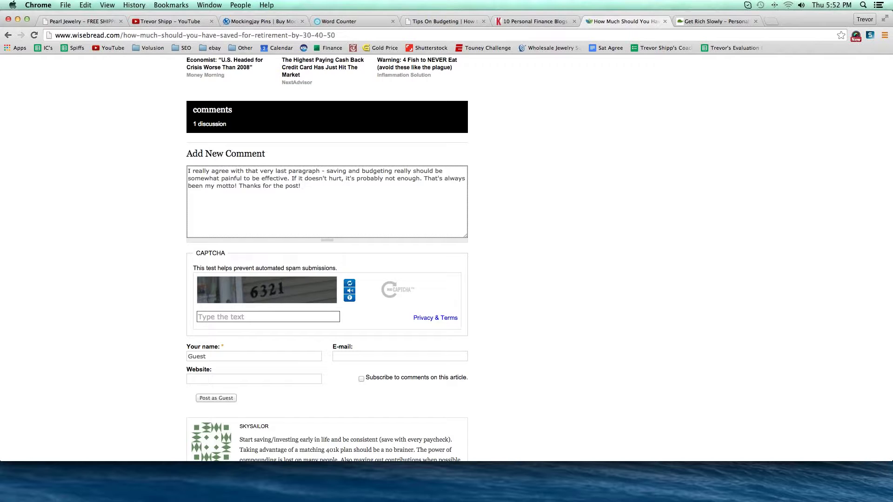
{"action": "scroll", "coordinate": [33, 238], "scroll_direction": "down", "scroll_amount": 5}
{"action": "scroll", "coordinate": [233, 279], "scroll_direction": "up", "scroll_amount": 5}
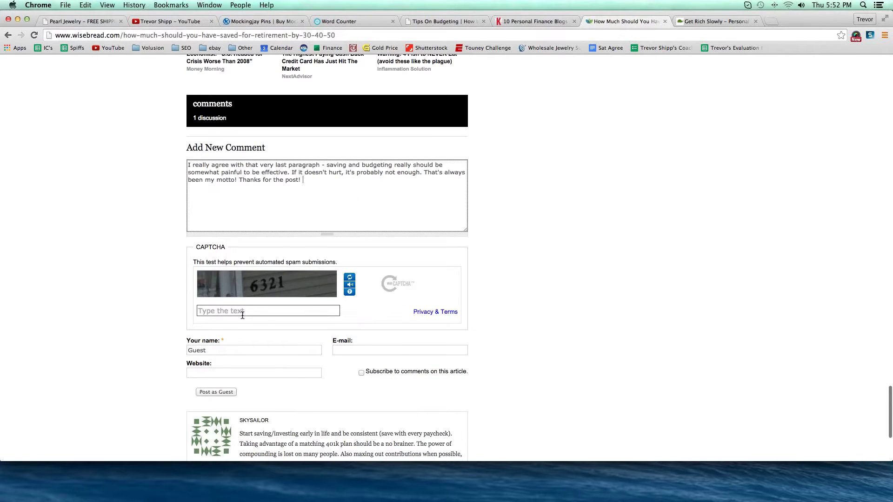
Enter the CAPTCHA code and replace Guest with the commenter's name, correcting its spelling
{"action": "left_click", "coordinate": [243, 315]}
{"action": "type", "text": "6"}
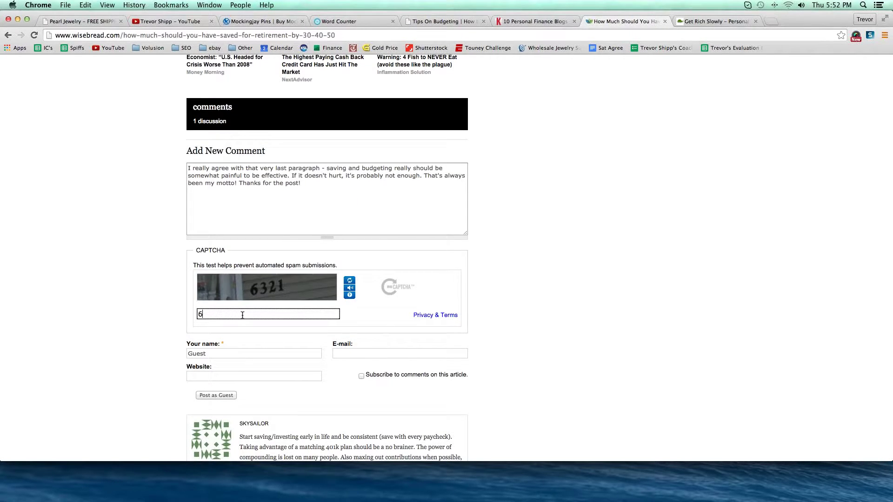
{"action": "type", "text": "321"}
{"action": "left_click", "coordinate": [237, 355]}
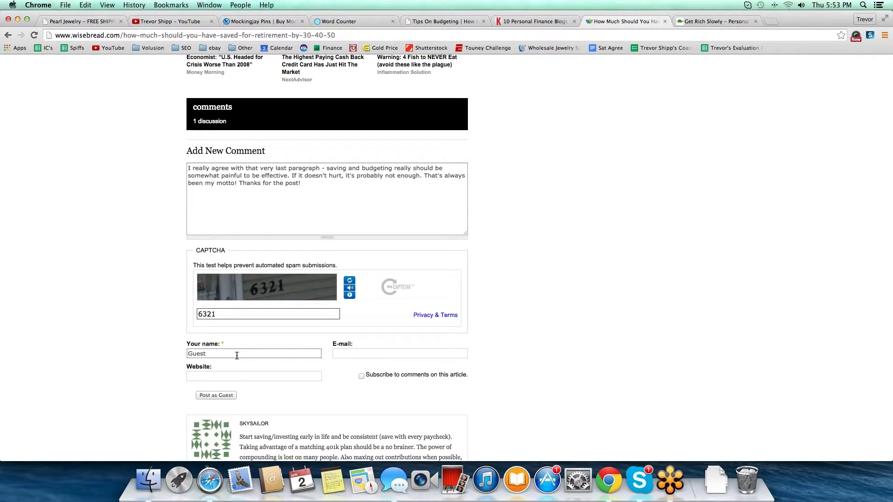
{"action": "key", "text": "BackSpace"}
{"action": "key", "text": "BackSpace"}
{"action": "key", "text": "BackSpace"}
{"action": "key", "text": "BackSpace"}
{"action": "type", "text": "Tre"}
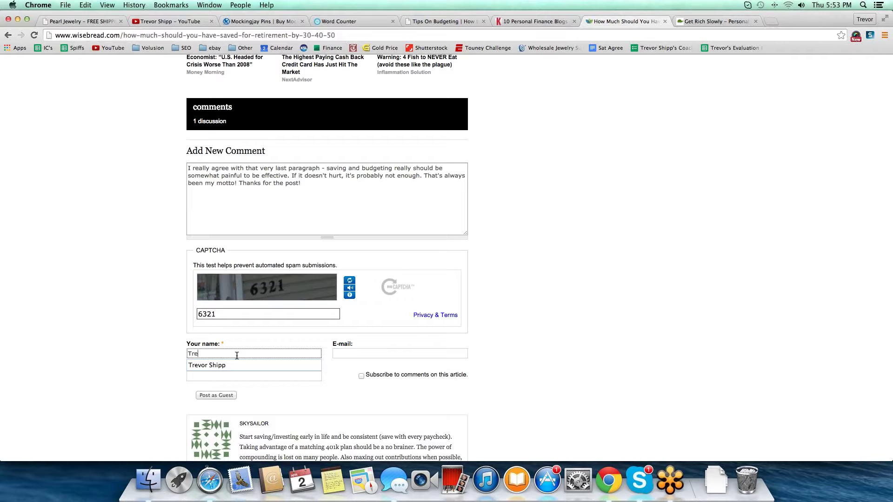
{"action": "type", "text": "vor @ Finanacial Nut"}
{"action": "key", "text": "Tab"}
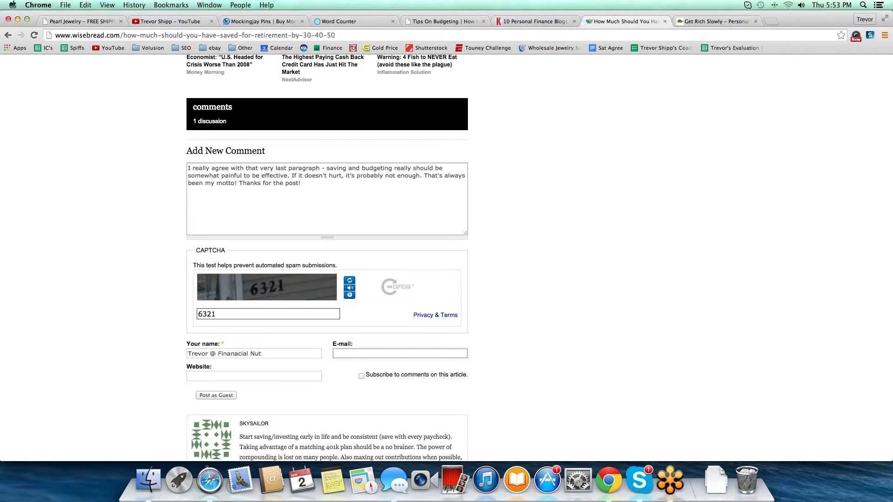
{"action": "left_click", "coordinate": [241, 354]}
{"action": "key", "text": "BackSpace"}
{"action": "key", "text": "BackSpace"}
{"action": "key", "text": "BackSpace"}
{"action": "type", "text": "ci"}
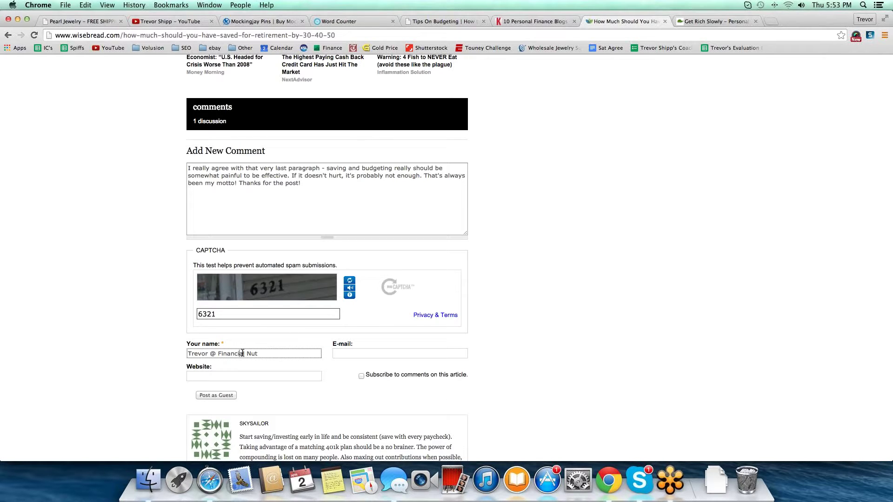
Fill in the commenter's e-mail address and website URL
{"action": "left_click", "coordinate": [347, 350]}
{"action": "key", "text": "Tab"}
{"action": "type", "text": "http://www"}
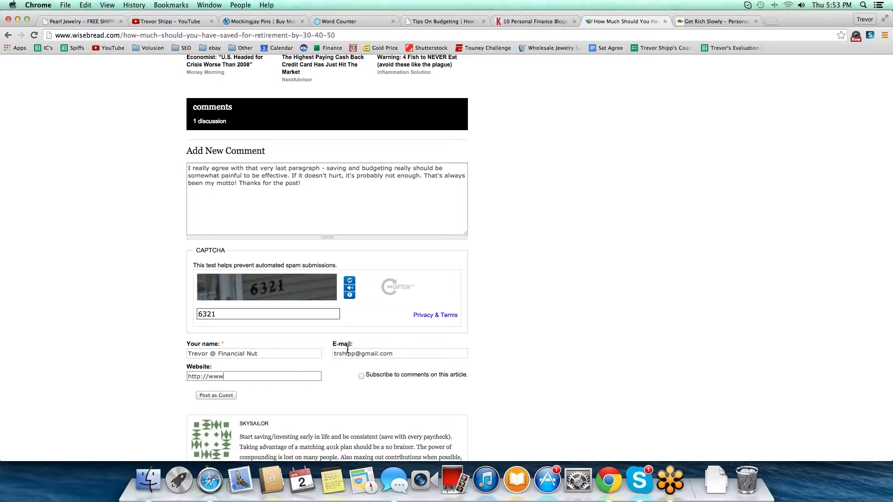
{"action": "type", "text": ".financialnut.com"}
{"action": "left_click", "coordinate": [267, 196]}
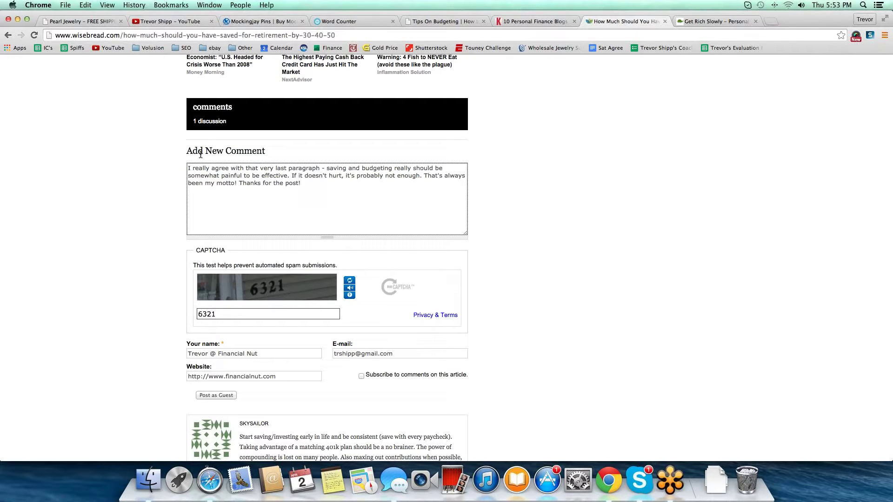
{"action": "key", "text": "super+a"}
{"action": "key", "text": "super+c"}
{"action": "key", "text": "BackSpace"}
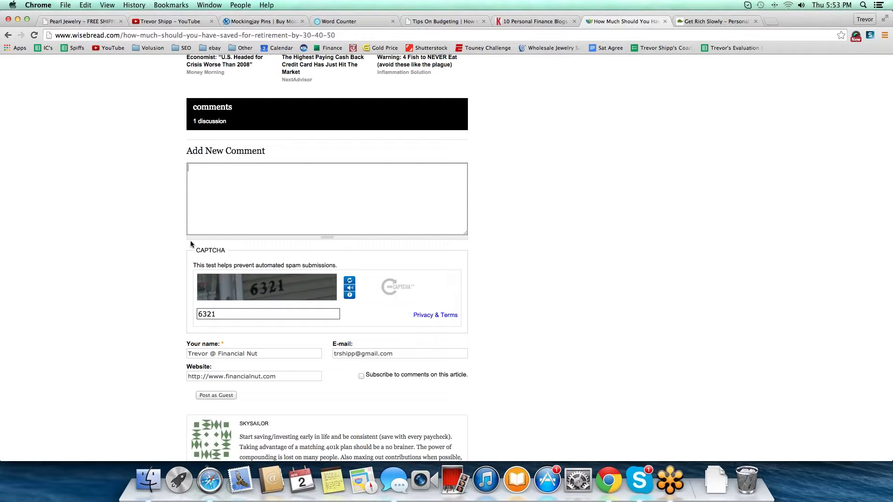
{"action": "scroll", "coordinate": [241, 192], "scroll_direction": "down", "scroll_amount": 1}
{"action": "type", "text": "Great atri"}
{"action": "key", "text": "BackSpace"}
{"action": "key", "text": "BackSpace"}
{"action": "key", "text": "BackSpace"}
{"action": "type", "text": "rticle! I really agree "}
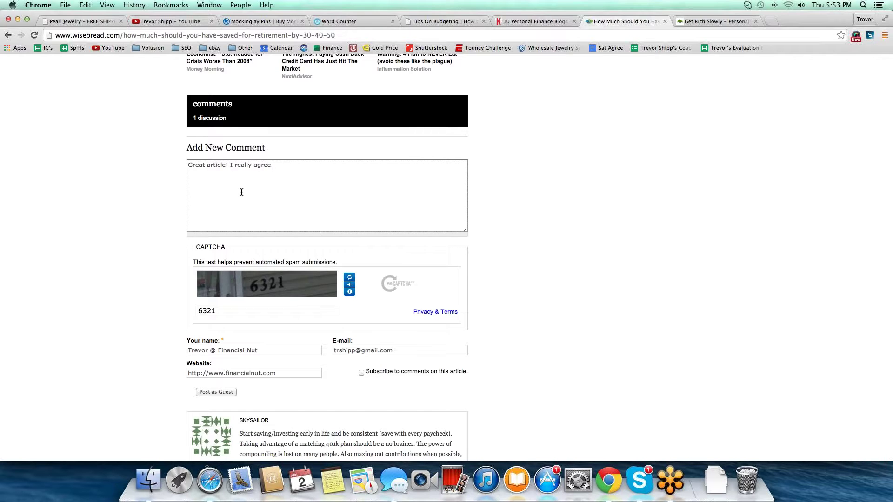
{"action": "type", "text": "with some of your main points. "}
{"action": "type", "text": "I think you do a gre"}
{"action": "type", "text": "at a"}
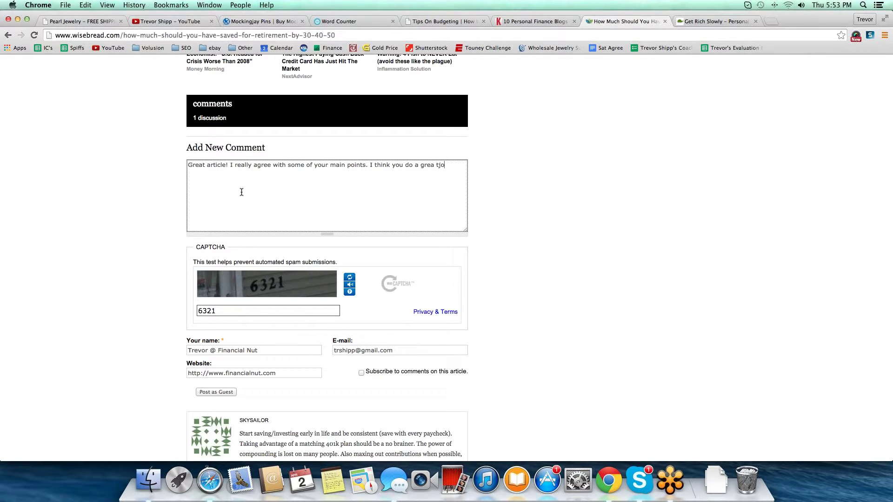
{"action": "type", "text": "nd I'll certainly come reading again. Thanks !"}
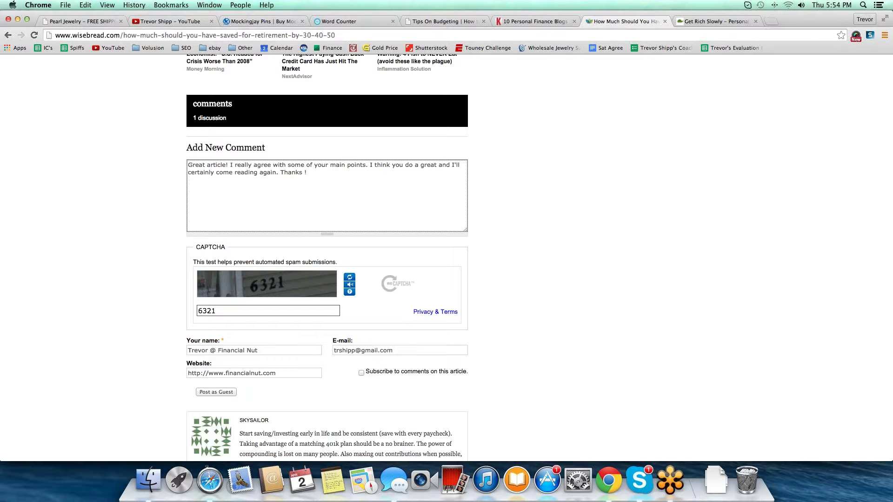
{"action": "key", "text": "BackSpace"}
{"action": "left_click_drag", "start_coordinate": [332, 179], "coordinate": [182, 161]}
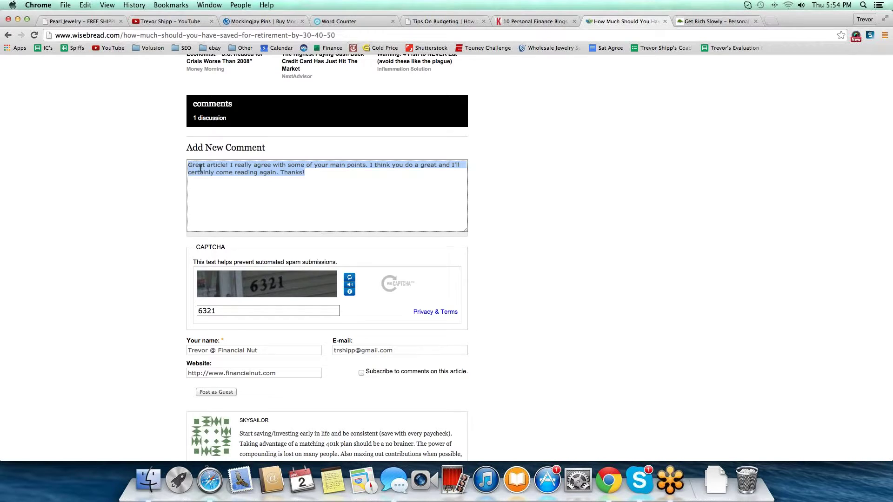
{"action": "left_click_drag", "start_coordinate": [316, 177], "coordinate": [184, 165]}
{"action": "left_click", "coordinate": [305, 172]}
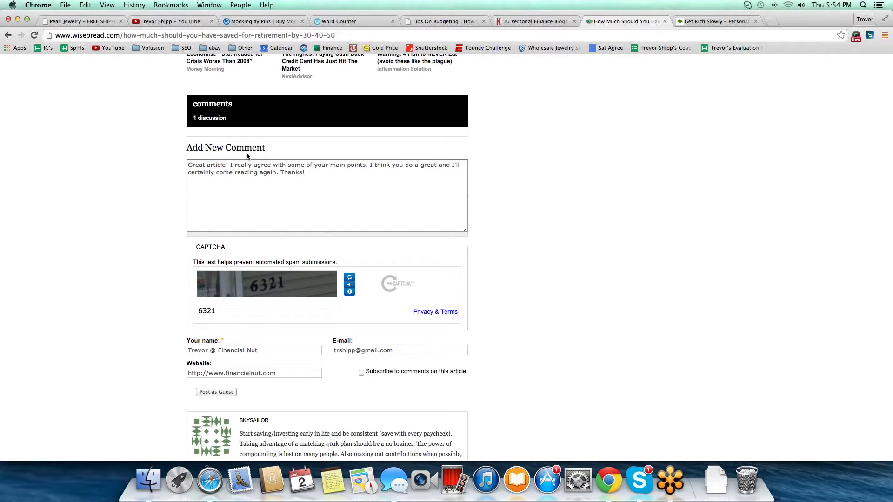
{"action": "left_click_drag", "start_coordinate": [350, 181], "coordinate": [174, 144]}
{"action": "key", "text": "super+v"}
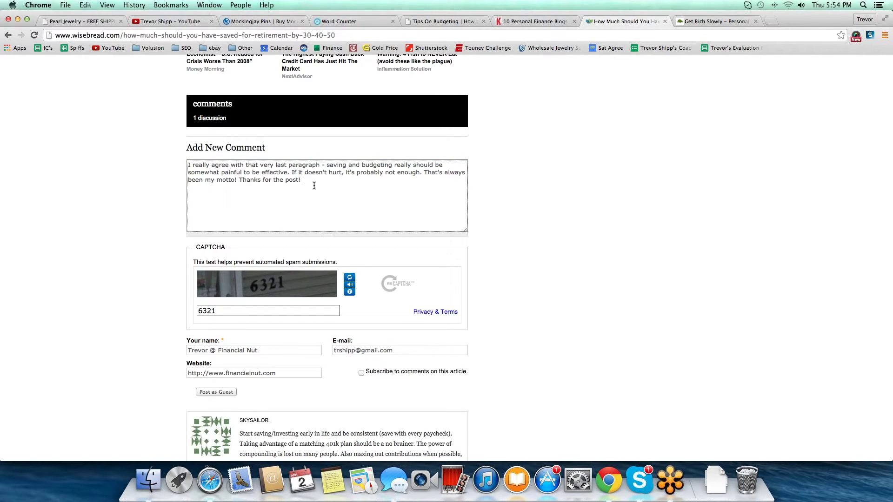
{"action": "scroll", "coordinate": [164, 185], "scroll_direction": "down", "scroll_amount": 5}
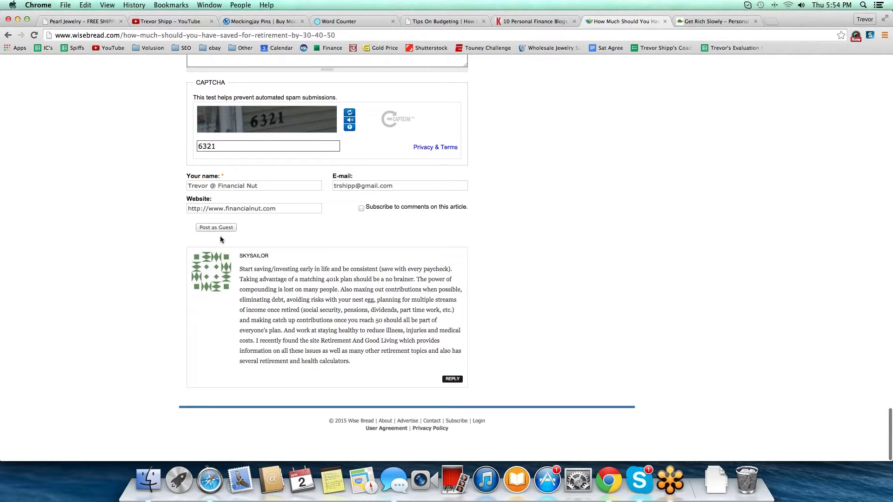
{"action": "scroll", "coordinate": [224, 263], "scroll_direction": "up", "scroll_amount": 2}
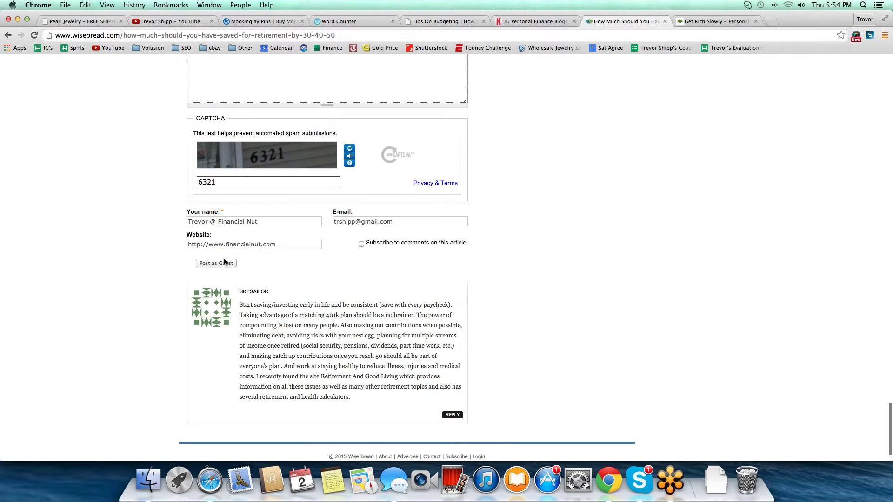
{"action": "scroll", "coordinate": [223, 261], "scroll_direction": "up", "scroll_amount": 5}
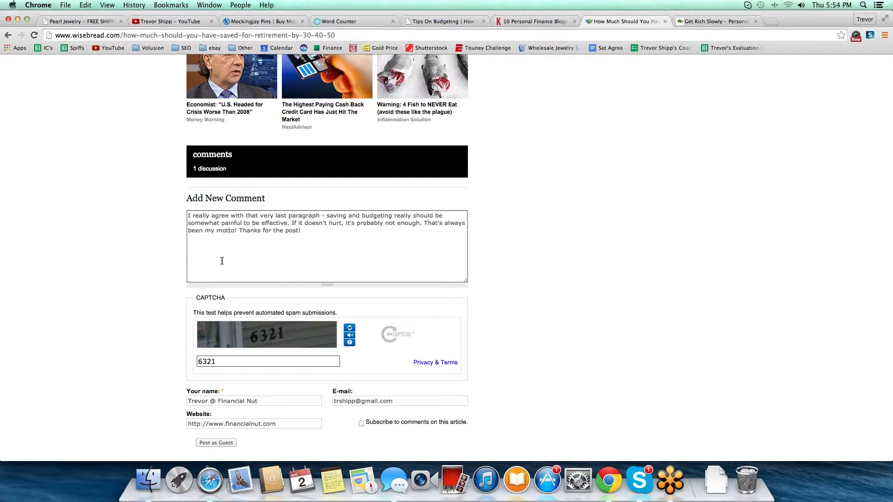
{"action": "scroll", "coordinate": [222, 261], "scroll_direction": "down", "scroll_amount": 2}
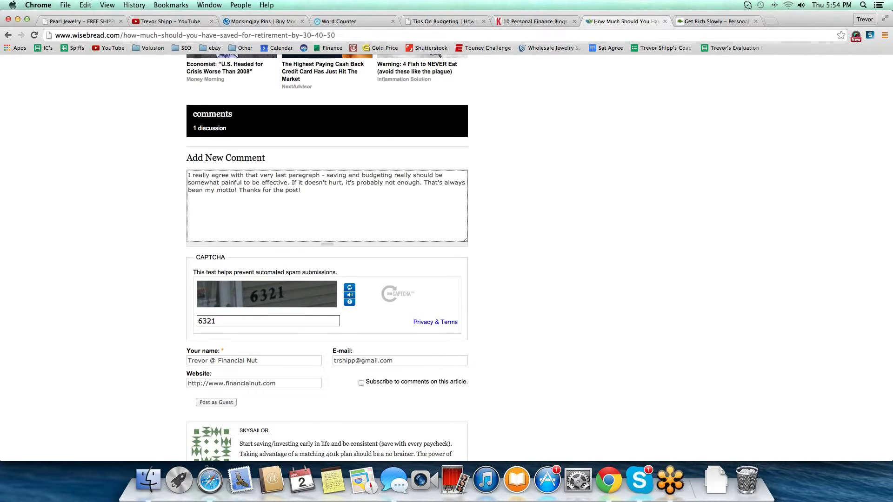
{"action": "left_click", "coordinate": [303, 190]}
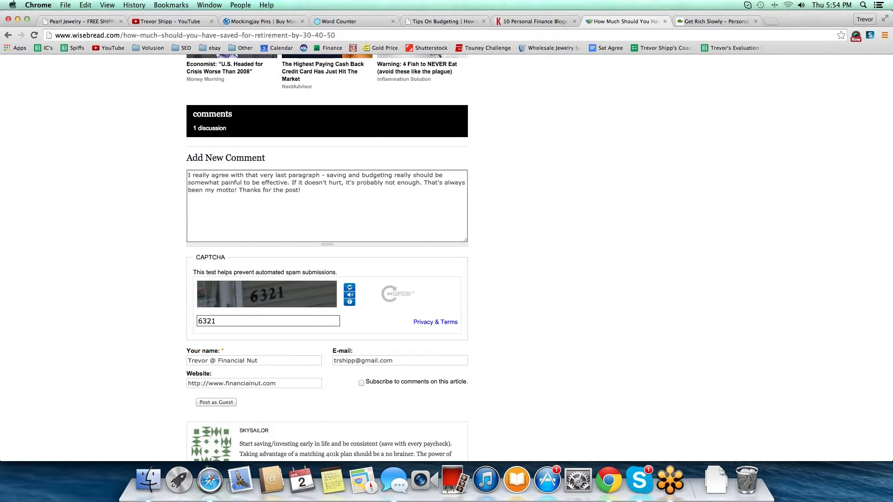